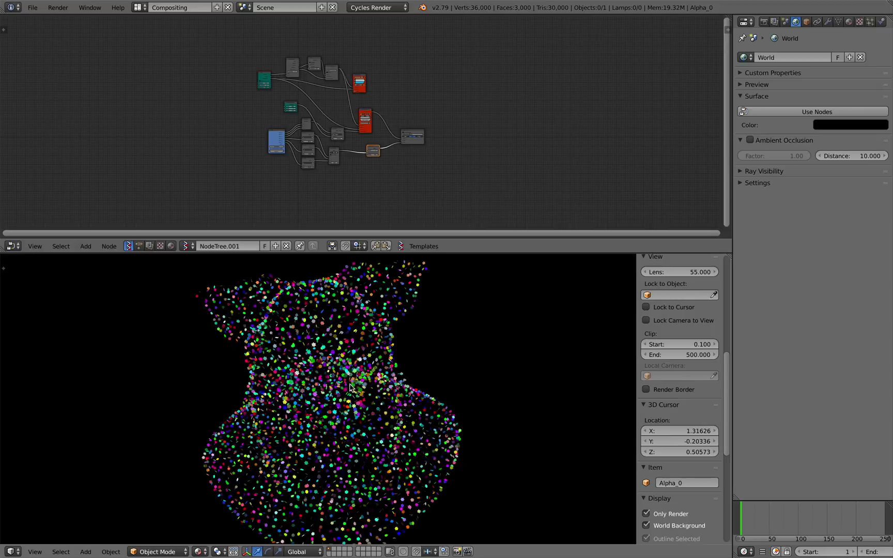
Step: Examine the coloured star-shaped pieces up close in a maximized 3D view and compare them with Houdini's scattered point cloud
key("ctrl+Up")
scroll(408, 403, "up", 8)
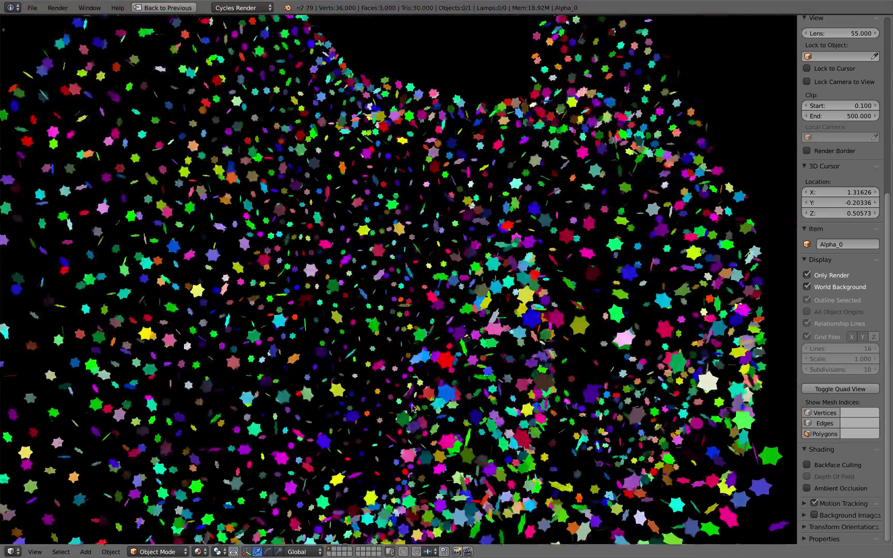
scroll(413, 408, "down", 10)
scroll(463, 373, "up", 5)
scroll(452, 352, "down", 4)
middle_click_drag(416, 373, 446, 353)
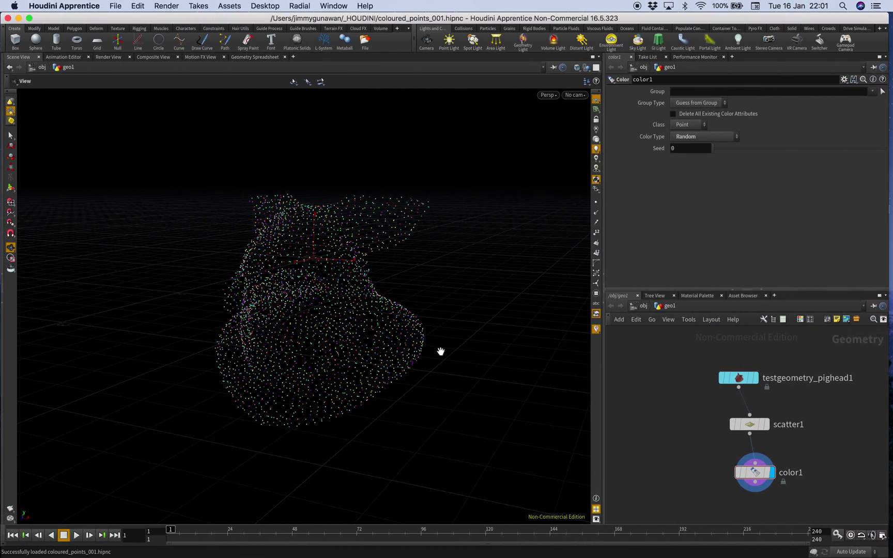
left_click_drag(440, 353, 358, 343)
left_click_drag(319, 304, 359, 325)
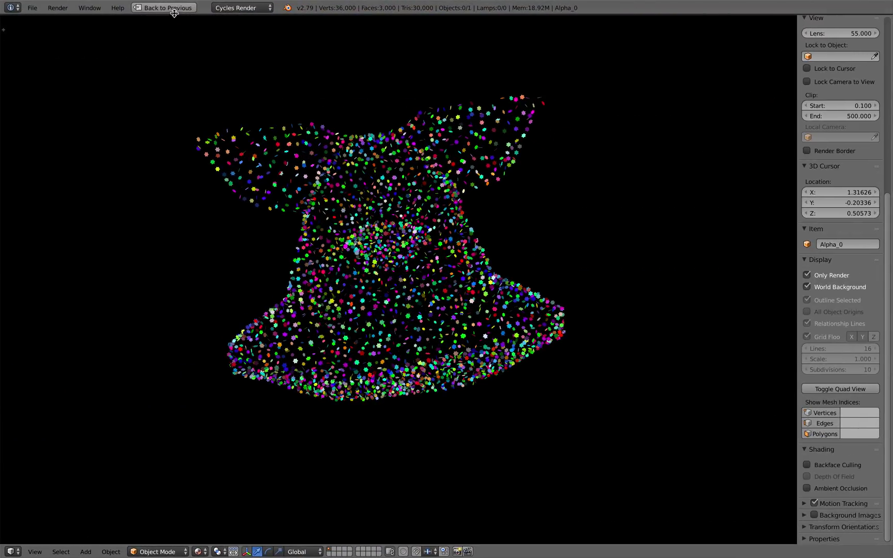
Step: Switch to Blender, restore the split editor layout and enlarge the 3D view below the node tree
key("ctrl+space")
mouse_move(324, 361)
middle_mouse_down()
mouse_move(290, 367)
mouse_move(335, 373)
mouse_move(324, 380)
middle_mouse_up()
scroll(324, 192, "down", 1)
middle_click_drag(325, 191, 346, 198)
scroll(355, 186, "up", 4)
scroll(304, 145, "down", 2)
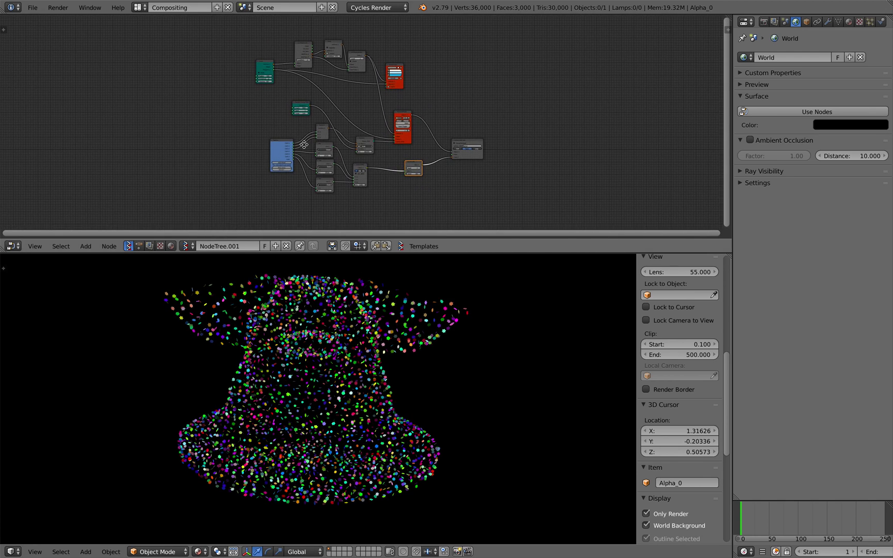
scroll(287, 145, "up", 2)
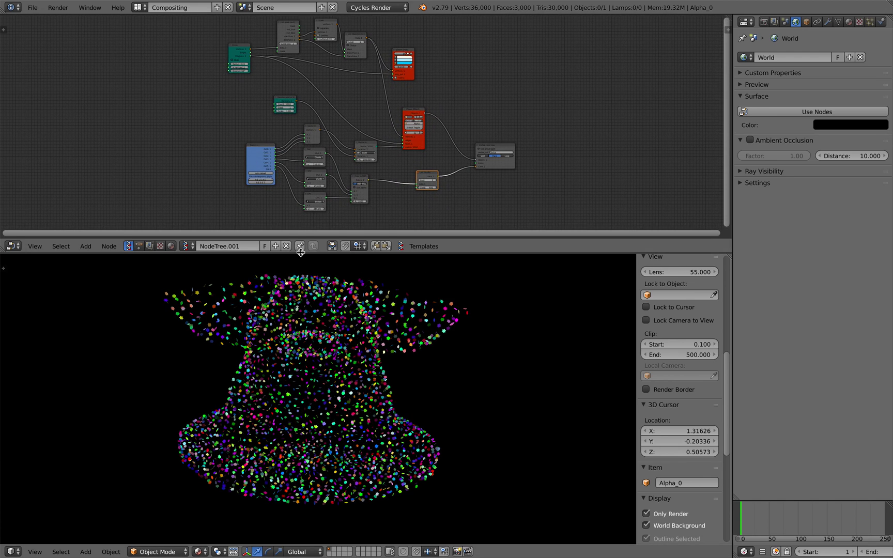
left_click_drag(298, 252, 299, 227)
middle_click_drag(325, 294, 344, 307)
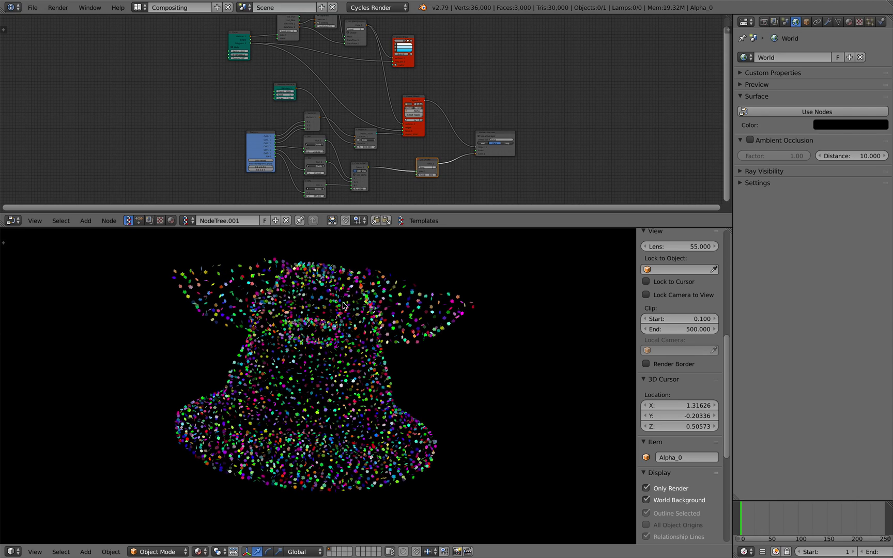
Step: Switch to Houdini and inspect the randomly coloured pig head points from several angles
key("ctrl+Left")
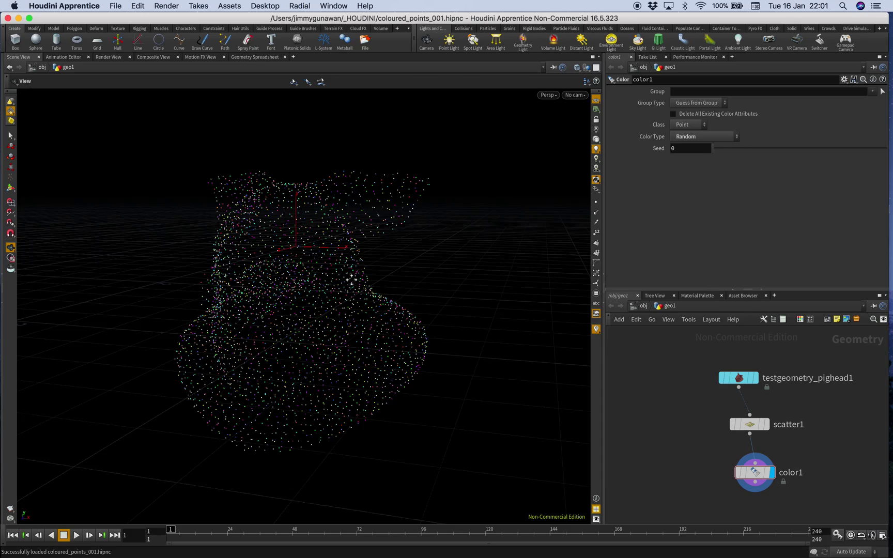
middle_click_drag(351, 279, 346, 276)
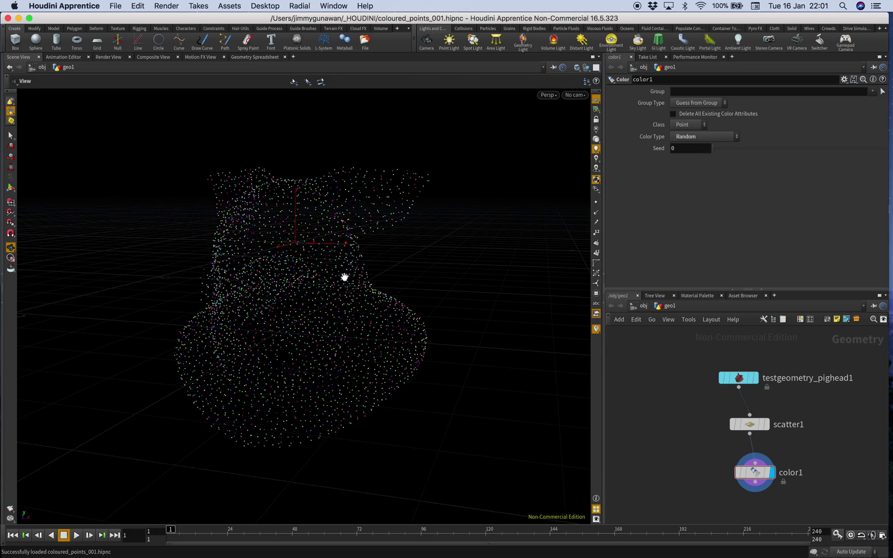
mouse_move(356, 300)
left_mouse_down()
mouse_move(353, 308)
mouse_move(267, 307)
mouse_move(255, 276)
mouse_move(476, 289)
mouse_move(430, 303)
mouse_move(426, 322)
mouse_move(258, 314)
mouse_move(383, 299)
mouse_move(349, 309)
mouse_move(380, 292)
mouse_move(334, 295)
mouse_move(370, 297)
left_mouse_up()
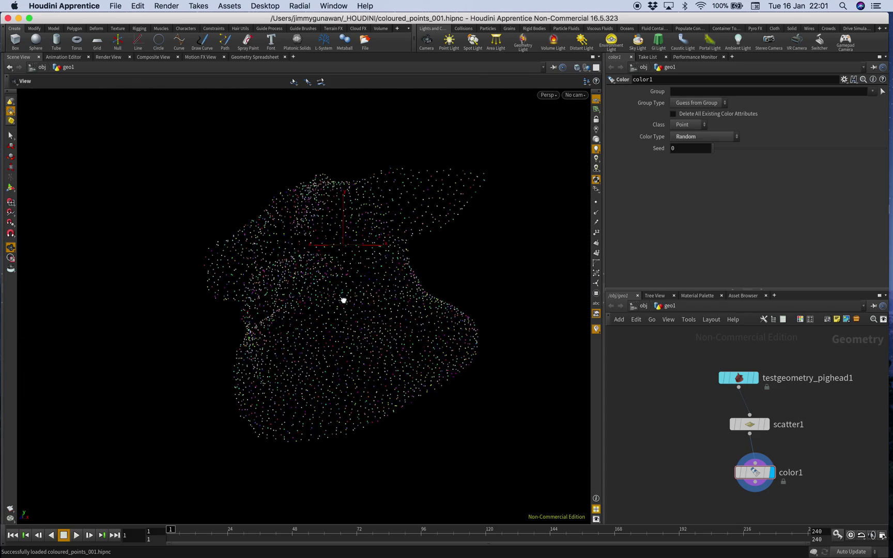
mouse_move(368, 293)
left_mouse_down()
mouse_move(291, 289)
mouse_move(430, 289)
mouse_move(325, 297)
mouse_move(405, 293)
mouse_move(355, 293)
mouse_move(350, 302)
mouse_move(335, 291)
mouse_move(358, 297)
left_mouse_up()
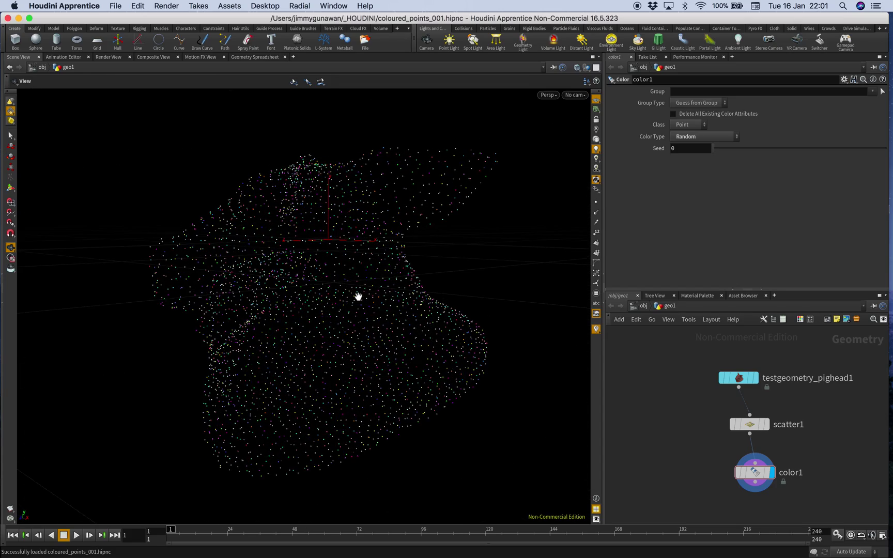
Step: Enlarge the network editor pane and line up the testgeometry_pighead1 node above scatter1
left_click_drag(605, 344, 507, 335)
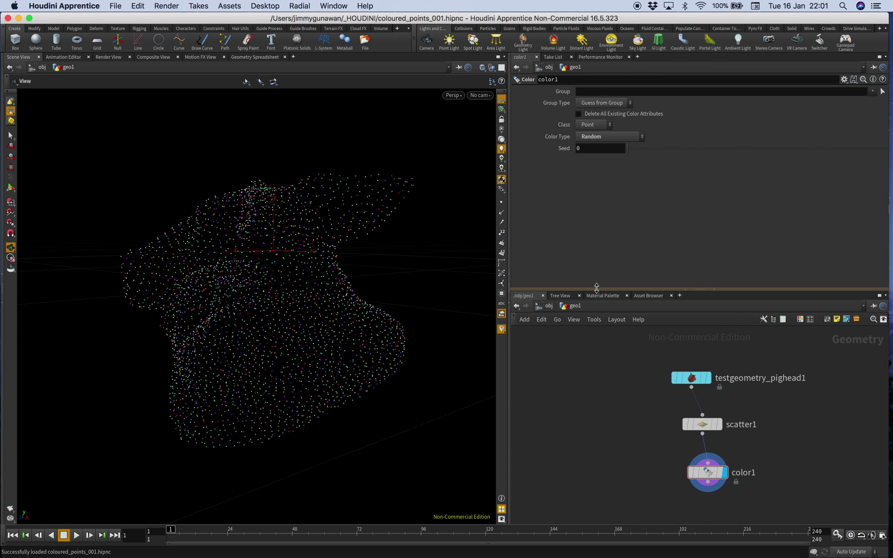
left_click_drag(595, 290, 594, 212)
scroll(581, 298, "up", 3)
middle_click_drag(643, 343, 571, 298)
mouse_move(625, 301)
left_click_drag(626, 302, 642, 300)
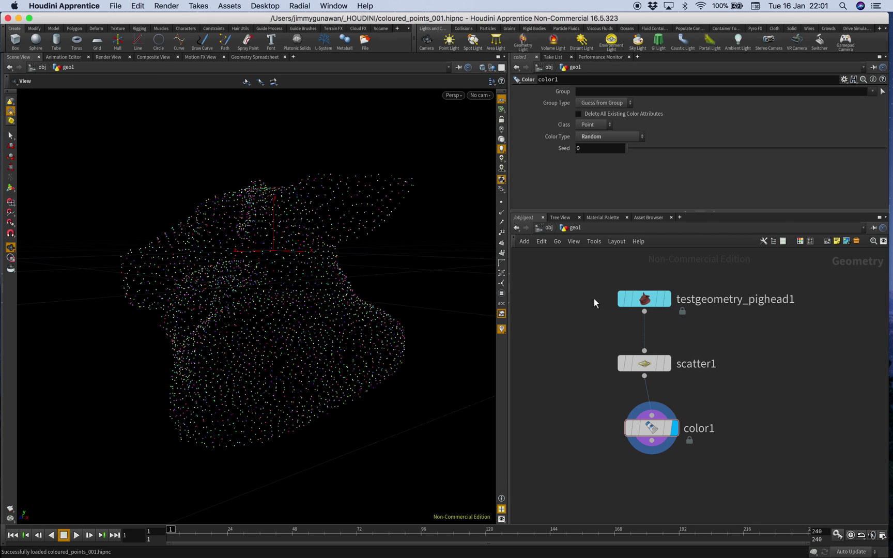
Step: Display the testgeometry_pighead1 output in the viewport and inspect the pig head mesh
left_click(667, 301)
mouse_move(370, 310)
left_mouse_down()
mouse_move(464, 316)
mouse_move(381, 318)
left_mouse_up()
left_click_drag(458, 313, 405, 306)
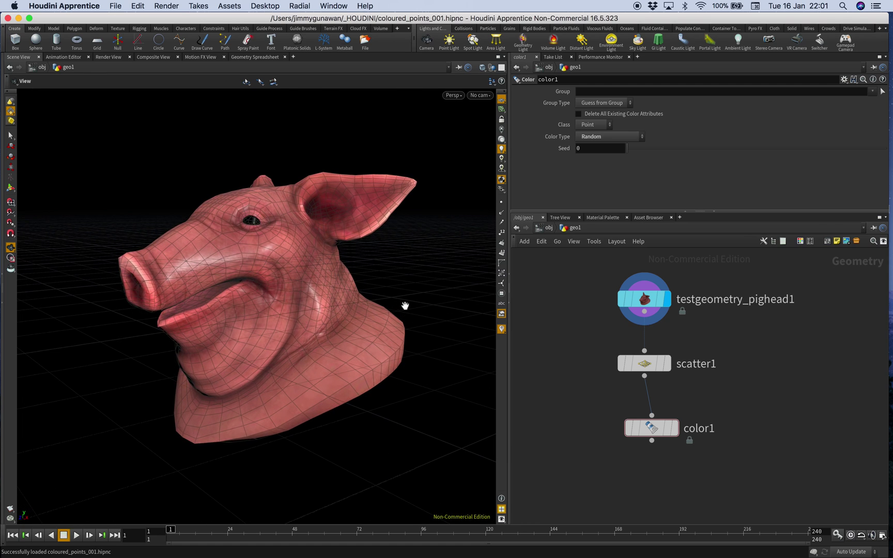
Step: Display the scatter1 output in the viewport and inspect the uncoloured points
middle_click_drag(601, 338, 614, 333)
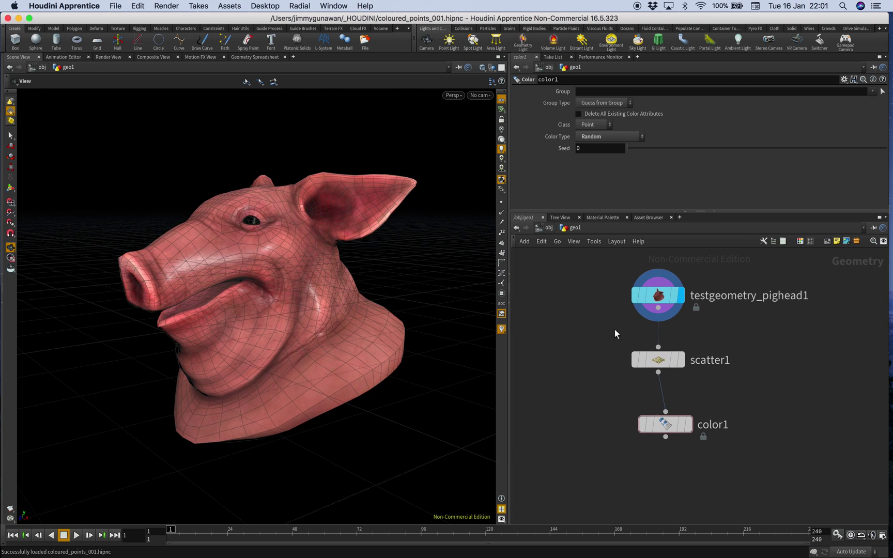
left_click(680, 356)
left_click_drag(408, 331, 246, 257)
mouse_move(312, 251)
left_mouse_down()
mouse_move(303, 264)
mouse_move(316, 255)
left_mouse_up()
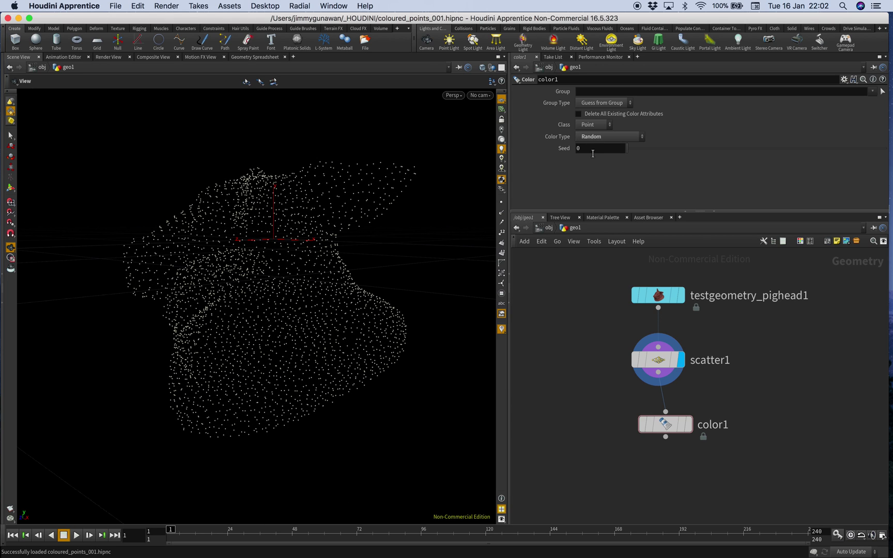
Step: Spread out the testgeometry_pighead1, scatter1 and color1 nodes to leave more room between them in the network
left_click_drag(670, 354, 670, 360)
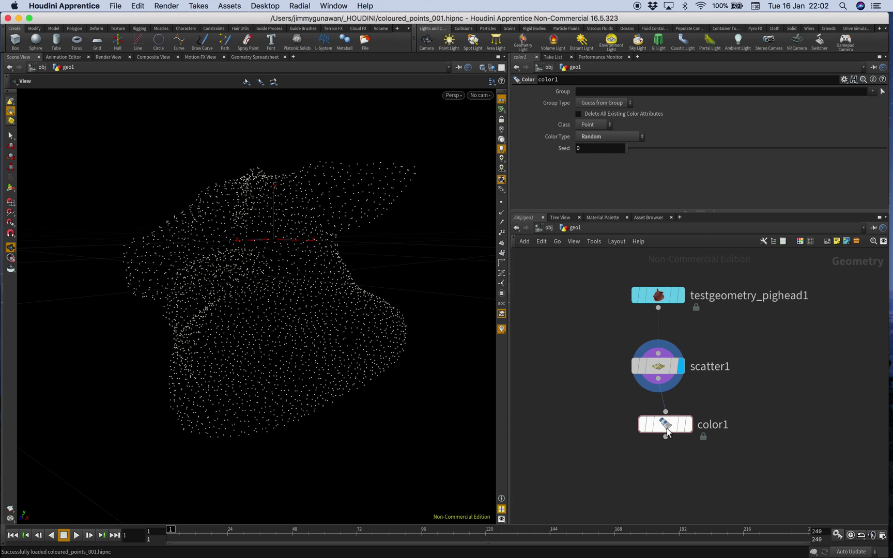
left_click_drag(667, 426, 670, 445)
left_click_drag(657, 296, 647, 286)
left_click_drag(661, 366, 633, 383)
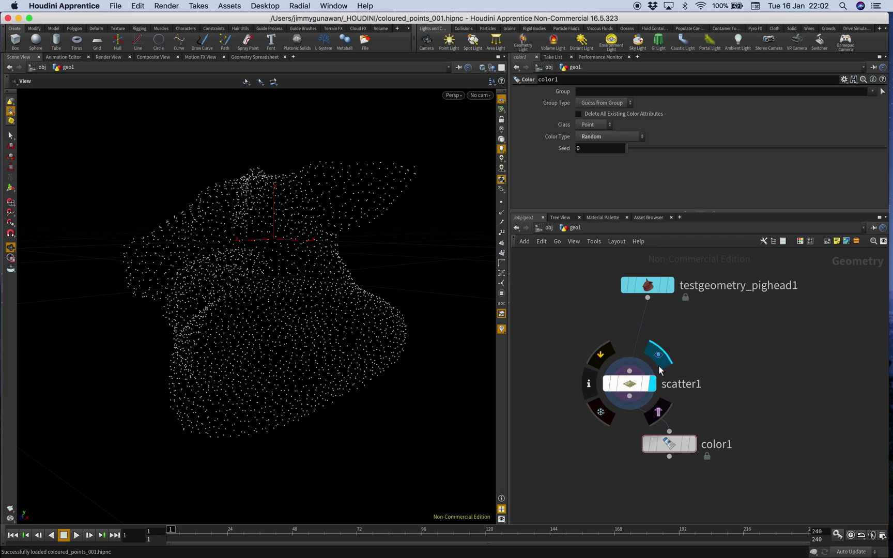
Step: Try a Volume node between testgeometry_pighead1 and scatter1, and delete it again
key("Tab")
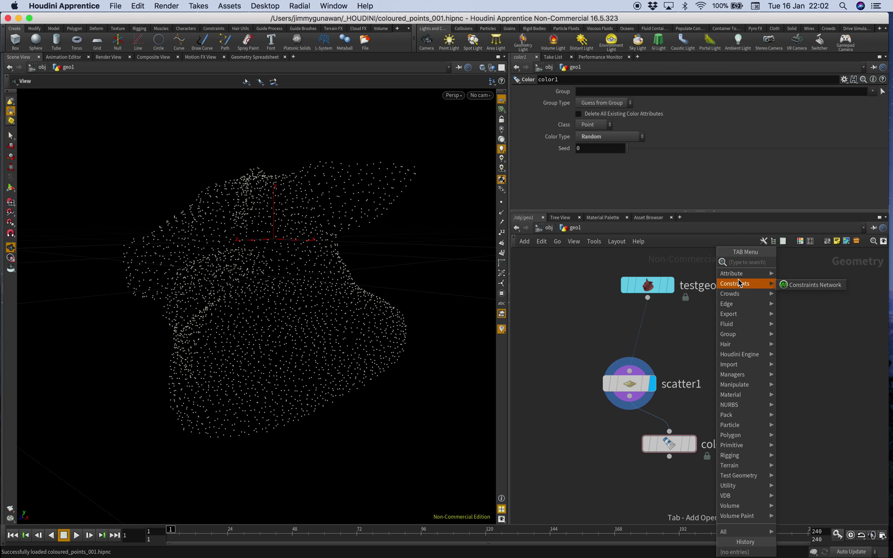
type("volum")
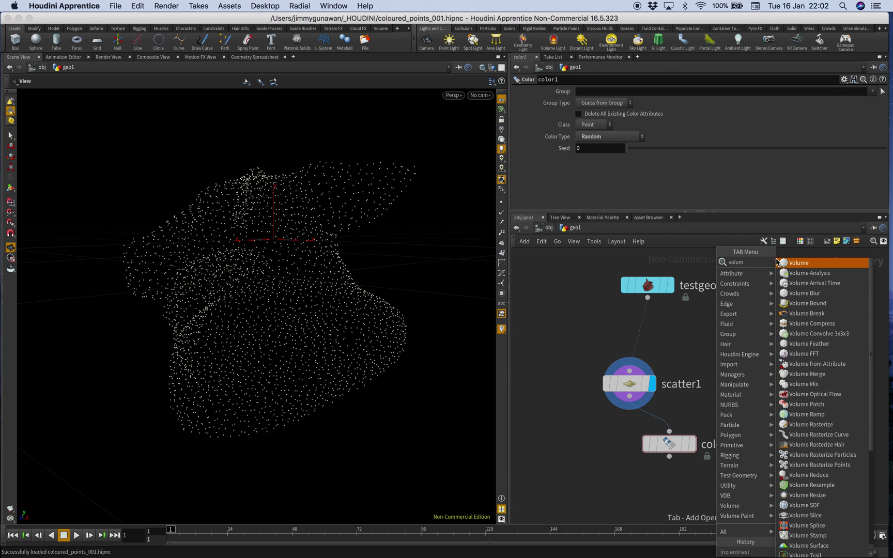
left_click(791, 263)
left_click(640, 338)
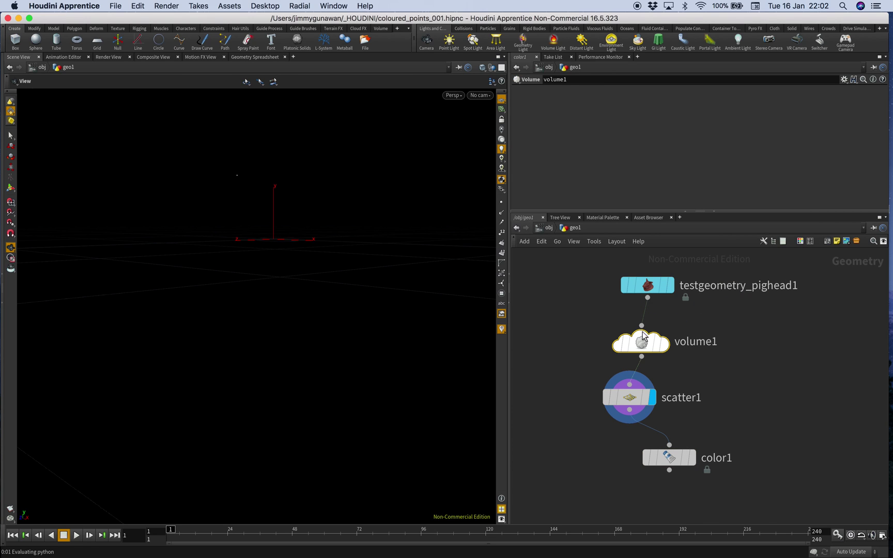
left_click_drag(641, 345, 615, 344)
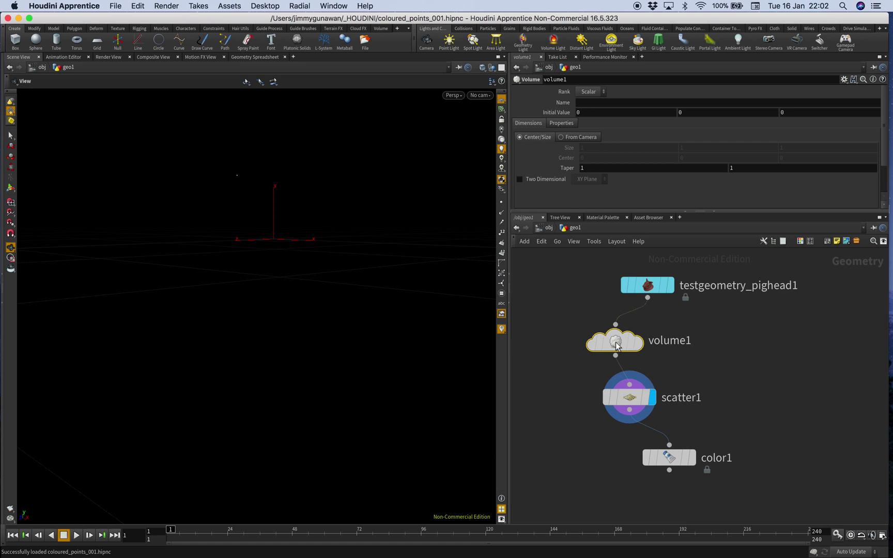
key("Delete")
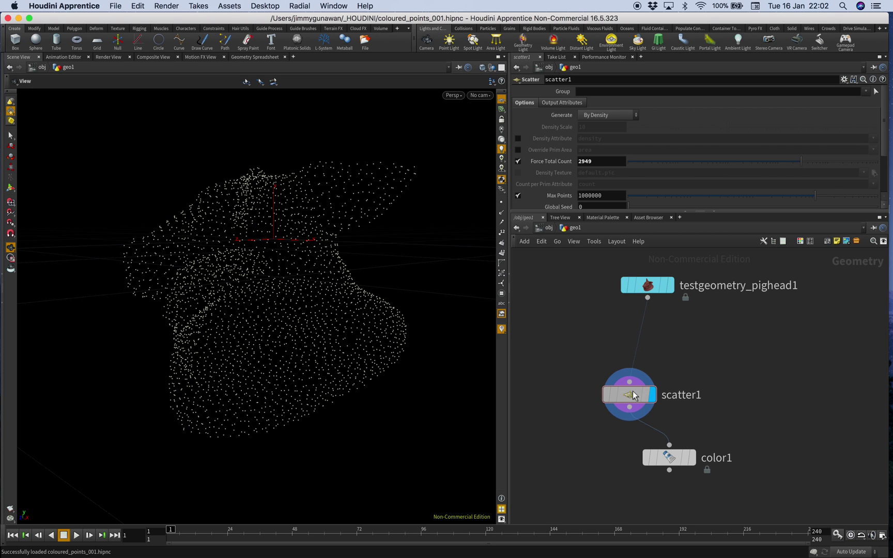
Step: Keep scatter1 generating points By Density and set its Force Total Count to 1845
left_click_drag(630, 395, 630, 379)
left_click(612, 115)
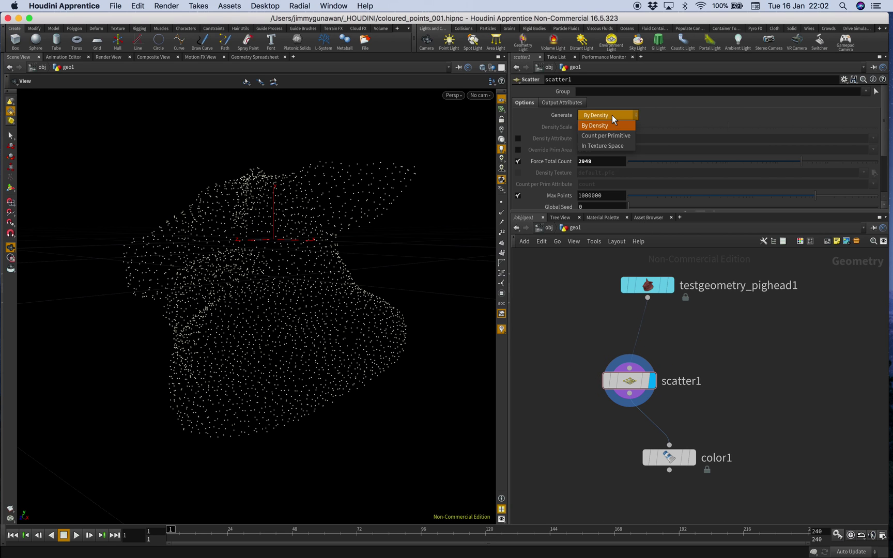
left_click(691, 126)
left_click_drag(732, 164, 790, 152)
Step: Toggle Randomize Point Order on scatter1 and try different Relax Iterations values
scroll(890, 167, "down", 4)
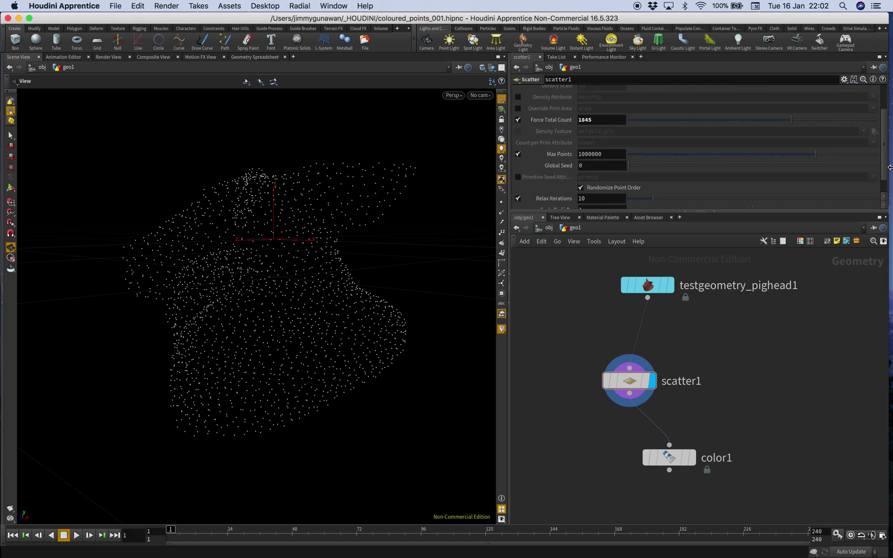
scroll(708, 197, "down", 2)
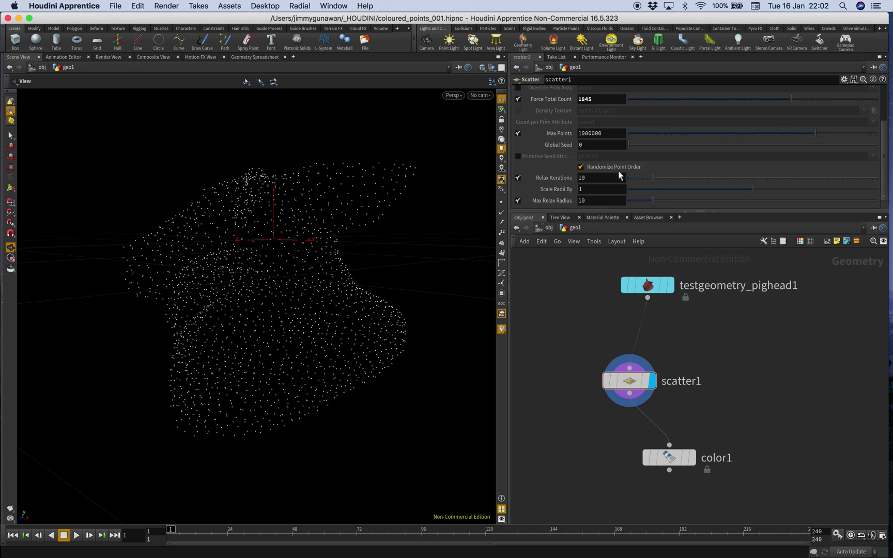
left_click(581, 167)
left_click_drag(665, 175, 702, 173)
left_click_drag(775, 175, 669, 176)
Step: Display color1's coloured points and review its Color Type options, keeping Random
left_click_drag(602, 446, 691, 475)
left_click(693, 457)
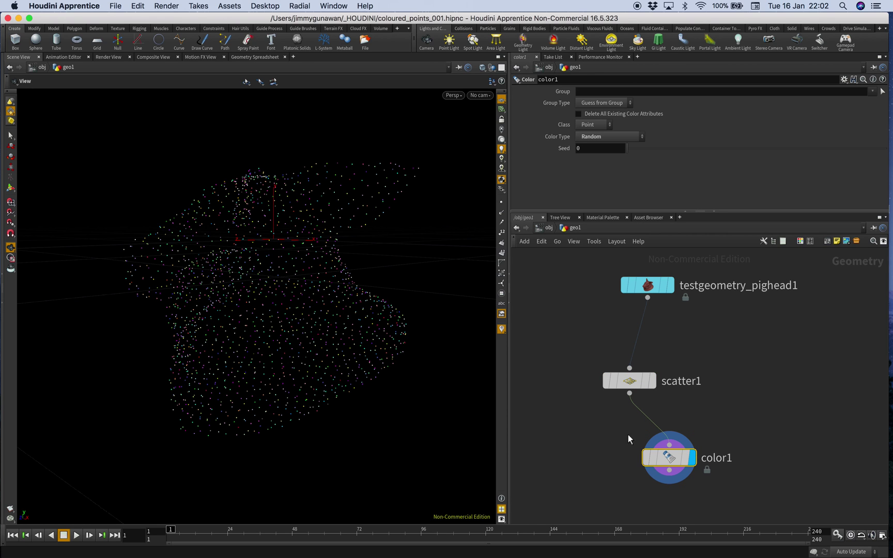
left_click_drag(358, 350, 392, 372)
mouse_move(679, 456)
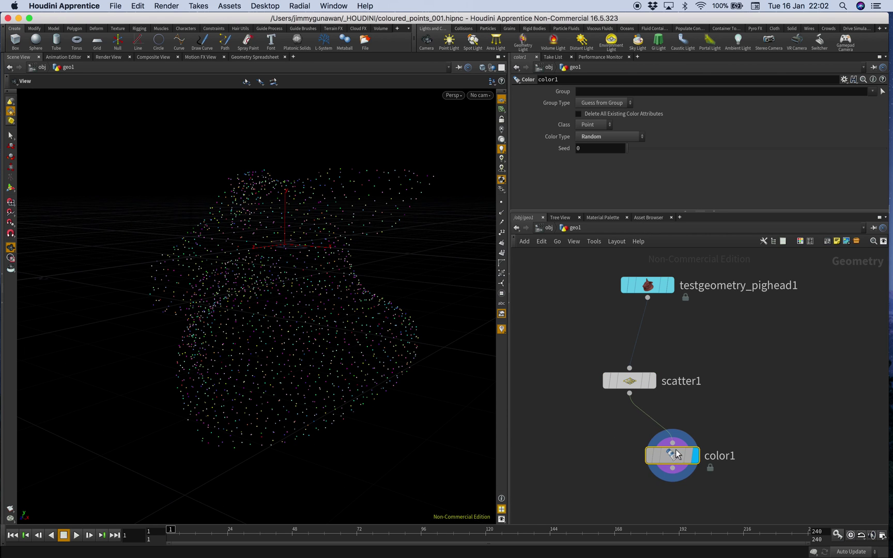
left_click(598, 135)
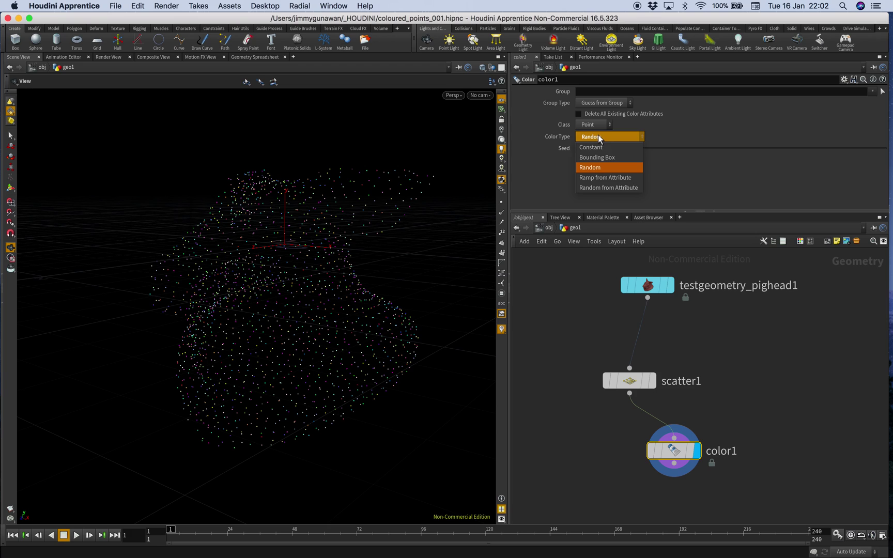
left_click(570, 317)
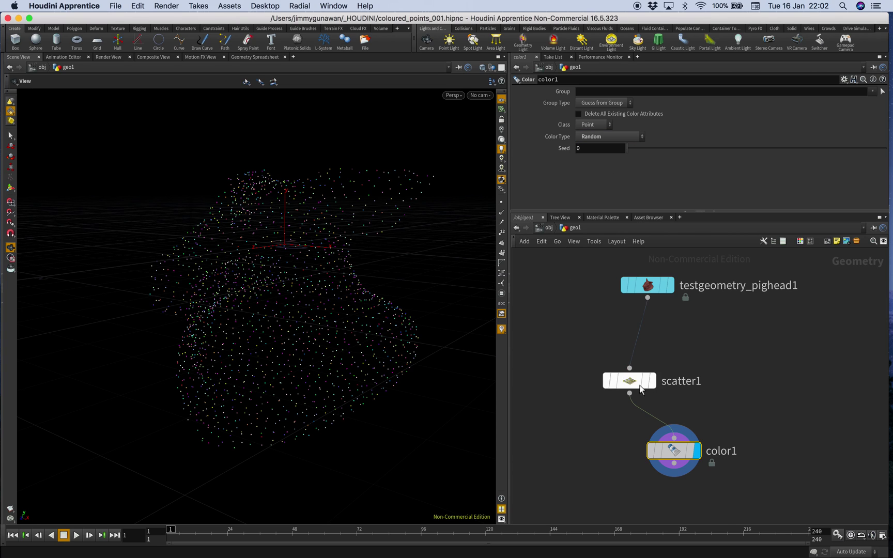
Step: Start saving color1's geometry to a file and choose .ply as the output format
mouse_move(672, 451)
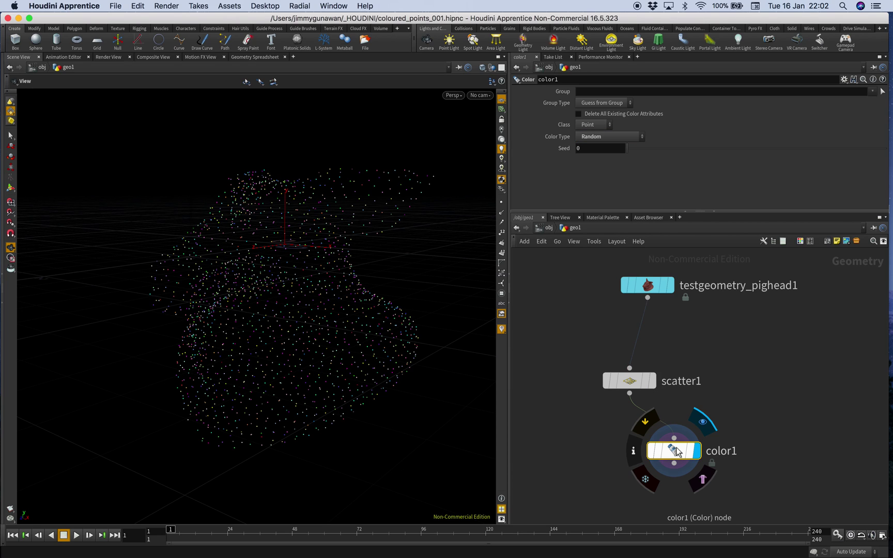
right_click(677, 451)
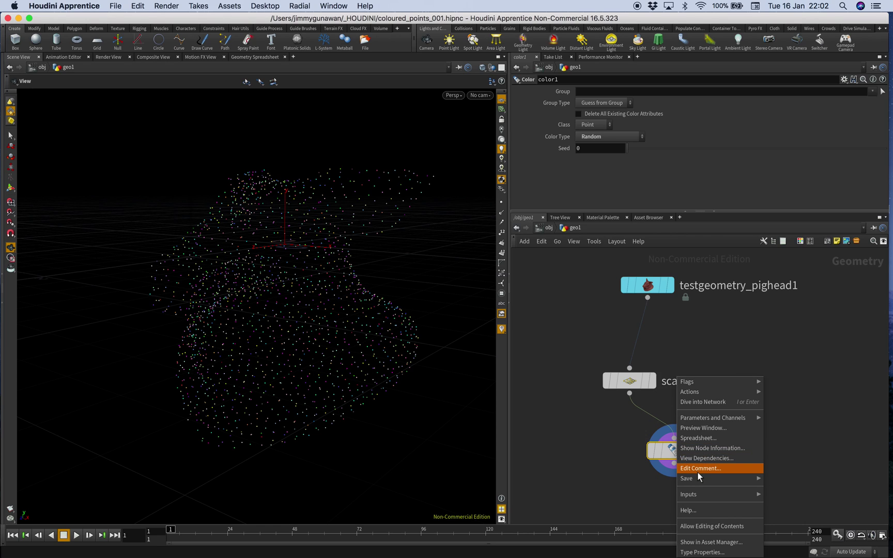
mouse_move(698, 477)
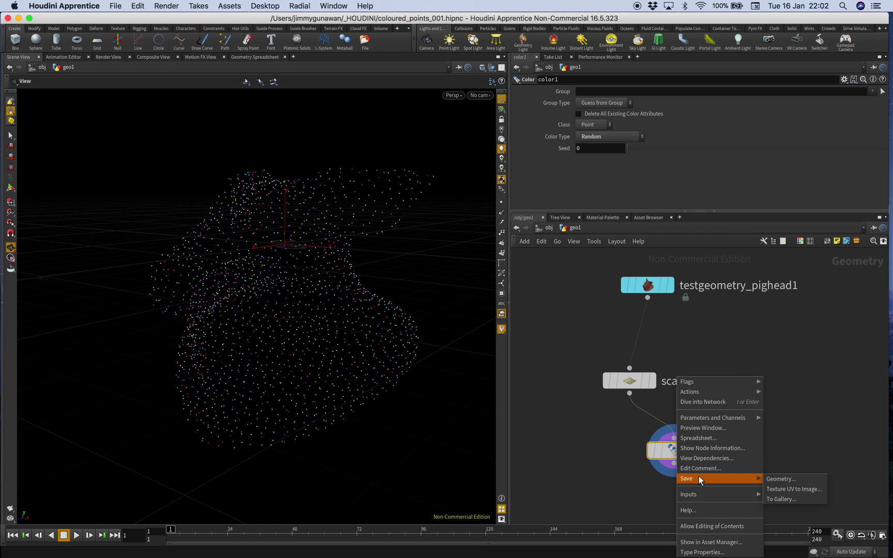
left_click(789, 485)
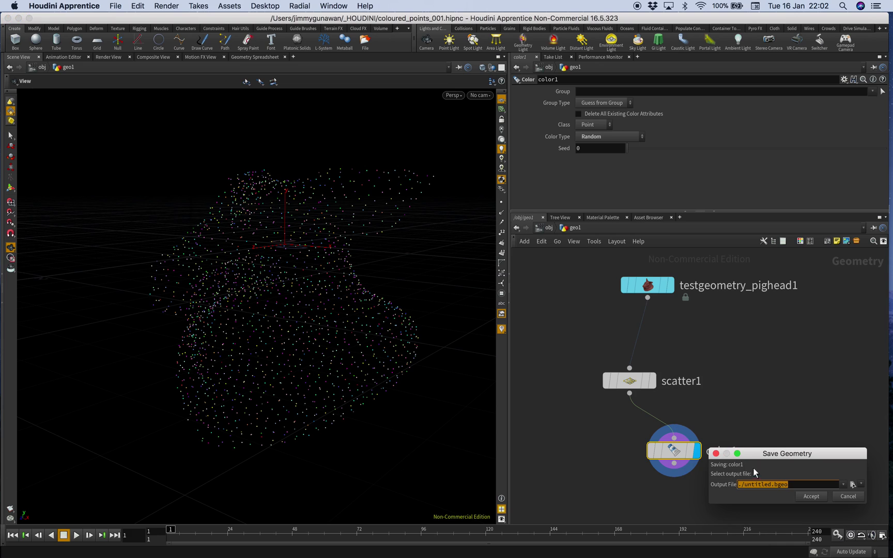
left_click(860, 484)
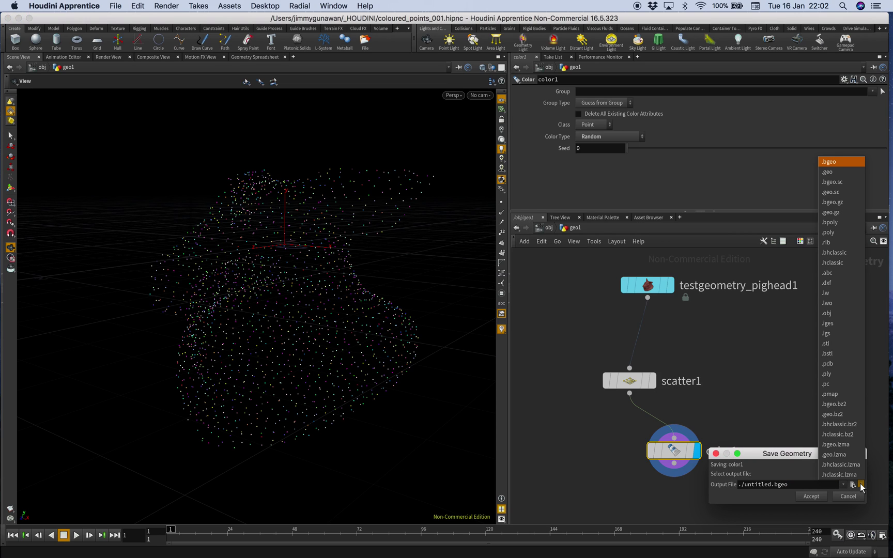
left_click(844, 373)
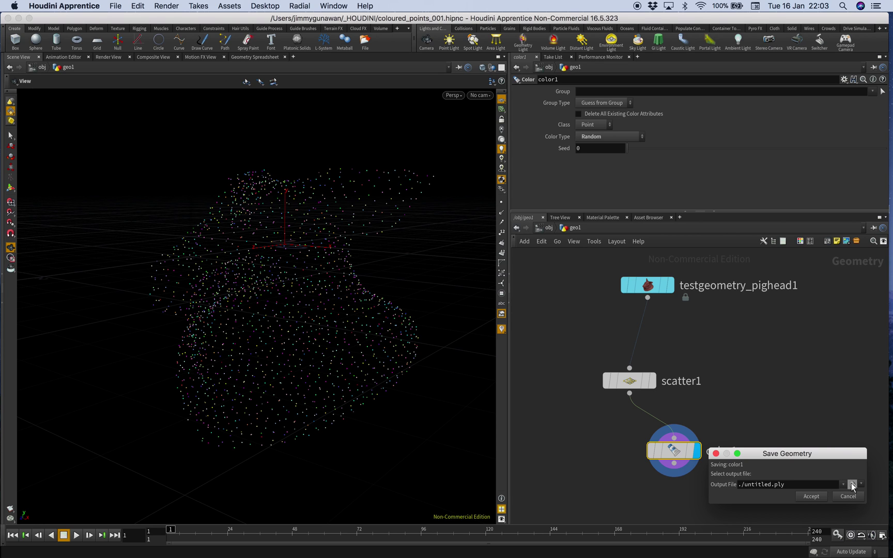
Step: Save the geometry to the Desktop as coloredpoints.ply
left_click(851, 484)
left_click_drag(611, 324, 342, 220)
left_click(298, 263)
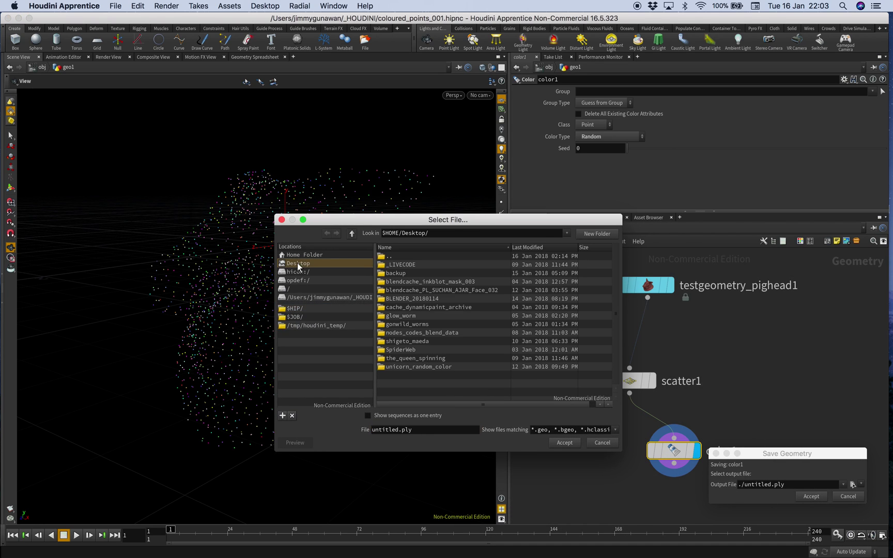
double_click(398, 428)
type("coloredpoints")
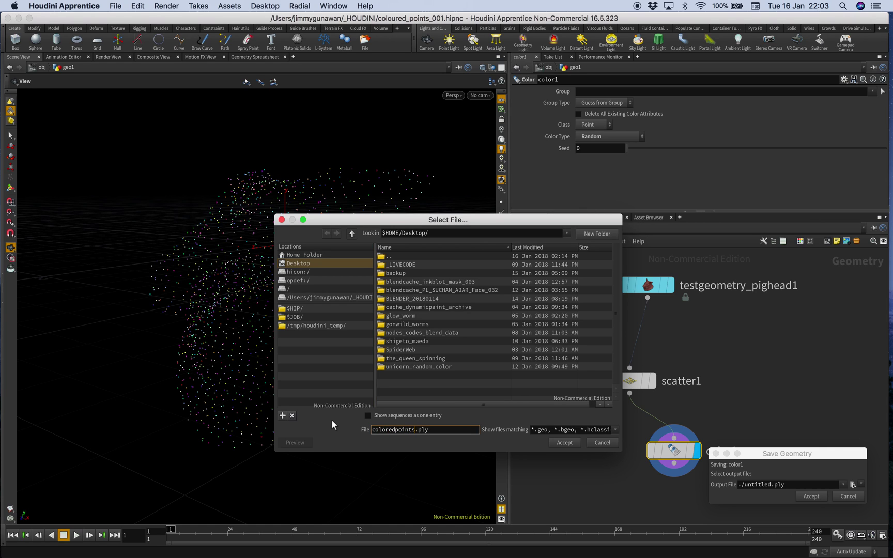
left_click(565, 442)
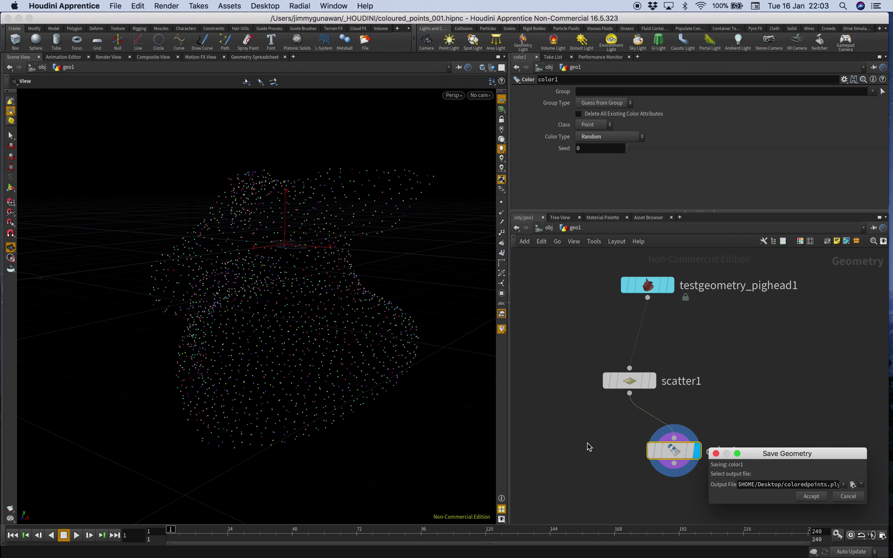
left_click(811, 497)
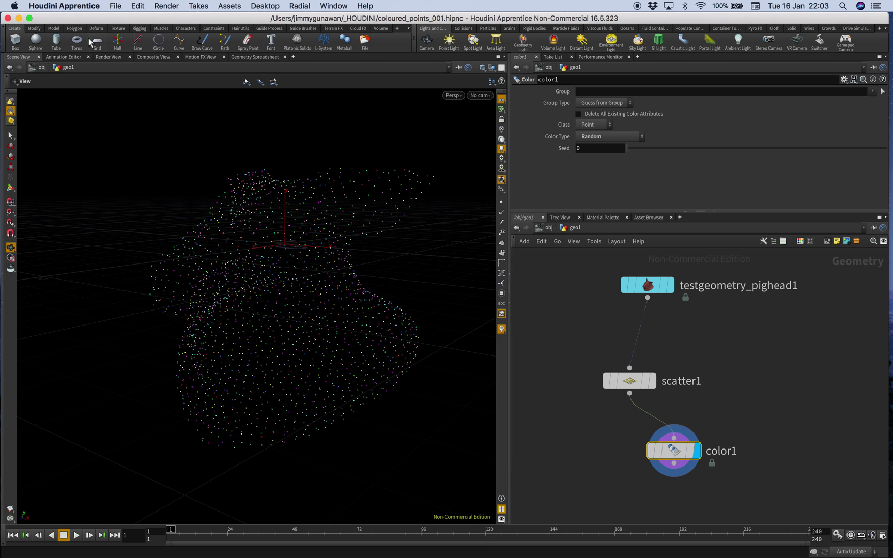
Step: Switch to Finder and list the Desktop folder sorted by date modified to locate coloredpoints.ply
left_click(18, 18)
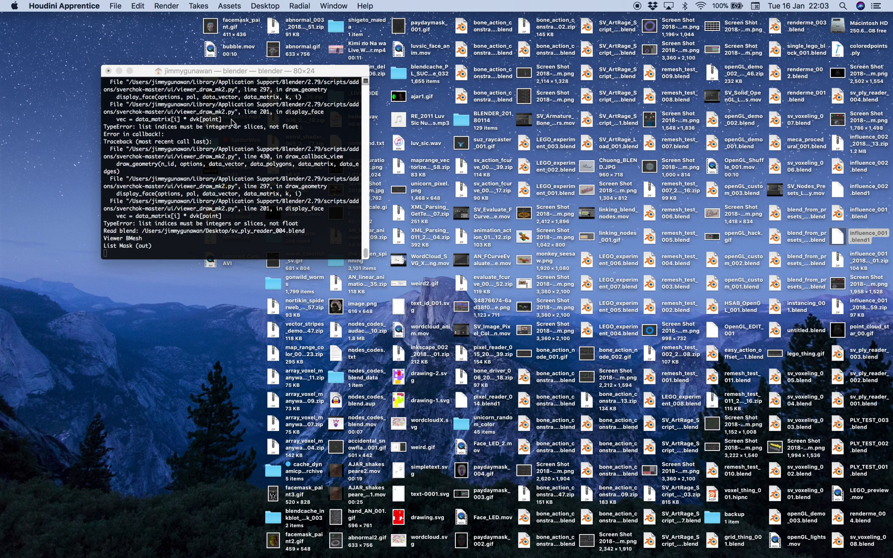
left_click_drag(177, 67, 138, 136)
left_click(81, 139)
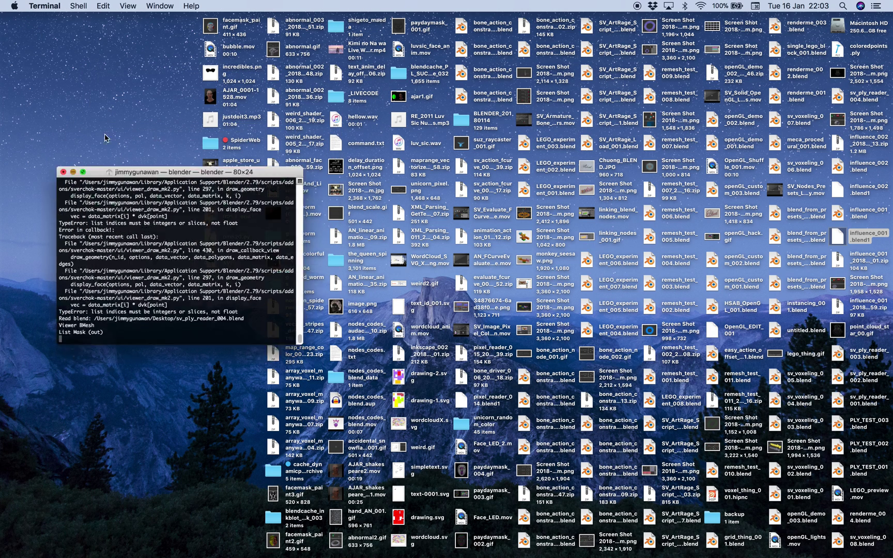
double_click(284, 238)
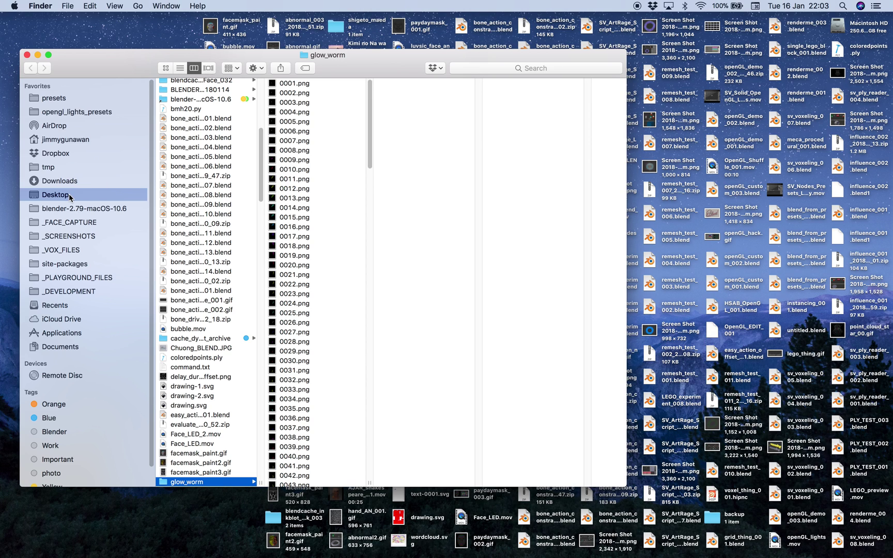
left_click(56, 194)
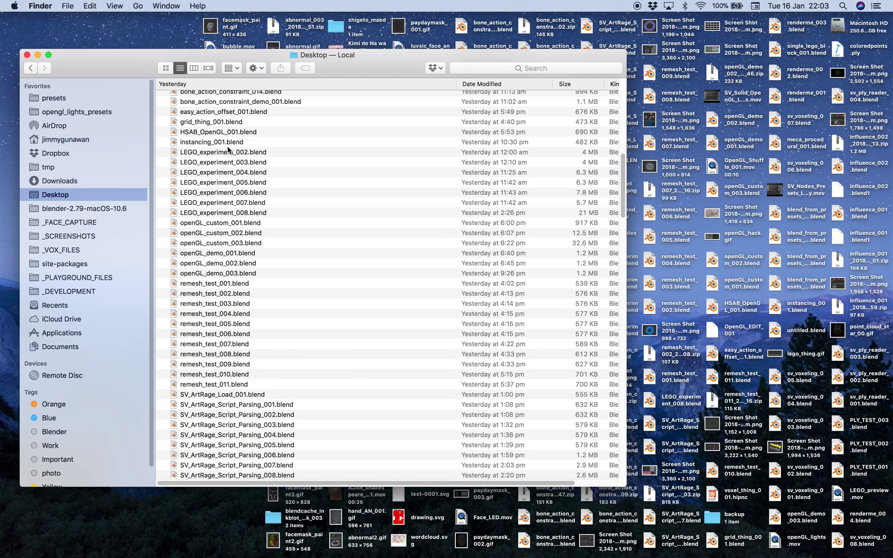
scroll(281, 218, "down", 5)
scroll(282, 218, "down", 10)
scroll(307, 219, "up", 15)
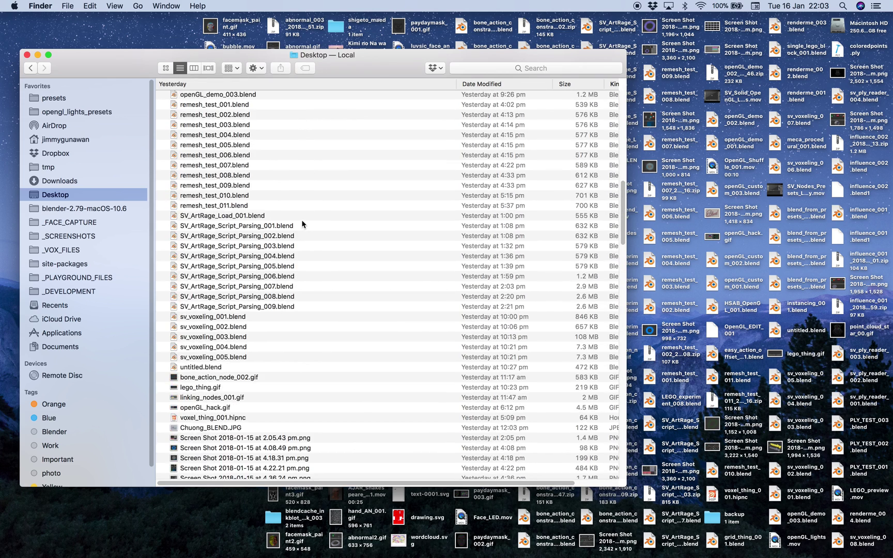
left_click(483, 84)
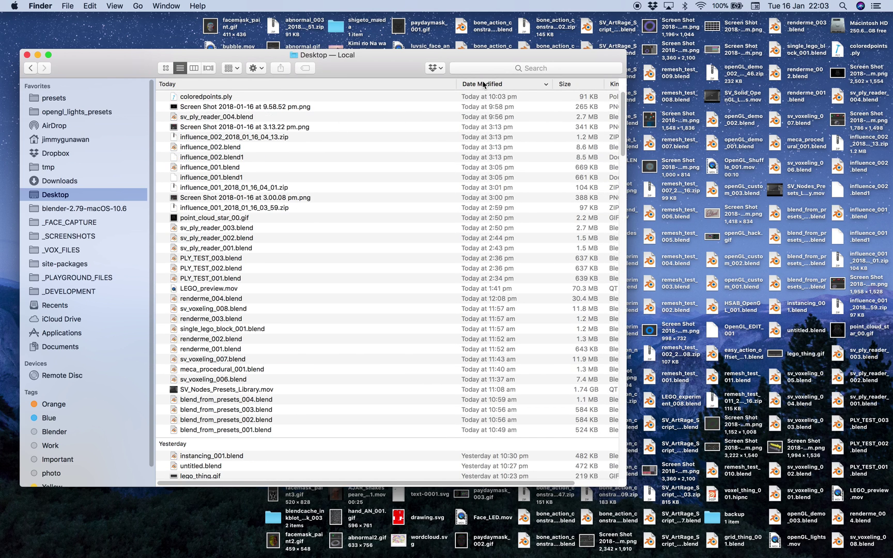
Step: Check which applications are offered for opening coloredpoints.ply
left_click(225, 98)
right_click(225, 98)
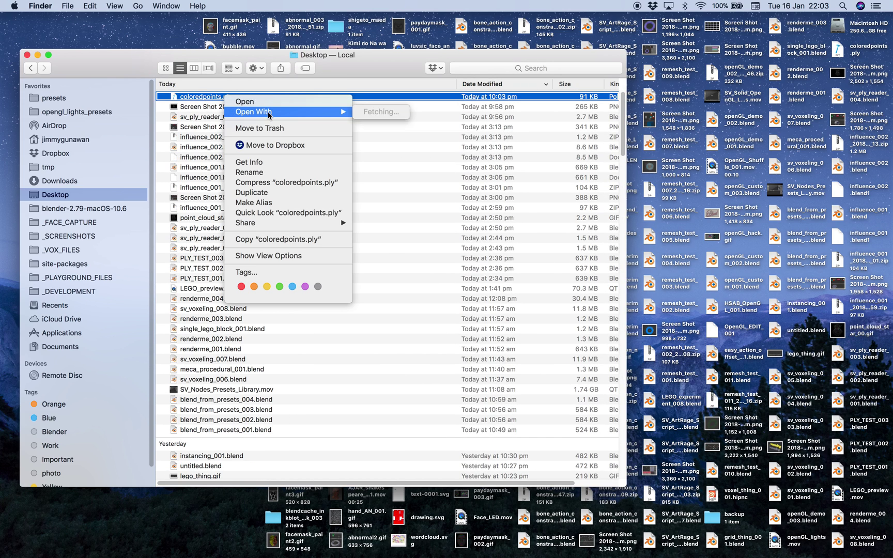
mouse_move(302, 111)
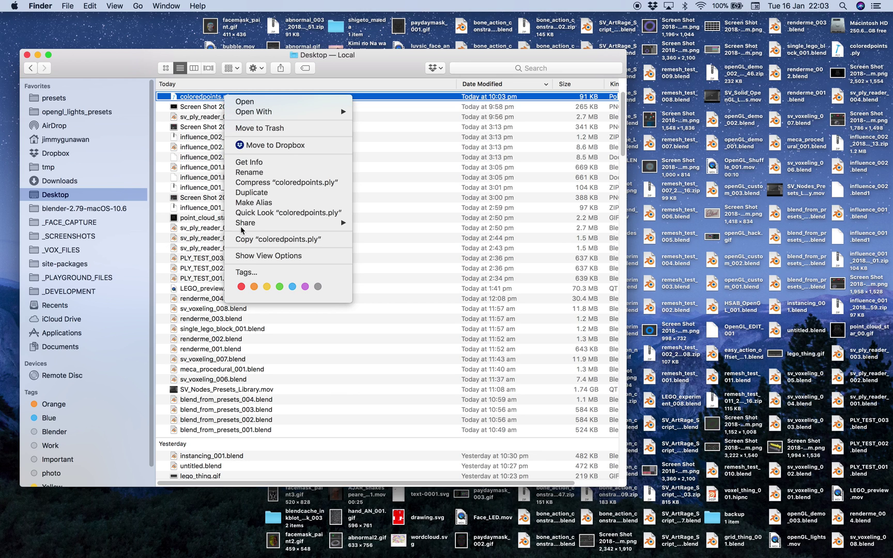
left_click_drag(289, 58, 307, 60)
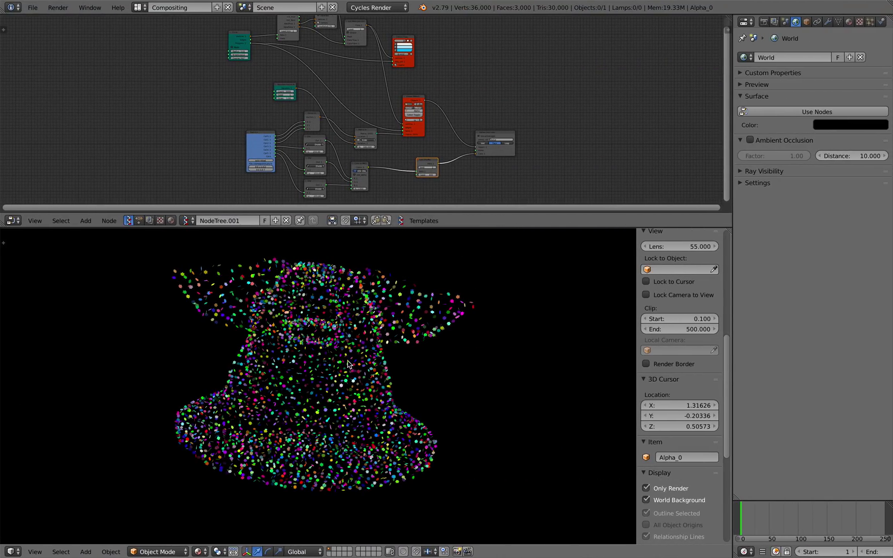
Step: Switch to Blender, reload the start-up file and delete all the default scene objects
middle_click_drag(342, 365, 367, 380)
left_click(33, 8)
left_click(44, 21)
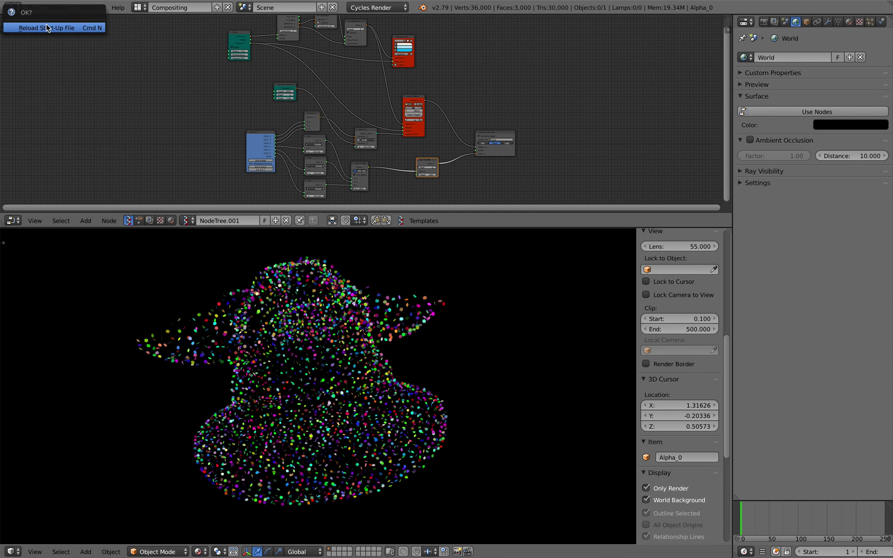
left_click(46, 26)
key("a")
key("x")
left_click(428, 263)
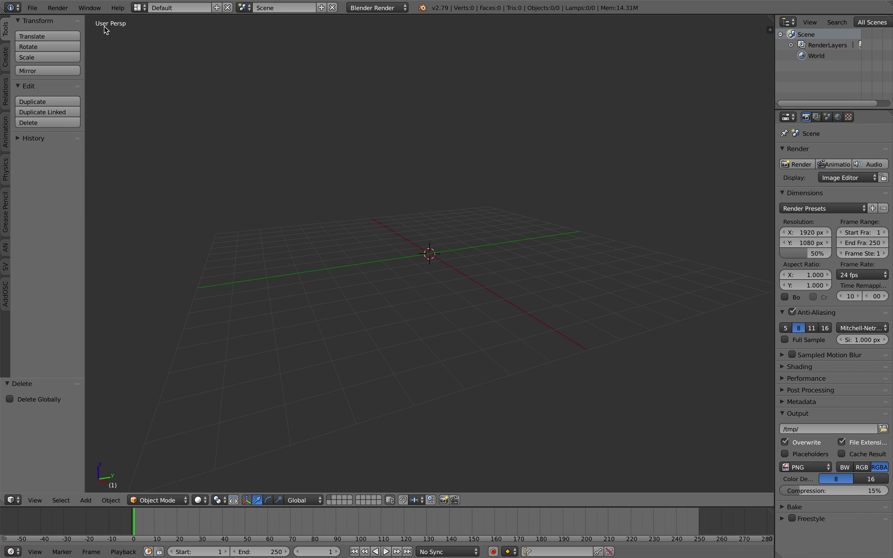
Step: Use the Compositing screen layout and create a new Sverchok node tree in the node editor
left_click(139, 7)
left_click(155, 43)
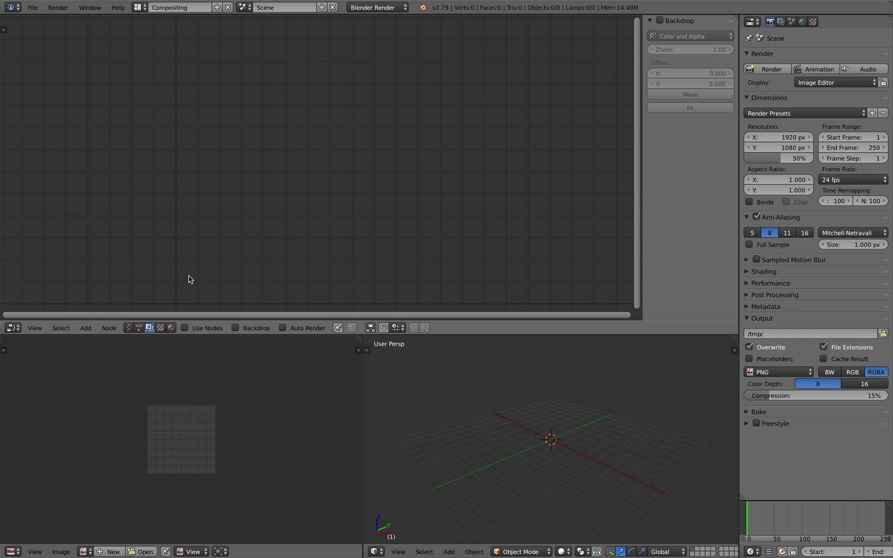
left_click(129, 328)
left_click(220, 328)
Step: Save the Blender file to the Desktop as sv_ply_reader_demo_001.blend
left_click(33, 7)
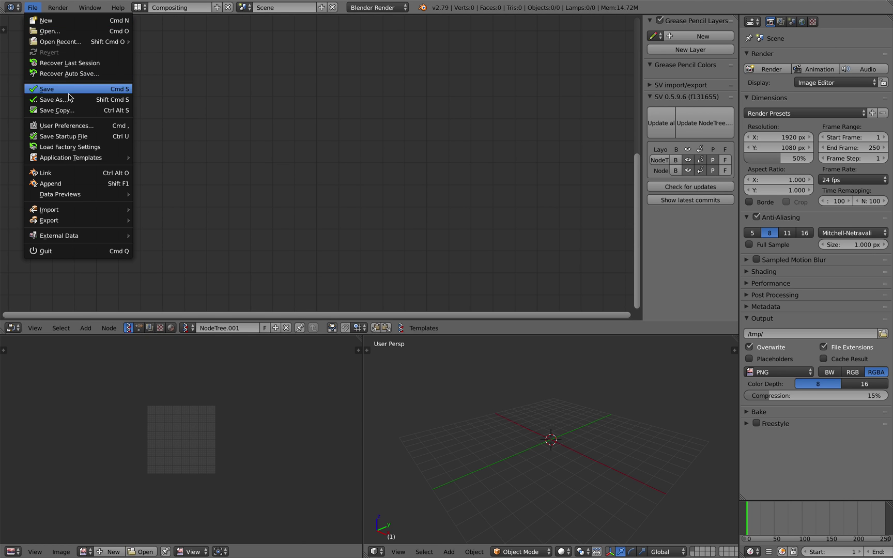
left_click(67, 91)
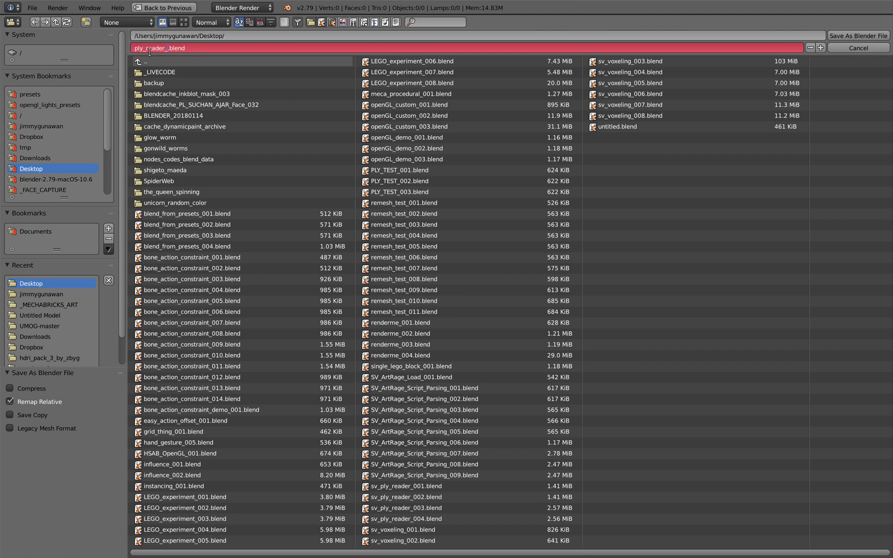
type("sv_")
left_click(858, 35)
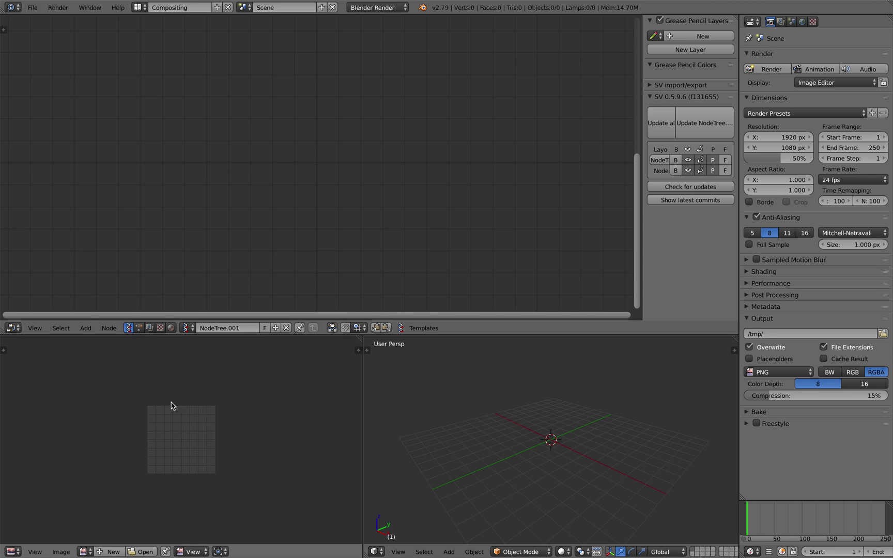
Step: Change the image editor area to a Text Editor and load coloredpoints.ply from Finder into it
left_click(16, 551)
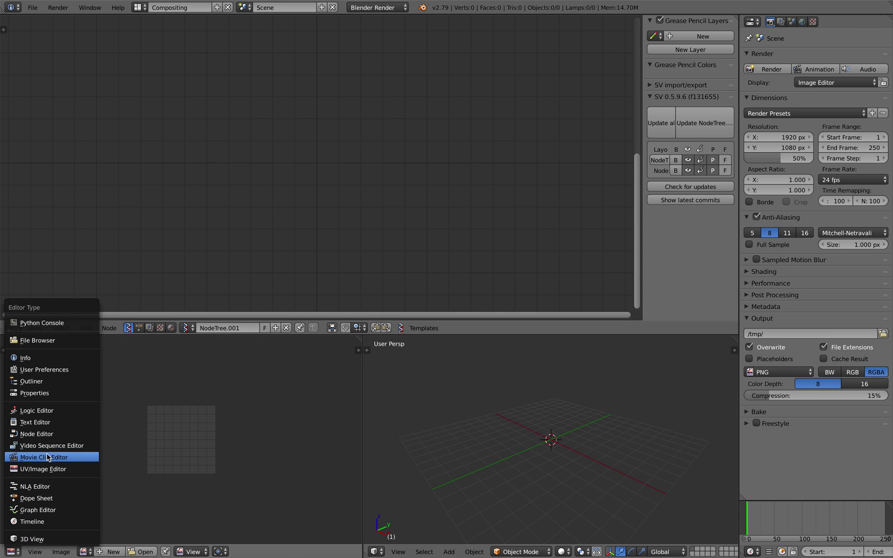
left_click(45, 422)
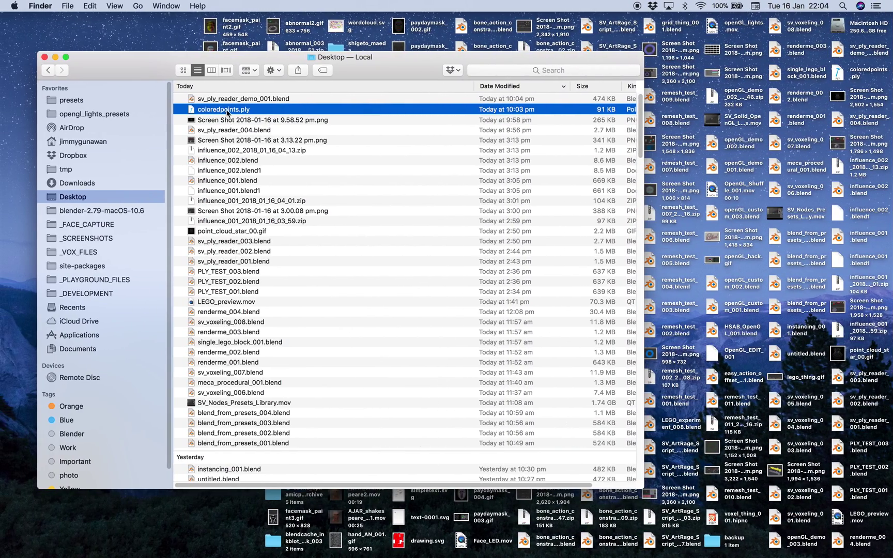
left_click_drag(227, 112, 217, 392)
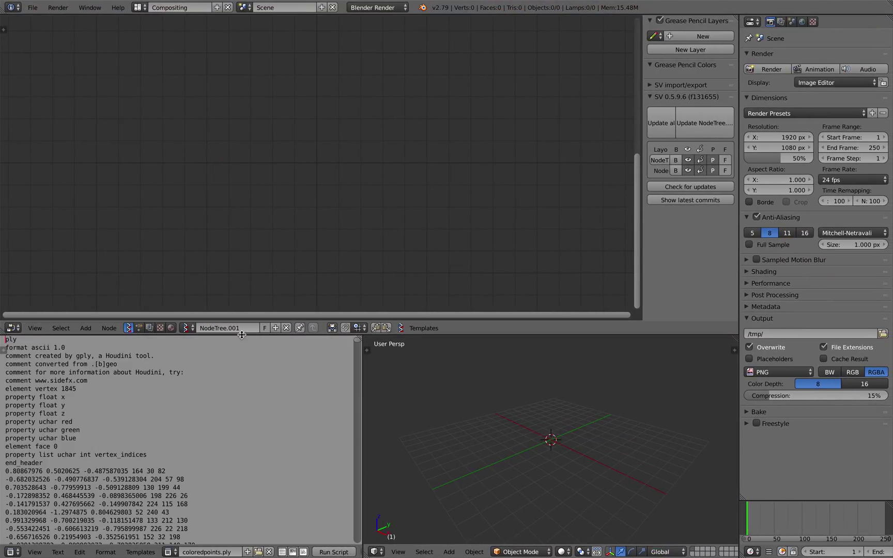
Step: Enlarge the Text Editor area and show coloredpoints.ply with line numbers and syntax highlighting
left_click_drag(241, 334, 267, 253)
left_click_drag(361, 289, 391, 293)
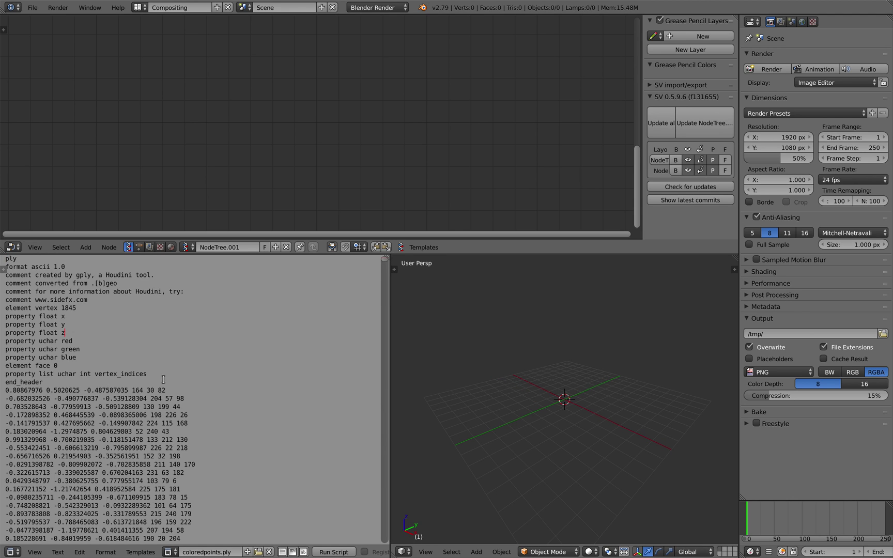
left_click(281, 551)
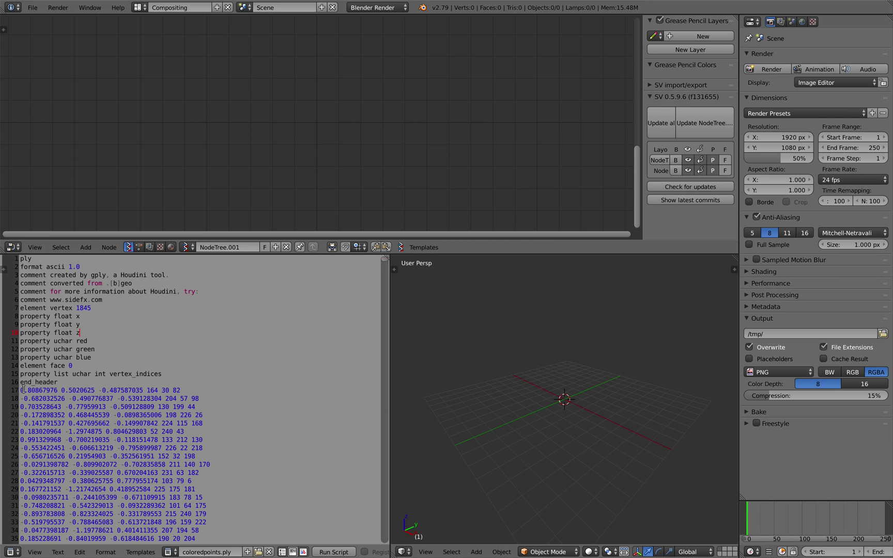
Step: Delete the PLY header from ply through end_header, including the blank line, leaving only the point data
left_click_drag(49, 390, 186, 391)
left_click(160, 391)
left_click_drag(20, 385, 48, 275)
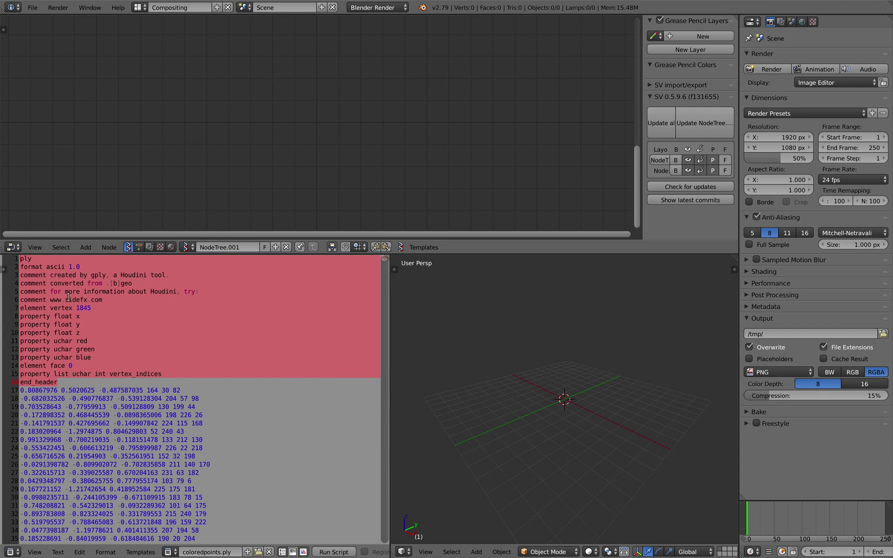
key("BackSpace")
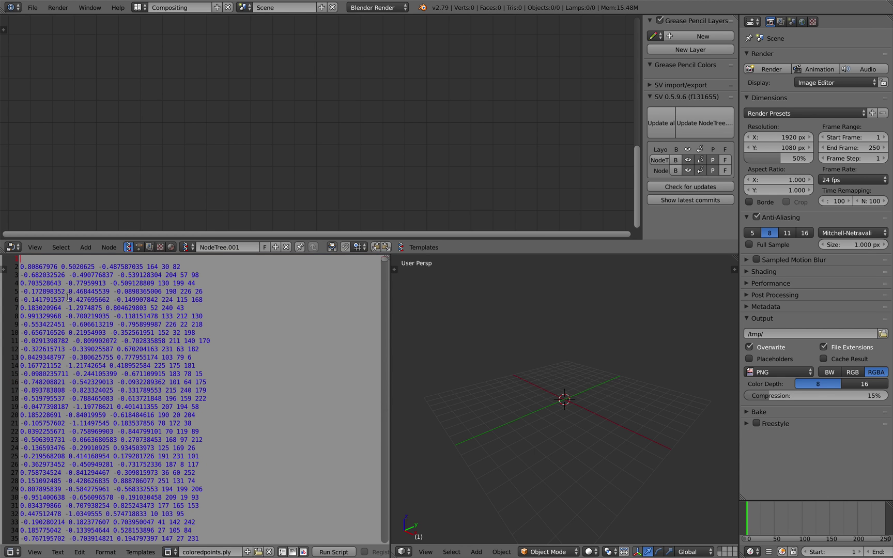
key("BackSpace")
left_click_drag(385, 260, 375, 235)
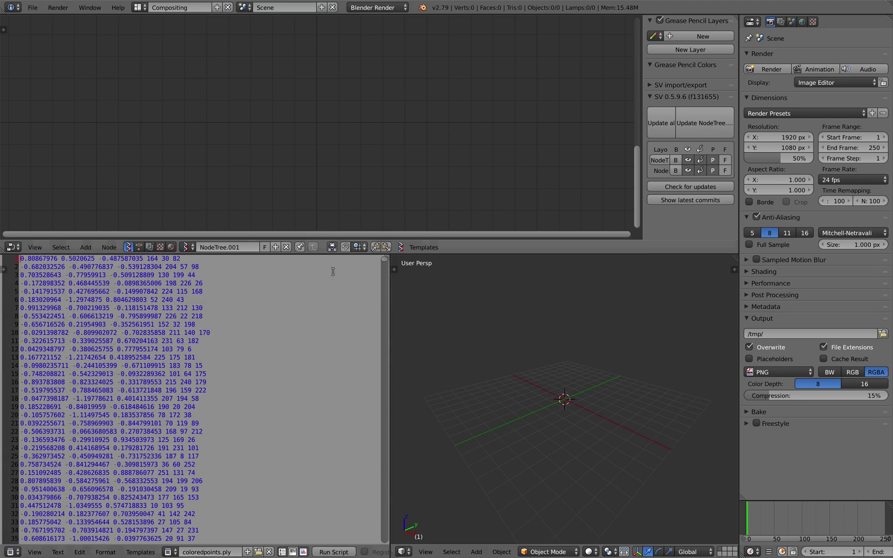
Step: Save the trimmed point text to the Desktop as coloredpointsX.ply
left_click(58, 551)
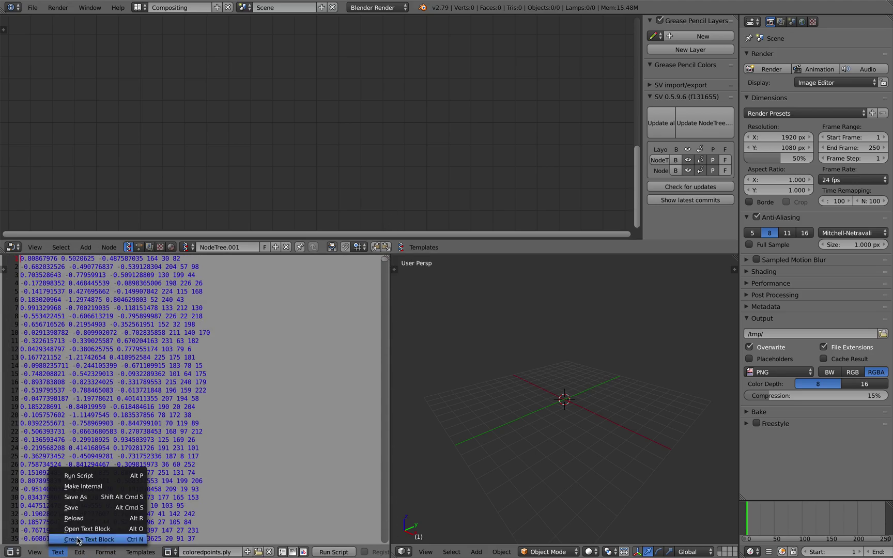
left_click(98, 499)
left_click(171, 48)
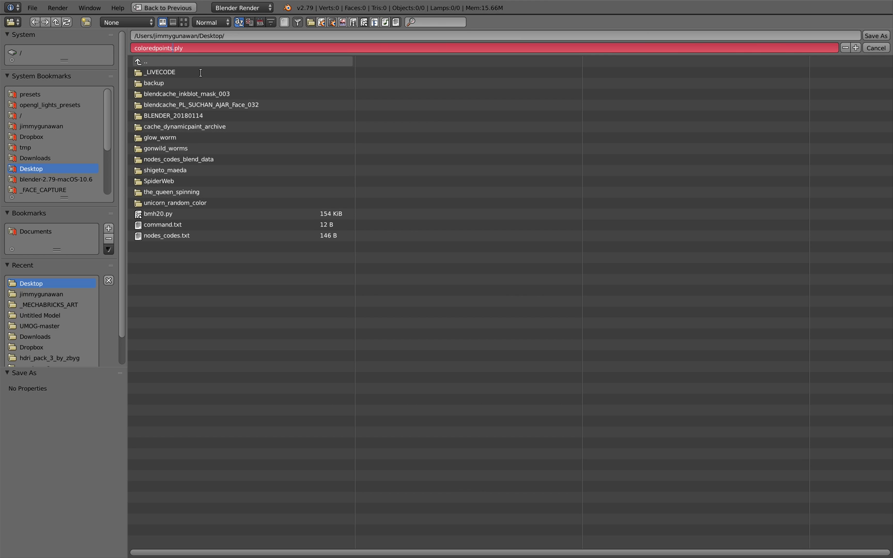
type("X")
key("Return")
left_click(875, 35)
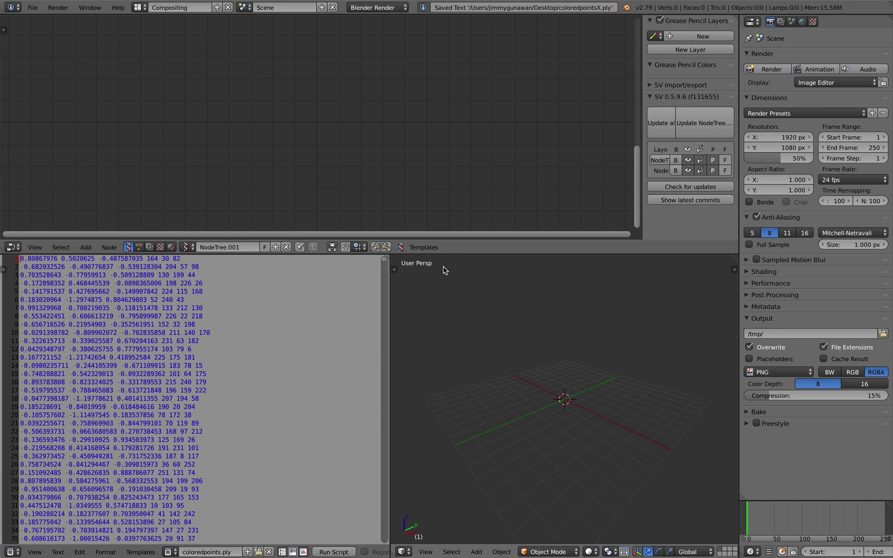
Step: Enlarge the node editor downward and narrow the Text Editor to give the 3D view more width
left_click_drag(444, 254, 443, 282)
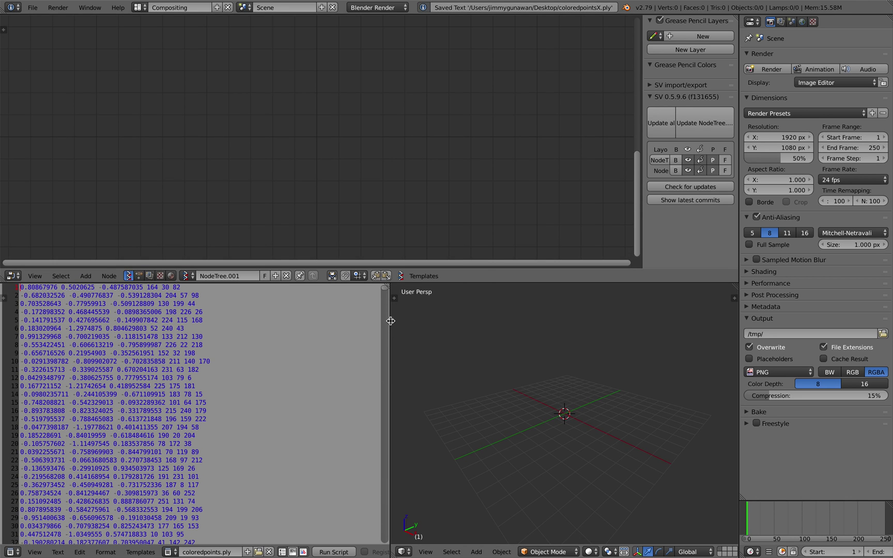
left_click_drag(390, 321, 337, 320)
left_click_drag(136, 362, 162, 459)
left_click(162, 452)
scroll(164, 439, "down", 5)
scroll(163, 439, "up", 5)
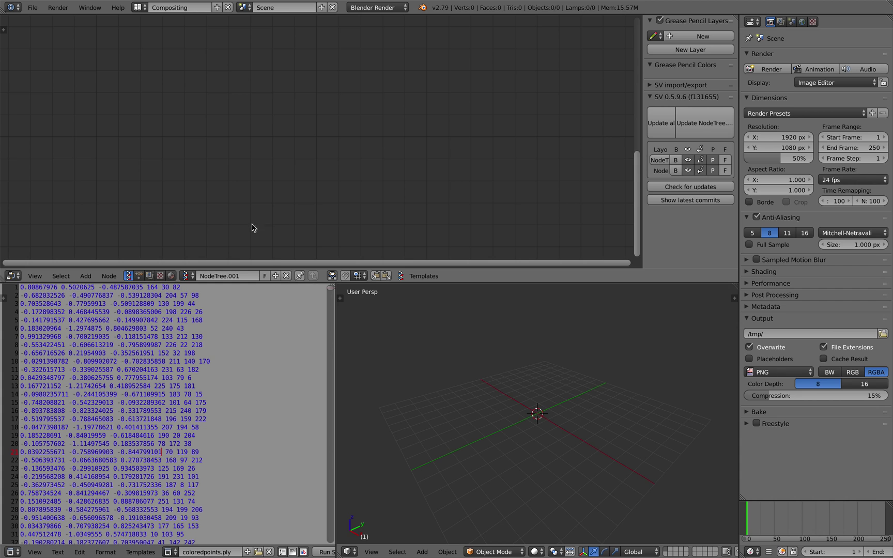
Step: Add a Text in+ node to the Sverchok node tree
key("shift+a")
left_click(235, 115)
type("text o")
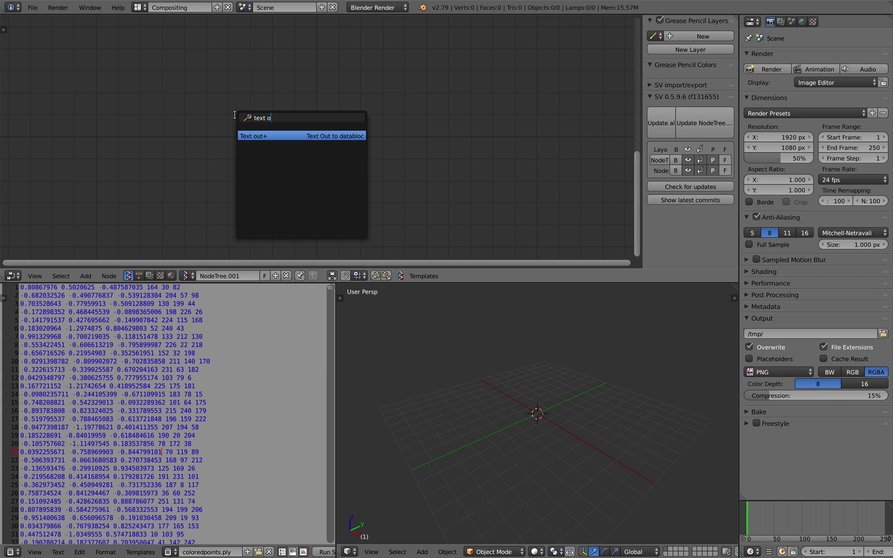
key("BackSpace")
type("i")
left_click(251, 135)
left_click(200, 79)
scroll(190, 116, "down", 2)
middle_click_drag(190, 116, 181, 98)
scroll(181, 105, "up", 1)
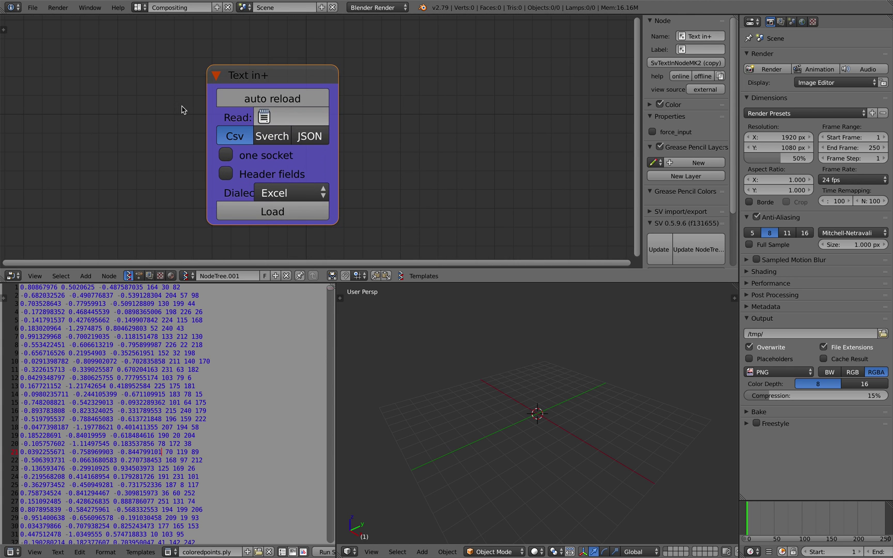
Step: Set the Text in+ node to read coloredpoints.ply, widen the node, and choose the User defined dialect
left_click(288, 114)
left_click(292, 141)
left_click_drag(340, 174, 410, 176)
left_click(364, 193)
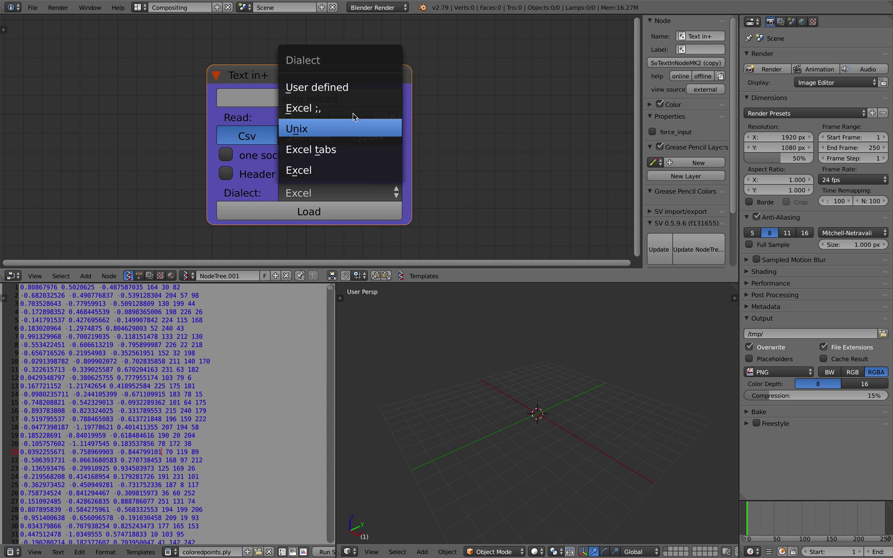
left_click(346, 88)
middle_click_drag(412, 195, 333, 144)
scroll(341, 156, "down", 1)
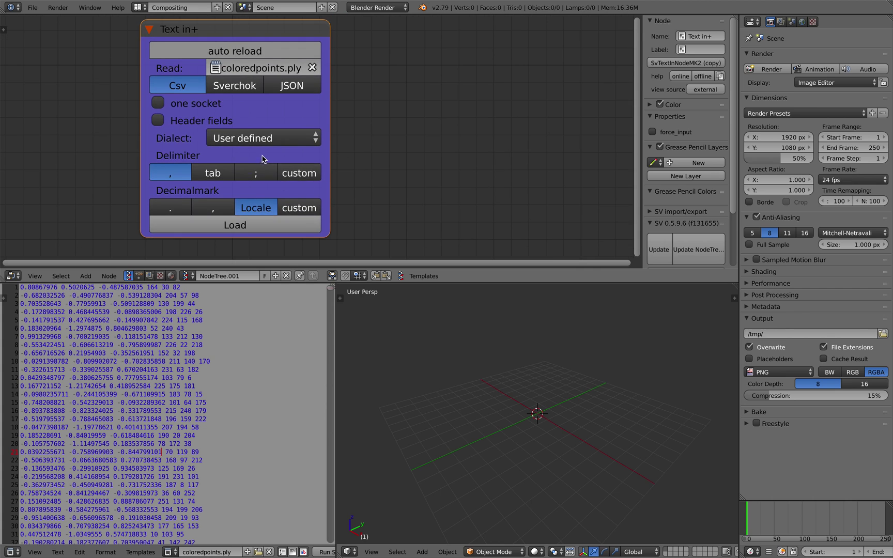
middle_click_drag(275, 154, 314, 152)
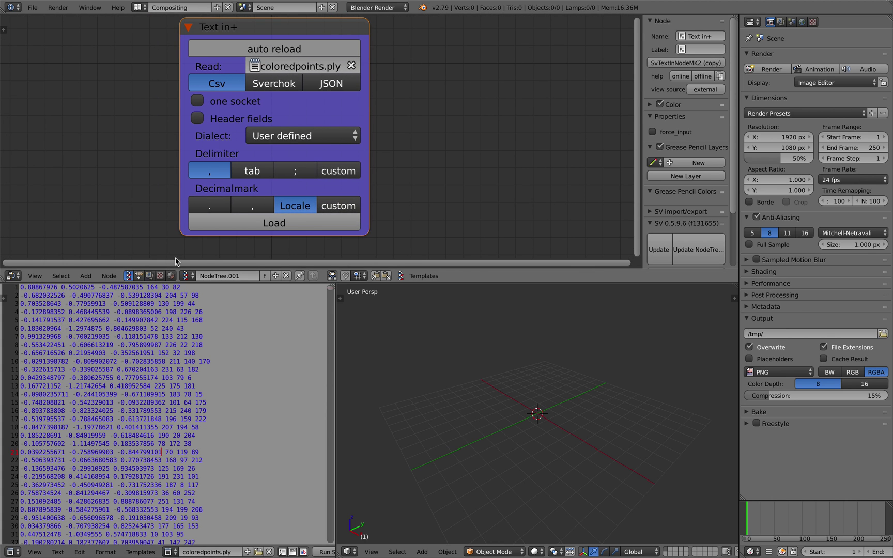
Step: Set the Text in+ delimiter to a custom space character and load the file's columns
left_click(301, 140)
left_click(303, 140)
left_click(331, 171)
left_click(299, 188)
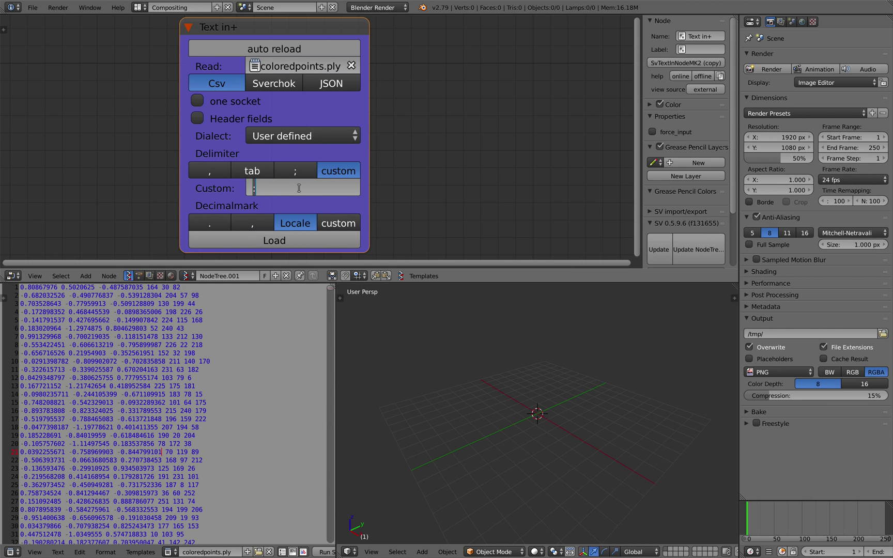
left_click(277, 245)
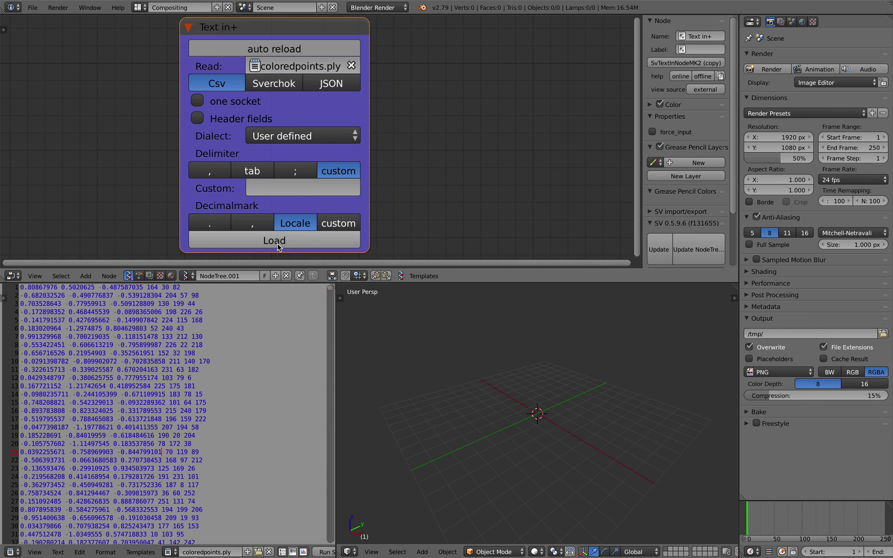
left_click(278, 243)
scroll(383, 181, "down", 6)
middle_click_drag(387, 157, 336, 161)
scroll(341, 155, "up", 4)
scroll(293, 88, "up", 2)
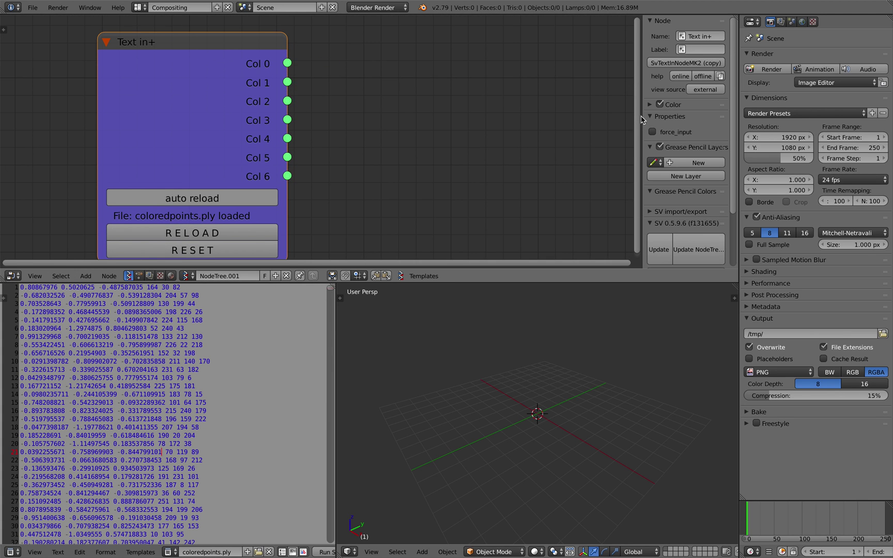
Step: Hide the node editor's properties sidebar to free room beside the Text in+ node
key("n")
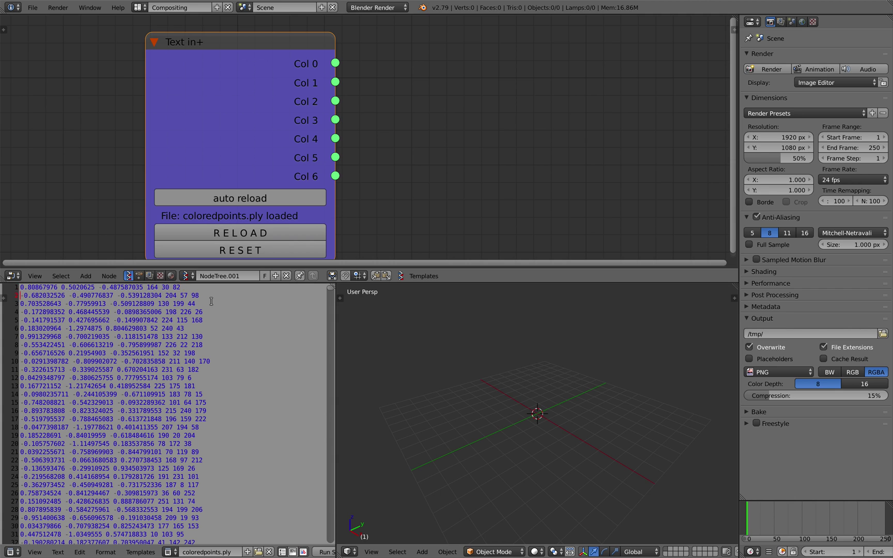
scroll(427, 130, "down", 2)
left_click_drag(343, 166, 374, 163)
middle_click_drag(426, 141, 378, 146)
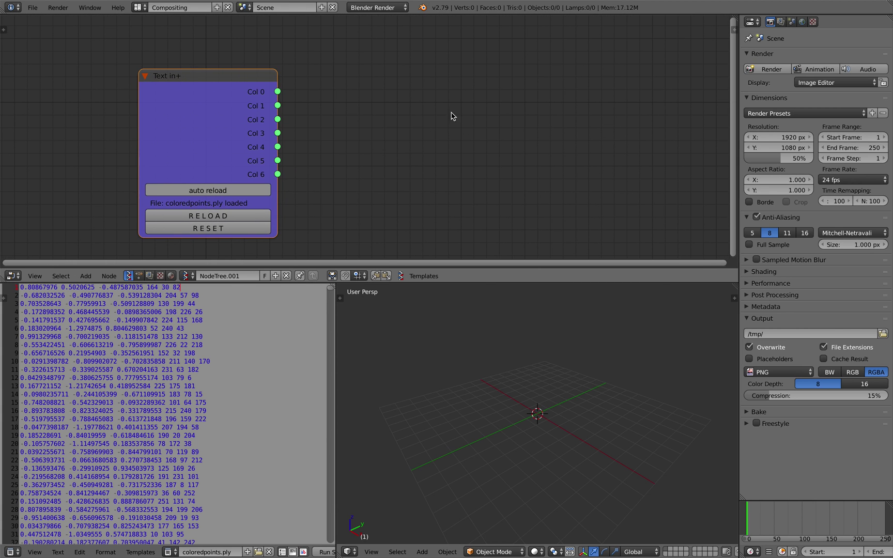
Step: Add a Vector in node beside the Text in+ node
key("shift+a")
left_click(451, 99)
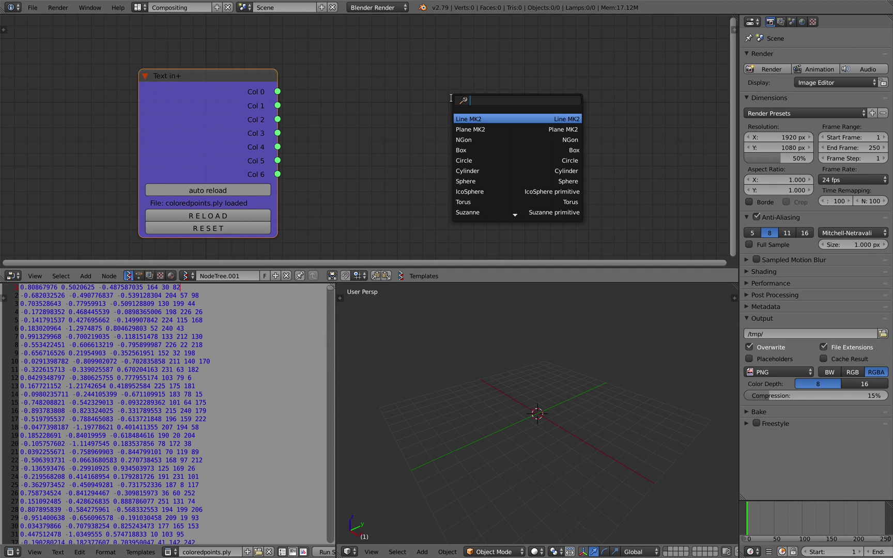
type("vector i")
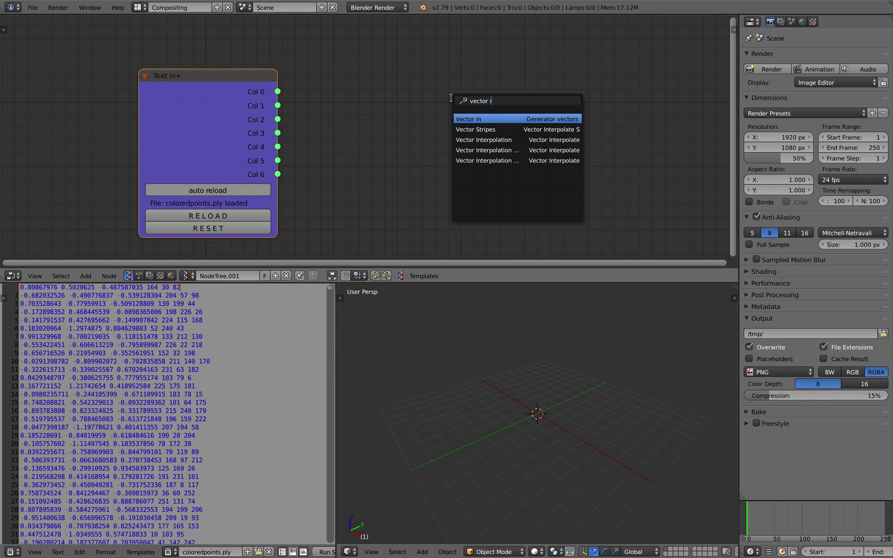
key("Return")
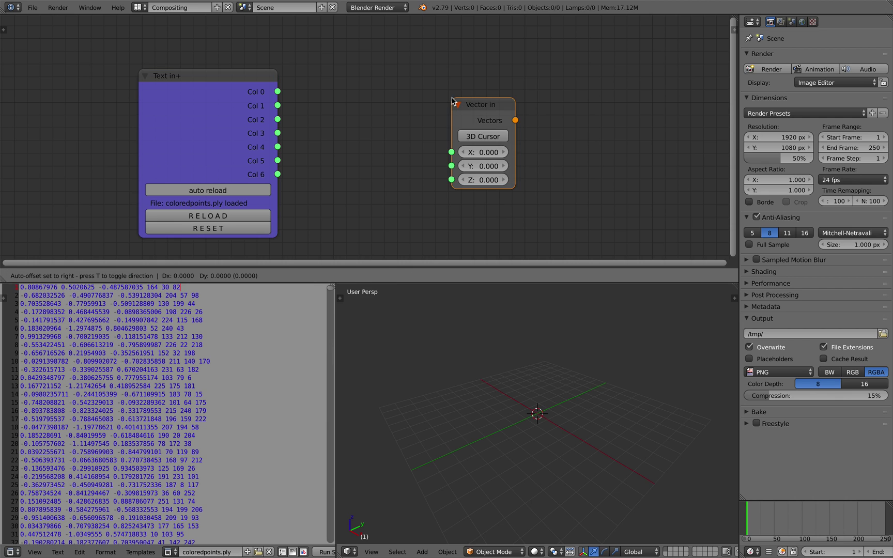
Step: Connect Col 0, Col 1 and Col 2 to the Vector in node's X, Y and Z, and save over the blend file
left_click_drag(279, 92, 356, 126)
left_click_drag(277, 119, 356, 139)
left_click_drag(393, 97, 364, 82)
key("ctrl+s")
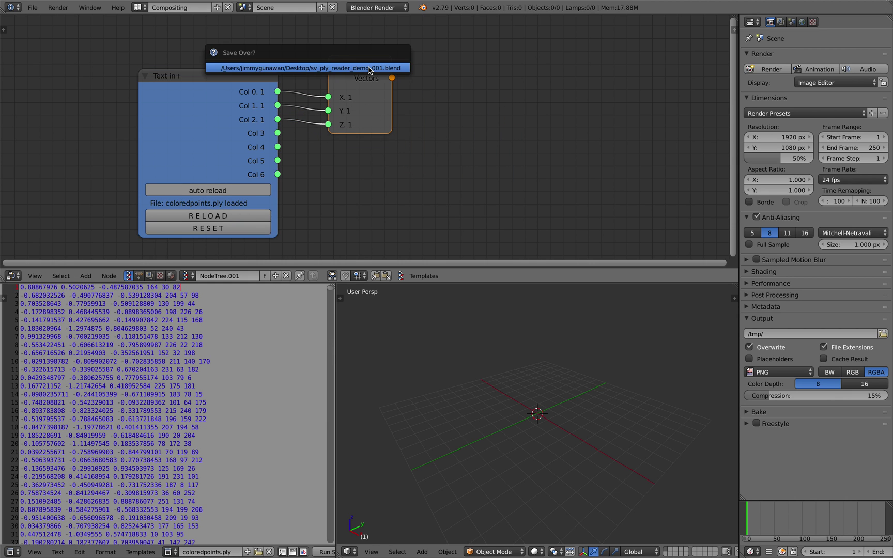
left_click(369, 70)
Step: Add a Color in MK1 node below and beside the Vector in node
middle_click_drag(446, 118, 444, 115)
key("alt+space")
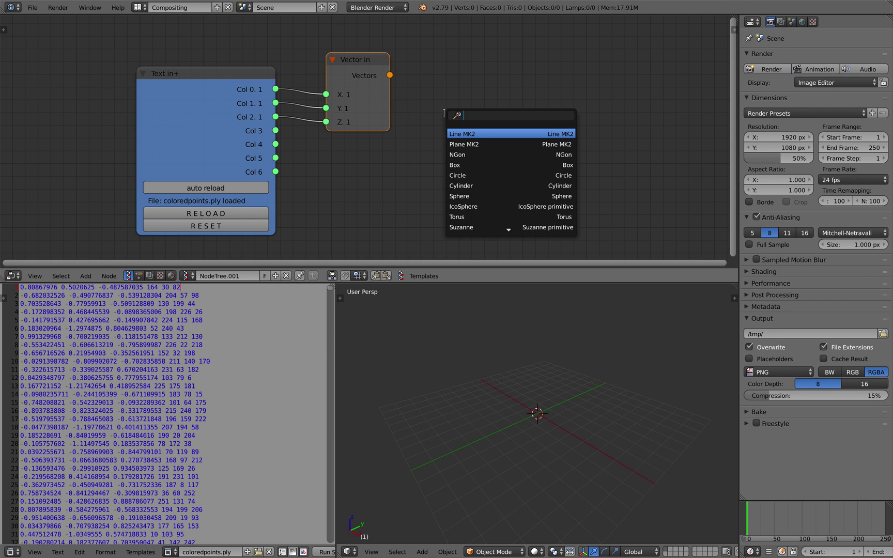
type("color i")
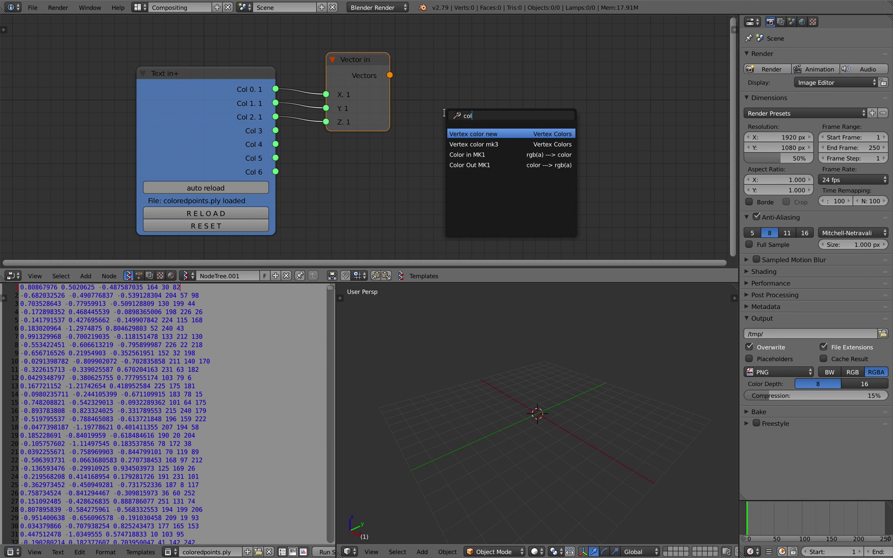
key("Return")
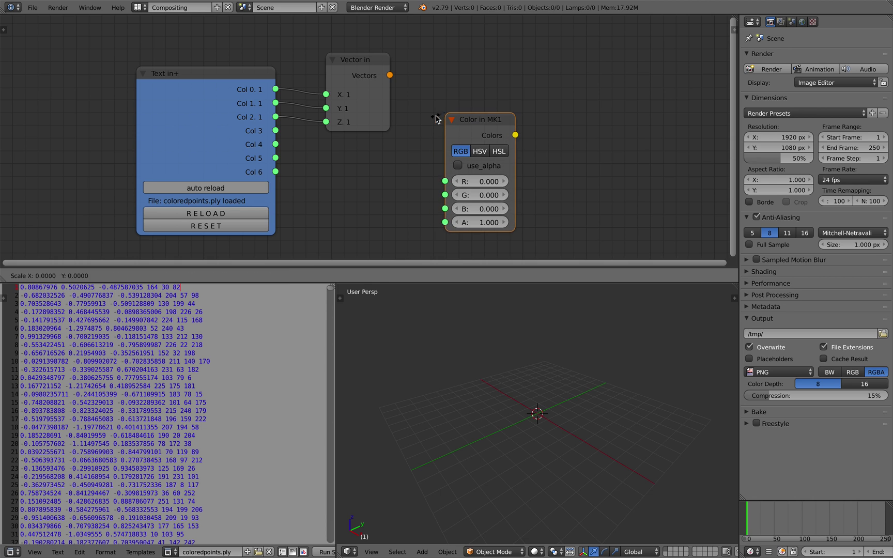
left_click(442, 119)
Step: Connect Col 3, Col 4 and Col 5 to the Color in MK1 node's R, G and B, and save over the blend file
left_click_drag(275, 131, 278, 135)
left_click_drag(452, 183, 449, 183)
left_click_drag(447, 196, 275, 158)
middle_click_drag(424, 107, 353, 133)
key("ctrl+s")
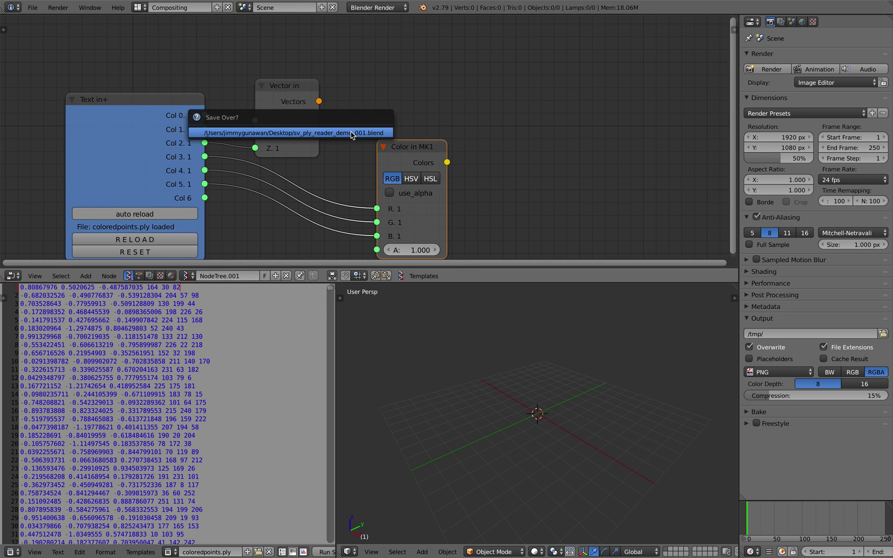
left_click(353, 133)
Step: Add a Stethoscope MK2 node and connect Col 3 to it to inspect the raw colour values
key("alt+space")
type("ste")
left_click(477, 113)
left_click(479, 114)
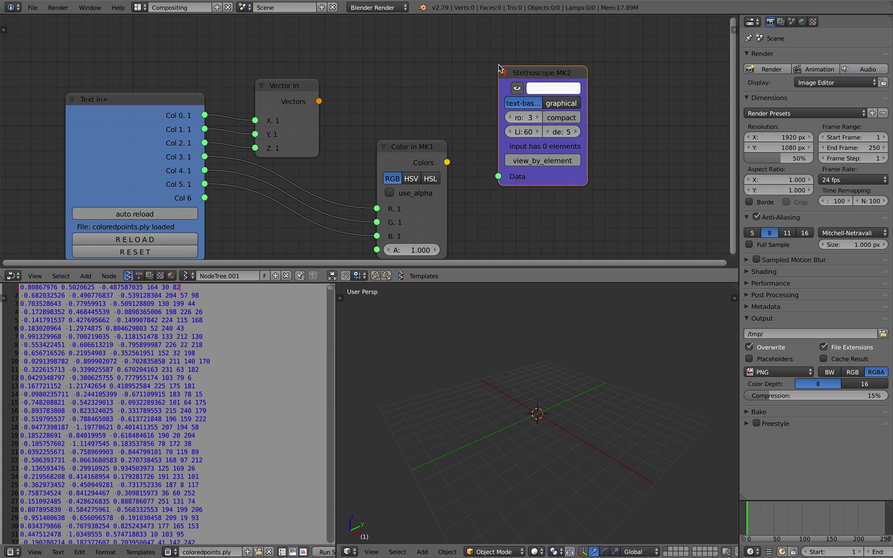
left_click_drag(206, 157, 498, 176)
middle_click_drag(454, 129, 320, 140)
scroll(302, 137, "up", 4)
middle_click_drag(272, 135, 371, 151)
scroll(351, 145, "up", 3)
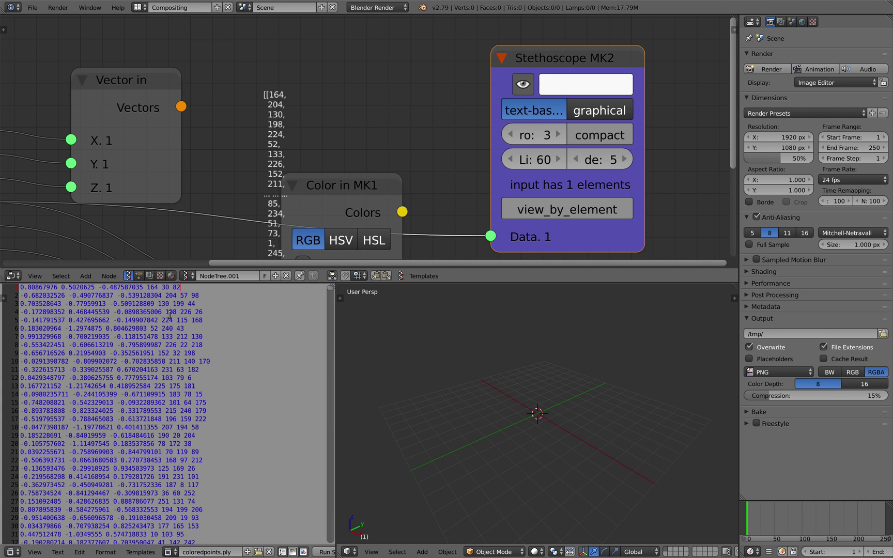
Step: Move the Color in MK1 node clear of the Stethoscope readout and save over the blend file
scroll(312, 112, "down", 3)
middle_click_drag(326, 114, 374, 90)
left_click_drag(394, 152, 406, 180)
middle_click_drag(379, 146, 436, 136)
scroll(424, 153, "down", 3)
left_click_drag(433, 154, 524, 197)
left_click_drag(587, 157, 486, 147)
key("ctrl+s")
left_click(511, 147)
Step: Shift the Stethoscope MK2 and Color in MK1 nodes farther from the Text in+ node and save again
left_click_drag(525, 192, 559, 186)
scroll(498, 165, "up", 2)
left_click_drag(499, 153, 521, 156)
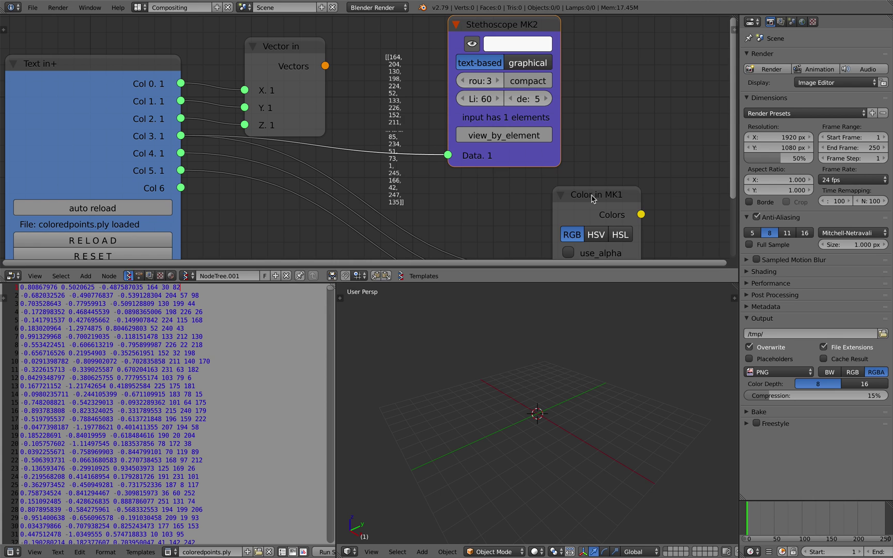
left_click_drag(591, 196, 614, 194)
key("ctrl+s")
left_click(614, 199)
left_click_drag(520, 157, 554, 142)
left_click_drag(490, 146, 497, 155)
scroll(498, 155, "down", 1)
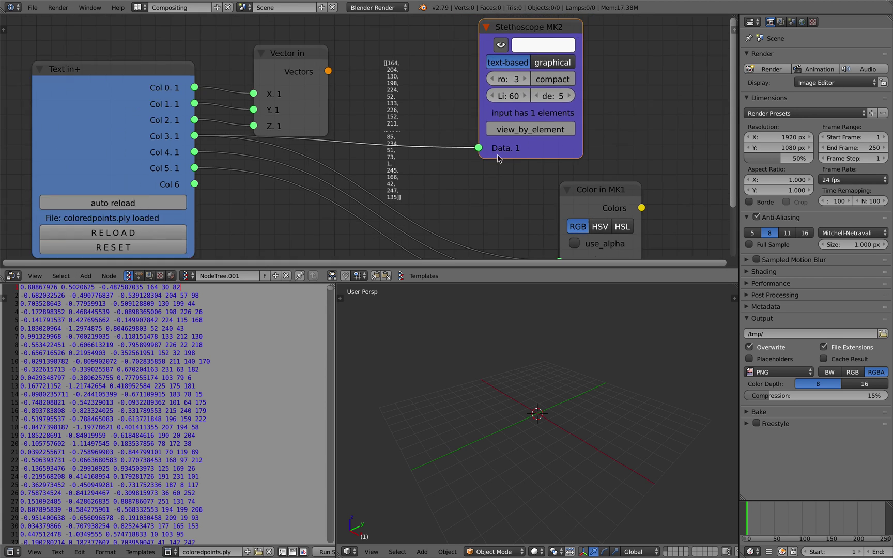
Step: Insert a Math node between Col 3 and the R input, set to Divide with y at 255
scroll(499, 158, "down", 1)
key("space")
type("math")
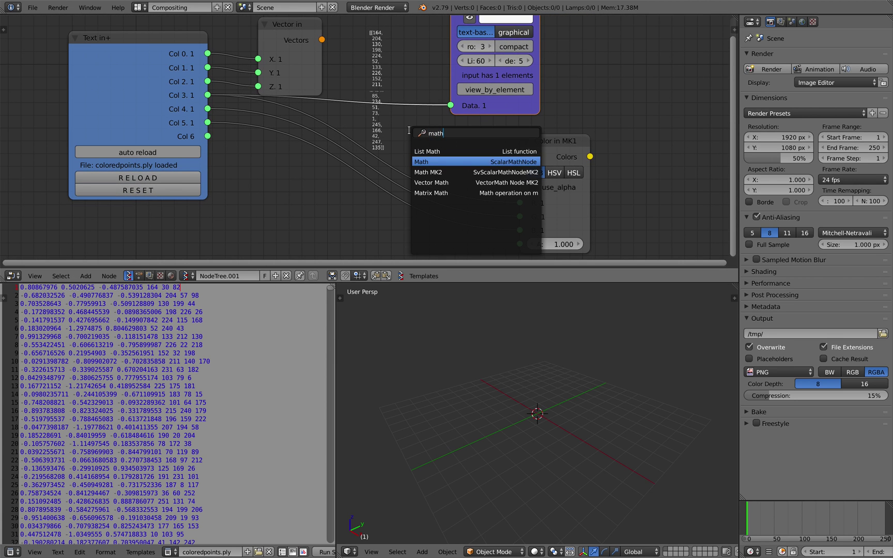
key("Return")
left_click(415, 138)
left_click(415, 136)
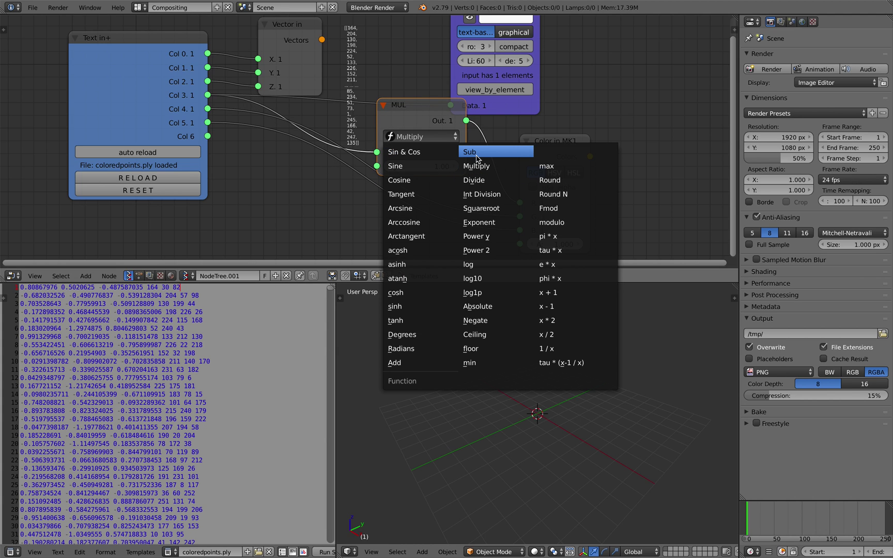
left_click(474, 179)
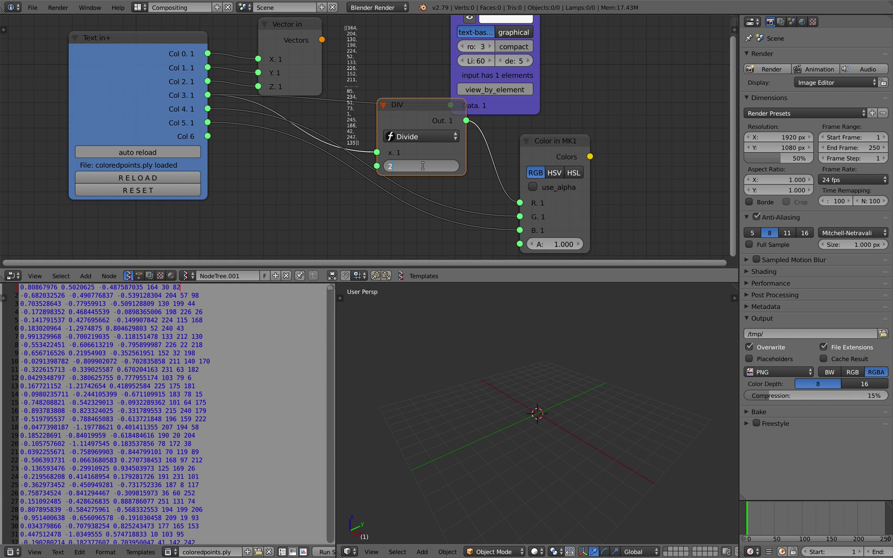
key("Return")
Step: Duplicate the Divide node twice and insert the copies into the Col 4 to G and Col 5 to B links
key("shift+d")
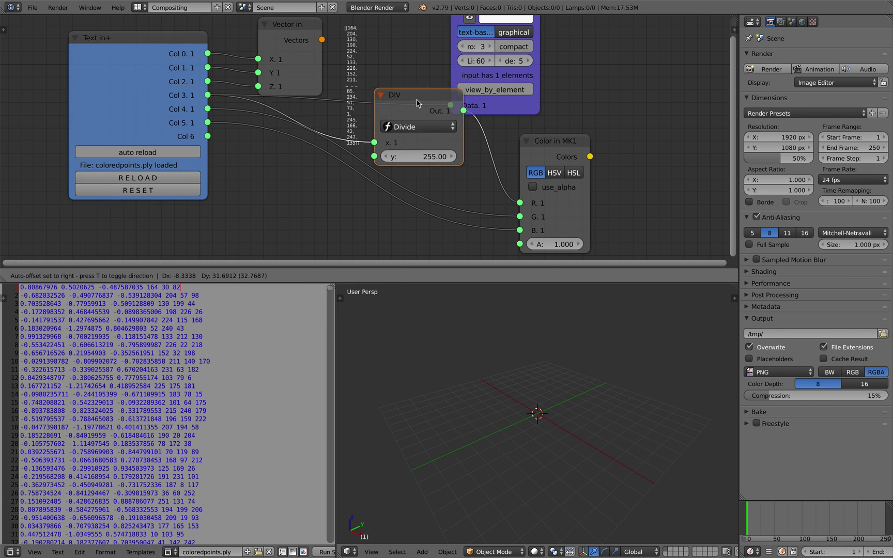
left_click(466, 178)
left_click_drag(416, 173, 346, 173)
key("shift+d")
left_click(445, 226)
scroll(421, 217, "down", 2)
middle_click_drag(423, 211, 421, 194)
left_click_drag(422, 195, 364, 166)
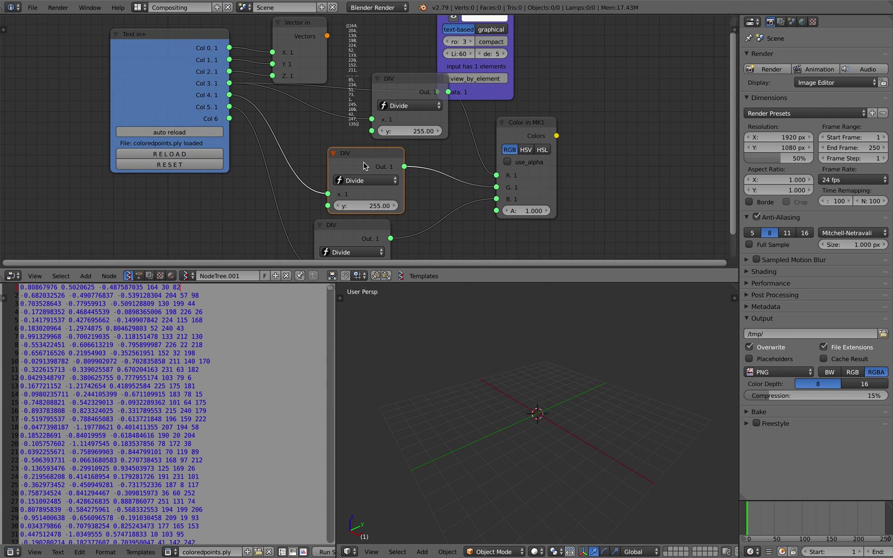
Step: Move the Divide nodes and Color in MK1 closer together, and pull the Stethoscope MK2 node away from them
left_click_drag(412, 79, 356, 110)
middle_click_drag(375, 188, 247, 187)
left_click_drag(407, 124, 339, 130)
left_click_drag(352, 98, 432, 108)
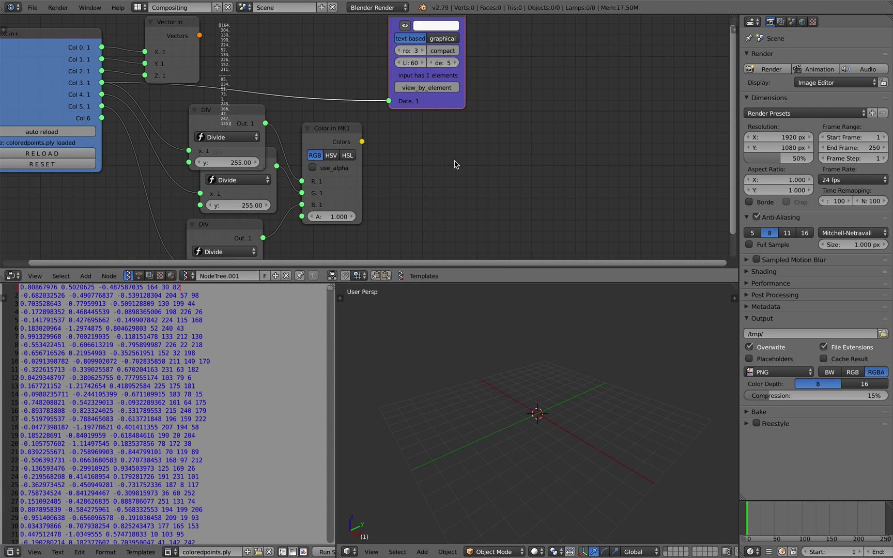
Step: Move the Vector in node farther from the Text in+ node, above the Color in MK1 node
scroll(456, 163, "down", 1)
middle_click_drag(456, 163, 456, 179)
middle_click_drag(557, 404, 566, 405)
middle_click_drag(193, 69, 235, 90)
left_click_drag(232, 75, 478, 74)
Step: Save over the blend file and delete the Stethoscope MK2 node
key("ctrl+s")
left_click(384, 77)
key("ctrl+s")
left_click(477, 75)
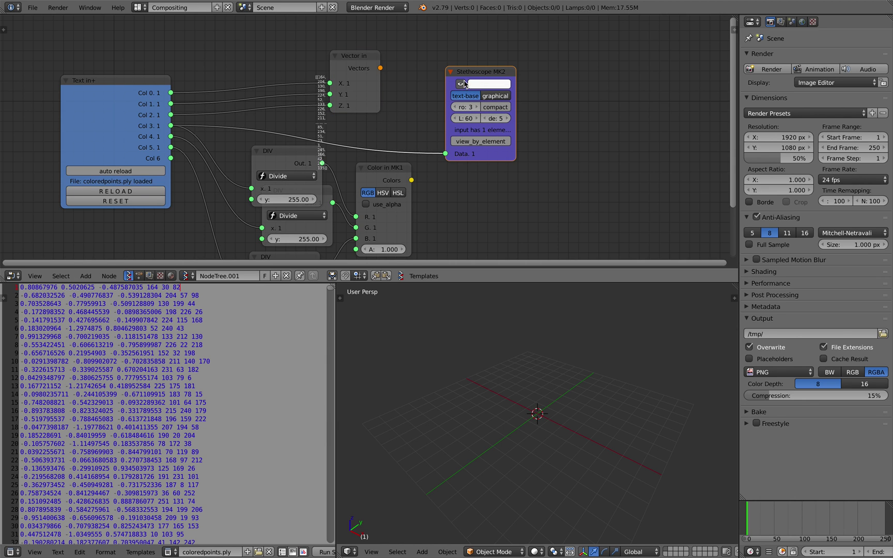
key("x")
scroll(484, 91, "up", 1)
Step: Add a Matrix in node to the right of the Vector in node and save over the blend file
key("shift+a")
left_click(482, 89)
left_click_drag(386, 54, 470, 85)
scroll(516, 91, "down", 1)
key("space")
type("matrix i")
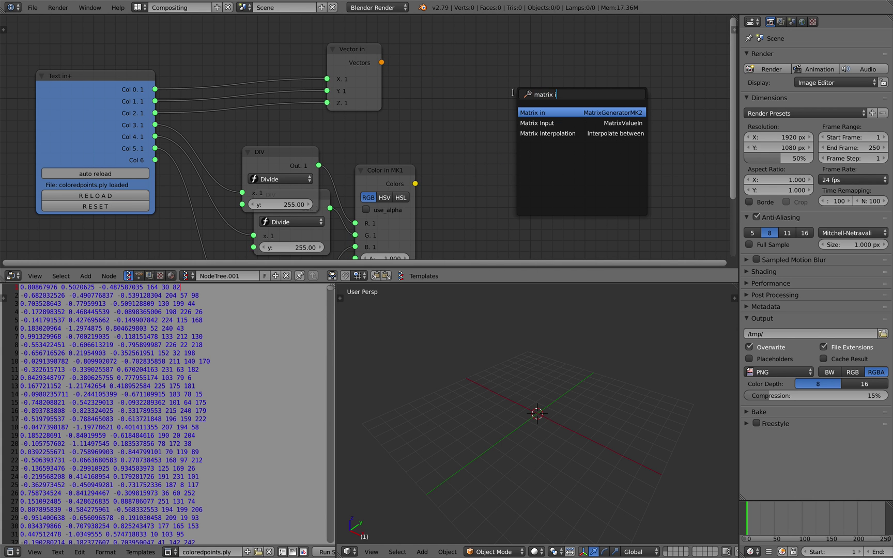
key("Return")
left_click(567, 117)
key("ctrl+s")
left_click(567, 117)
left_click_drag(620, 123, 547, 95)
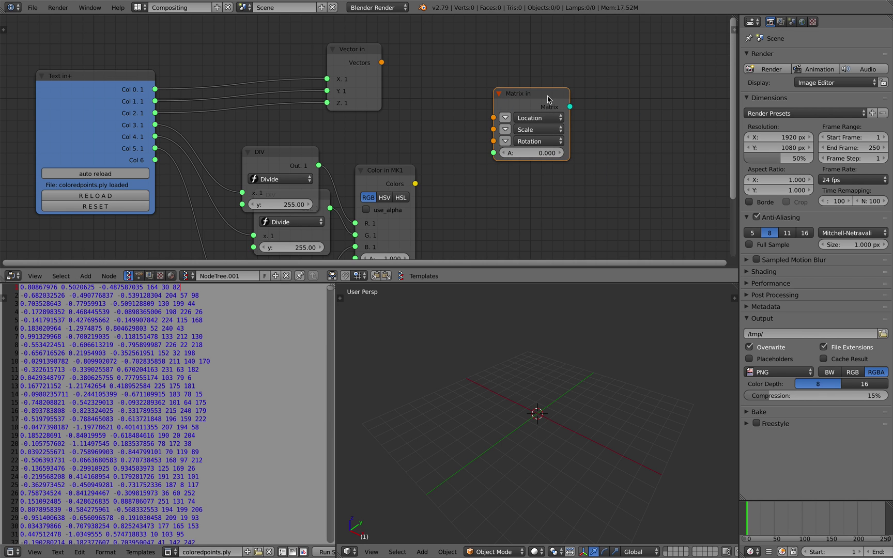
Step: Add a Viewer Draw node to the right of the Matrix in node
middle_click_drag(631, 65, 567, 79)
key("alt+space")
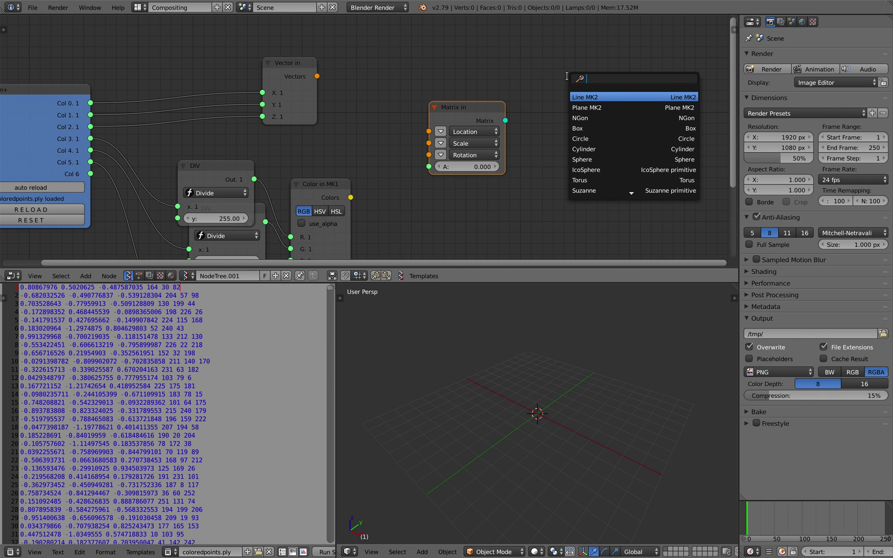
type("bme")
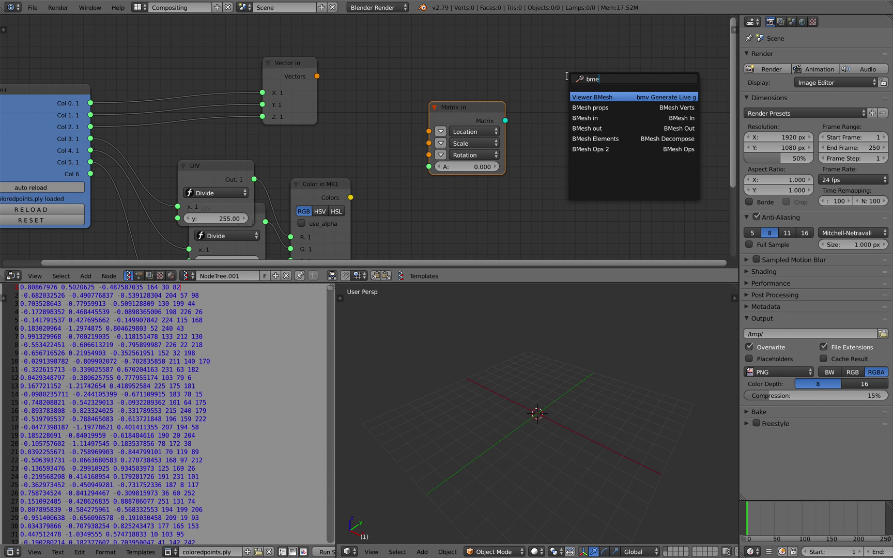
type("viewer")
key("Return")
left_click(567, 75)
left_click(567, 78)
Step: Link Vector in's Vectors to Matrix in's Location, and Matrix in's Matrix output to Viewer Draw's matrix input
left_click_drag(318, 77, 428, 131)
left_click_drag(482, 115, 544, 174)
scroll(574, 441, "up", 9)
scroll(623, 421, "down", 6)
middle_click_drag(574, 440, 551, 401)
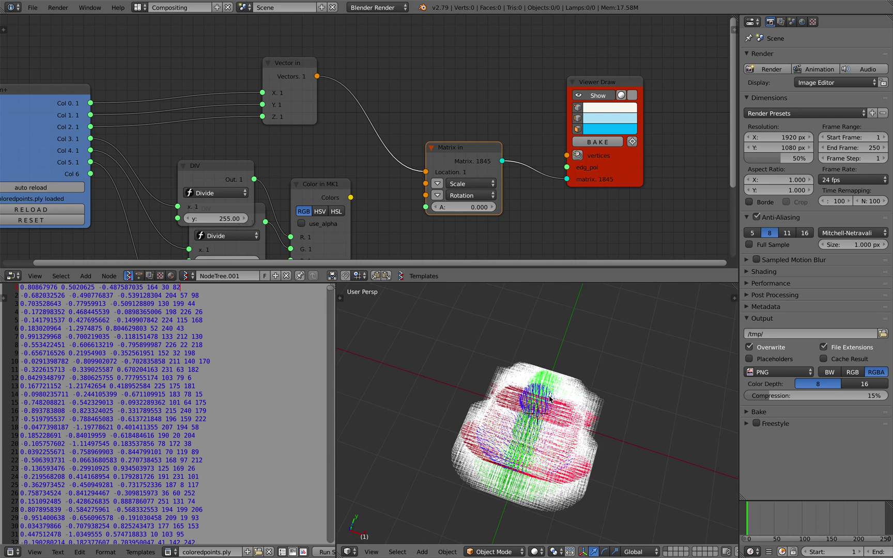
Step: Expand the Scale values on the Matrix in node and save over the blend file
left_click(437, 184)
left_click_drag(466, 185, 466, 205)
key("Escape")
key("ctrl+s")
mouse_move(547, 414)
middle_mouse_down()
mouse_move(565, 381)
mouse_move(500, 387)
mouse_move(548, 424)
middle_mouse_up()
left_click(564, 381)
key("ctrl+s")
left_click(548, 424)
Step: Add a Box node and link its Vers and Pols outputs to Viewer Draw's vertices and edg_pol inputs
middle_click_drag(470, 109, 467, 169)
key("alt+space")
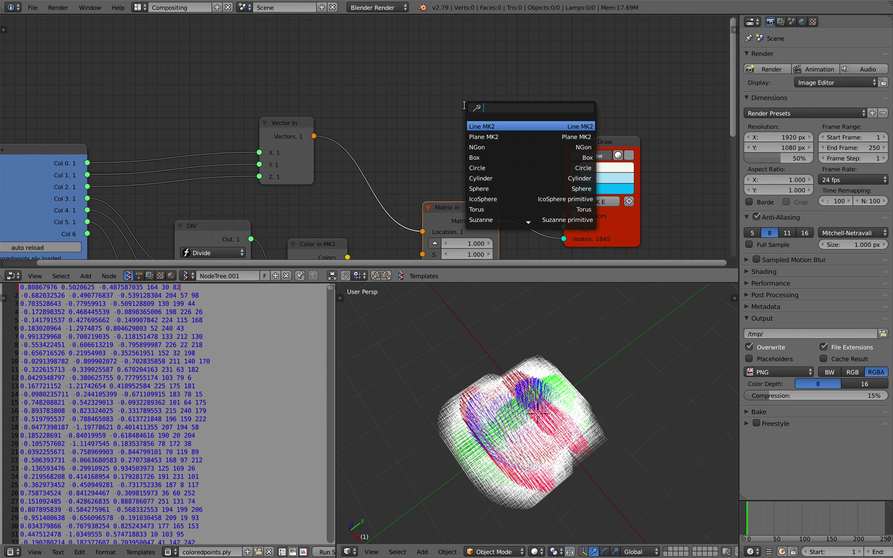
type("box")
key("Return")
left_click(424, 83)
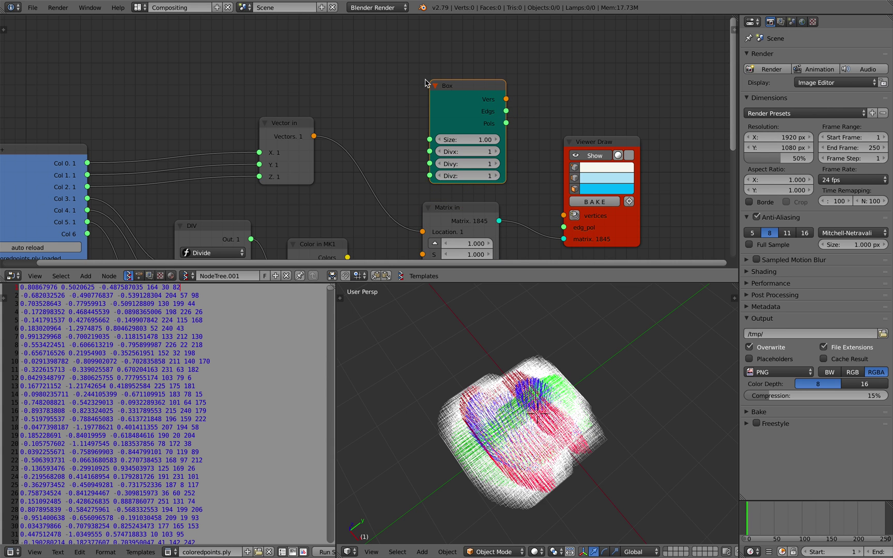
mouse_move(506, 99)
left_mouse_down()
mouse_move(564, 215)
mouse_move(522, 130)
mouse_move(506, 123)
left_mouse_up()
middle_click_drag(594, 380, 625, 382)
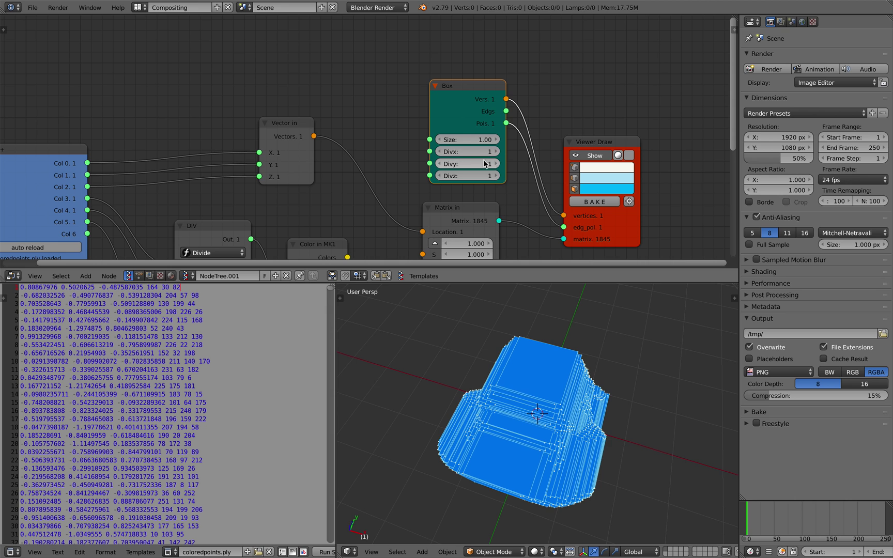
Step: Set the Box node's Size to 0.01
left_click(471, 137)
key("Return")
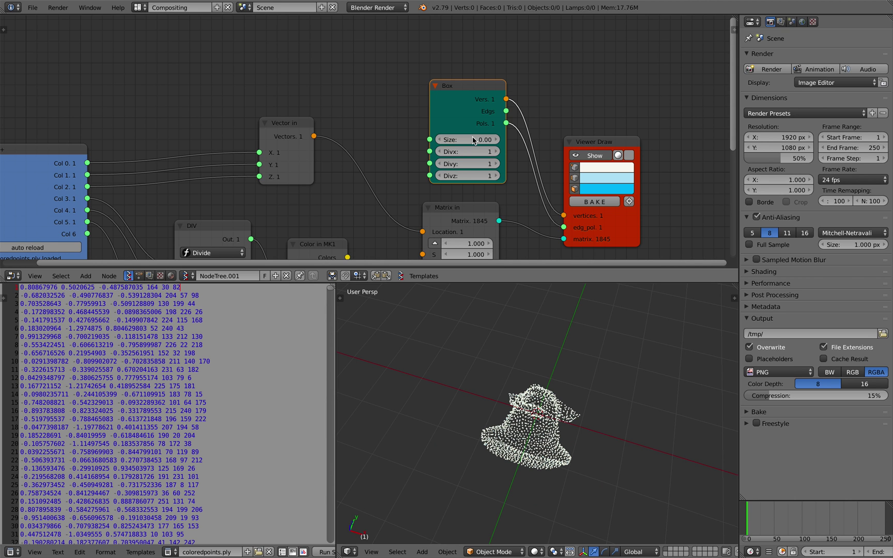
scroll(589, 442, "up", 4)
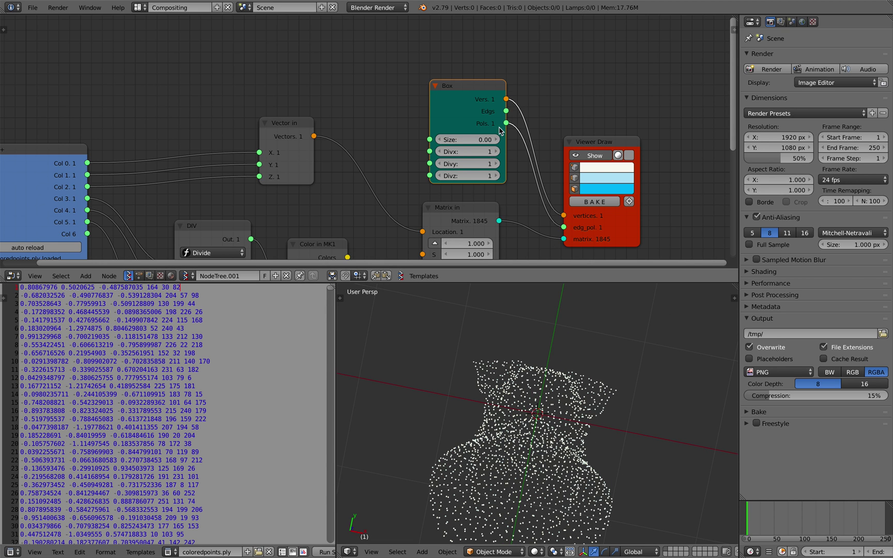
key("Return")
middle_click_drag(547, 392, 575, 341)
middle_click_drag(574, 380, 502, 412)
scroll(524, 353, "up", 5)
scroll(538, 434, "down", 6)
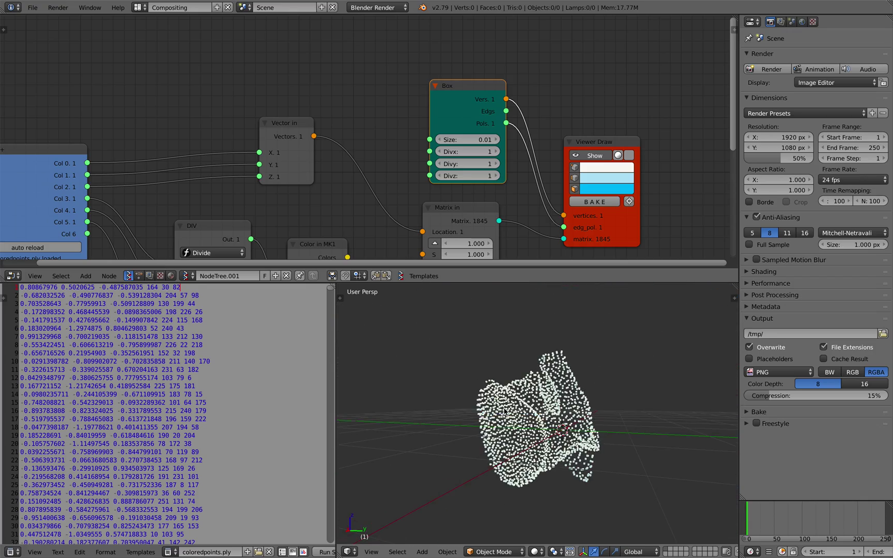
Step: Switch to Houdini to examine the orientation of the coloured pig-head points, and return to Blender
key("ctrl+Left")
key("ctrl+Up")
left_click(11, 437)
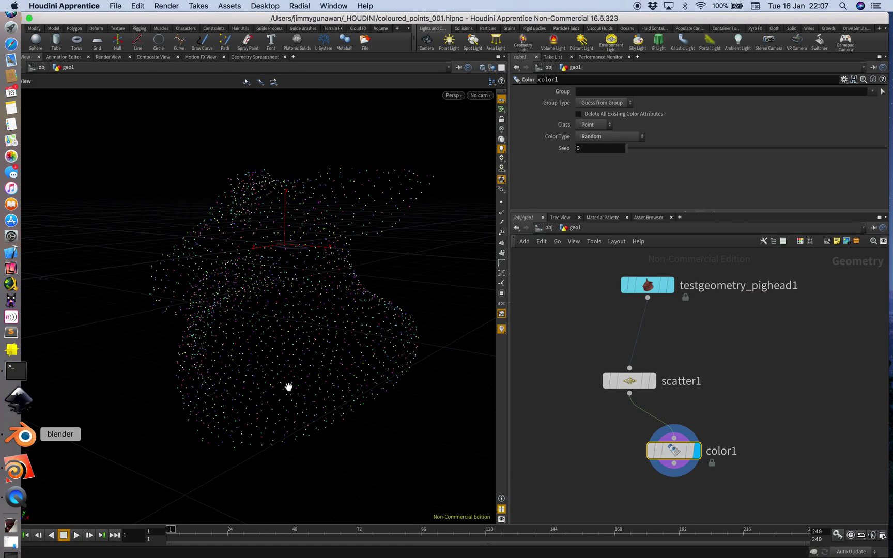
left_click_drag(47, 506, 249, 426)
left_click_drag(269, 19, 312, 18)
mouse_move(137, 481)
left_mouse_down()
mouse_move(114, 482)
mouse_move(153, 424)
mouse_move(190, 466)
mouse_move(104, 472)
mouse_move(169, 479)
mouse_move(133, 498)
left_mouse_up()
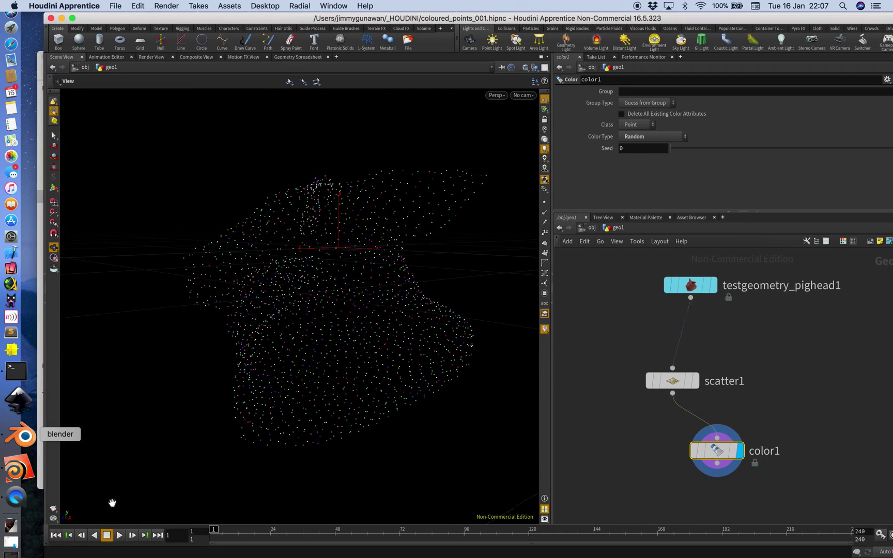
left_click(23, 435)
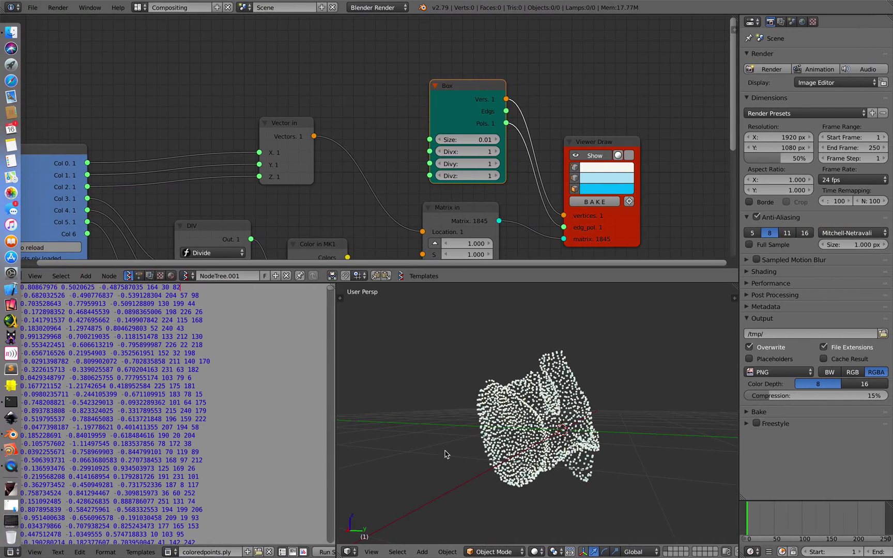
Step: Move the Viewer Draw node farther from the Box and Matrix in nodes
middle_click_drag(443, 460, 487, 441)
middle_click_drag(571, 133, 501, 150)
left_click_drag(523, 161, 604, 145)
middle_click_drag(582, 151, 502, 116)
left_click_drag(547, 195, 593, 186)
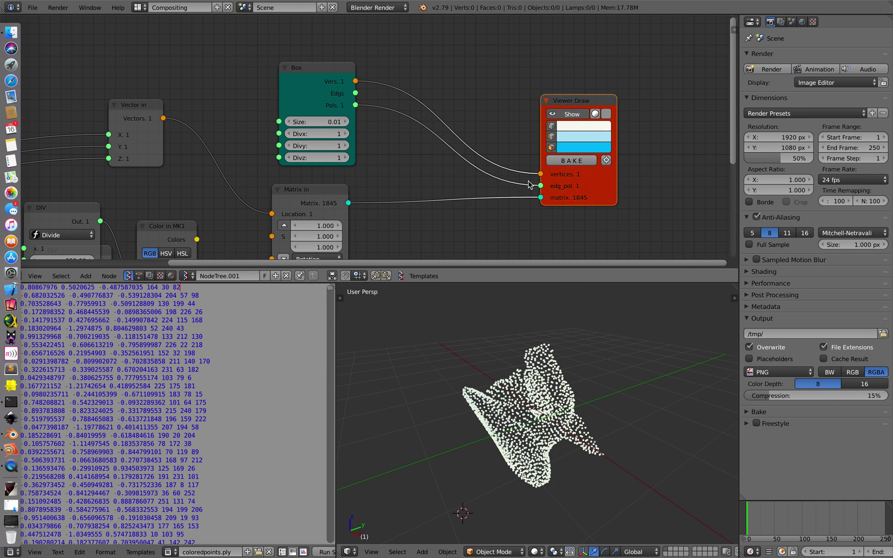
Step: Expand the Rotation values on the Matrix in node, try an angle of 90, and reset it to 0
middle_click_drag(503, 175, 500, 101)
left_click_drag(303, 127, 337, 133)
middle_click_drag(449, 447, 344, 239)
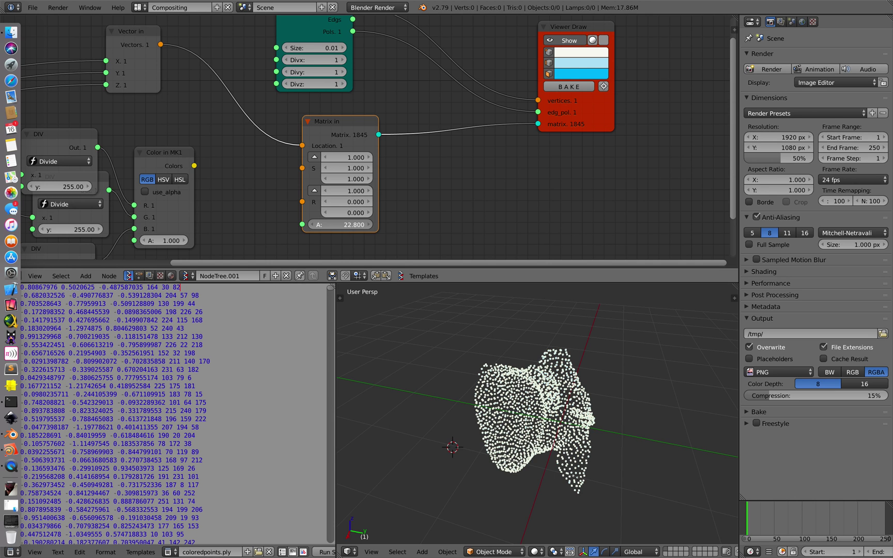
key("Return")
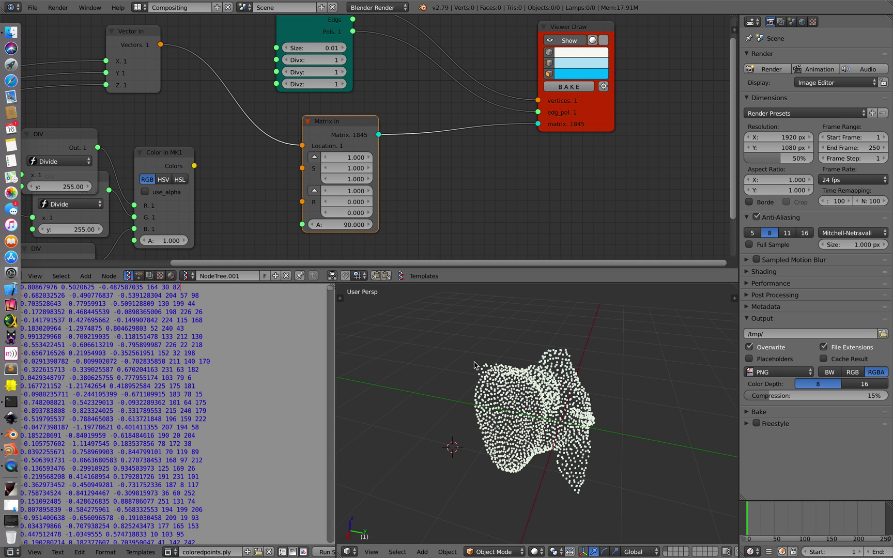
middle_click_drag(468, 353, 486, 362)
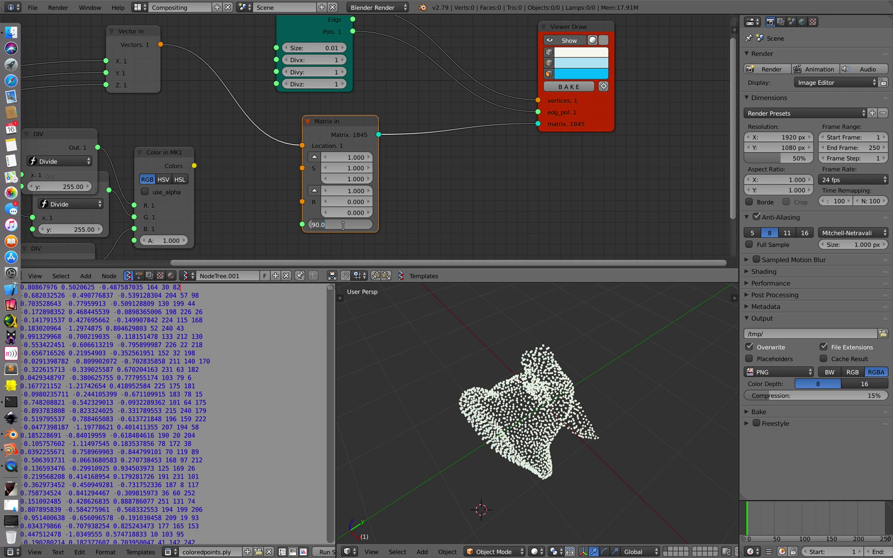
Step: Adjust the positions of the Matrix in, Viewer Draw and Box nodes to open space between them
left_click_drag(358, 121, 360, 136)
left_click_drag(553, 115, 574, 95)
middle_click_drag(546, 137, 534, 186)
left_click_drag(303, 57, 313, 54)
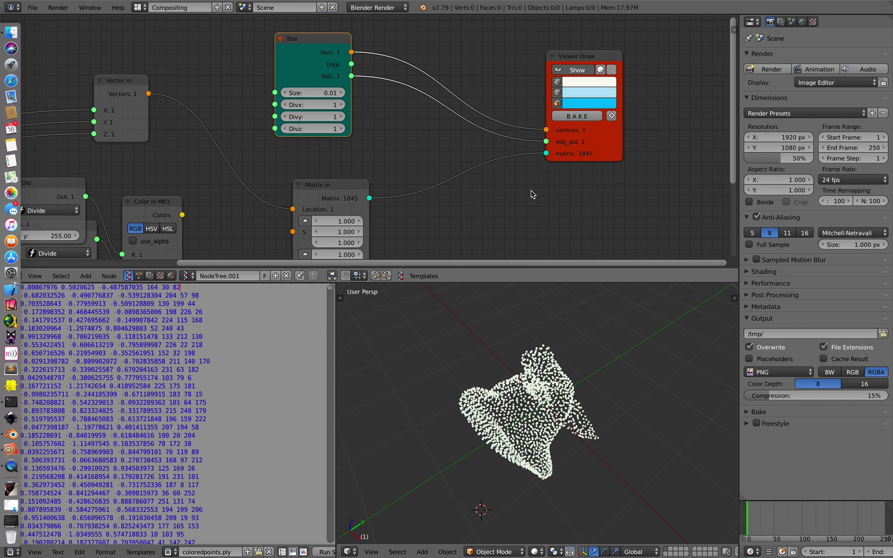
Step: Insert a Matrix Deform node between Matrix in and Viewer Draw, and feed its Rotation from a new Vector in node
key("alt+space")
type("matrix de")
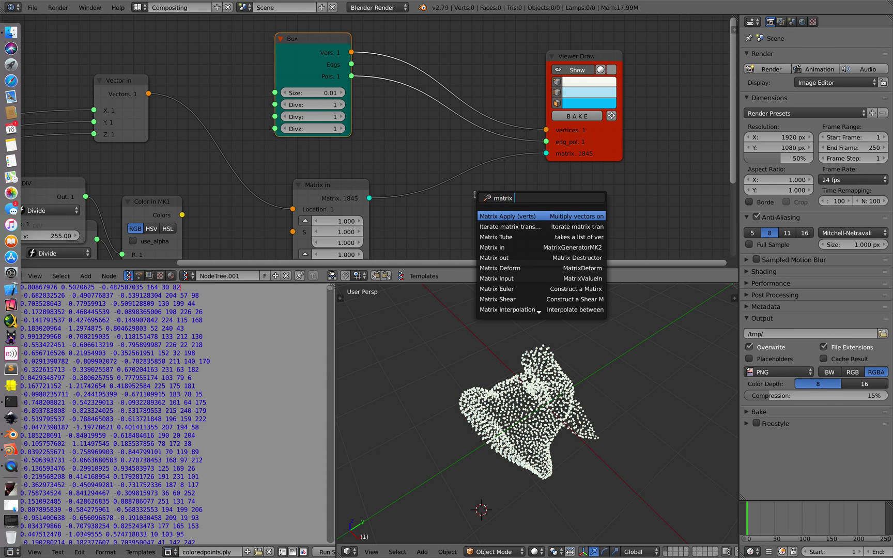
key("Return")
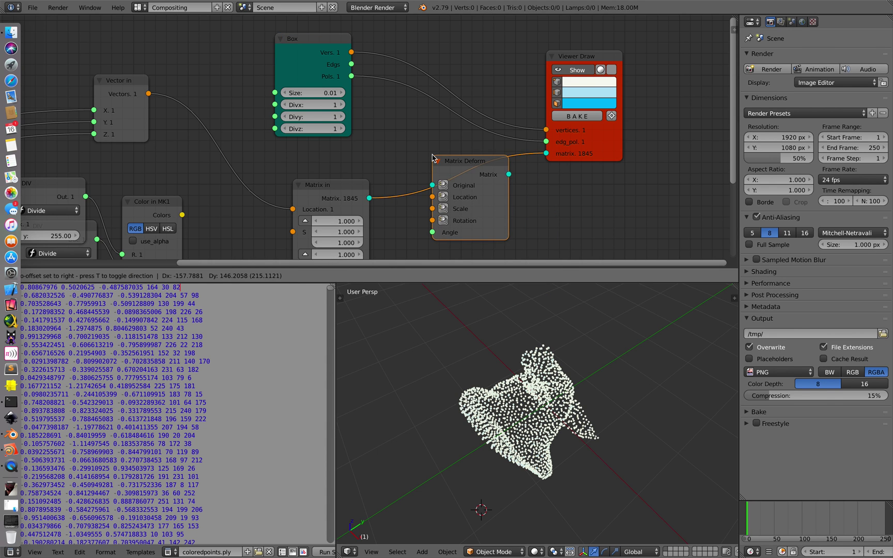
left_click(462, 173)
middle_click_drag(462, 174, 461, 135)
left_click(436, 181)
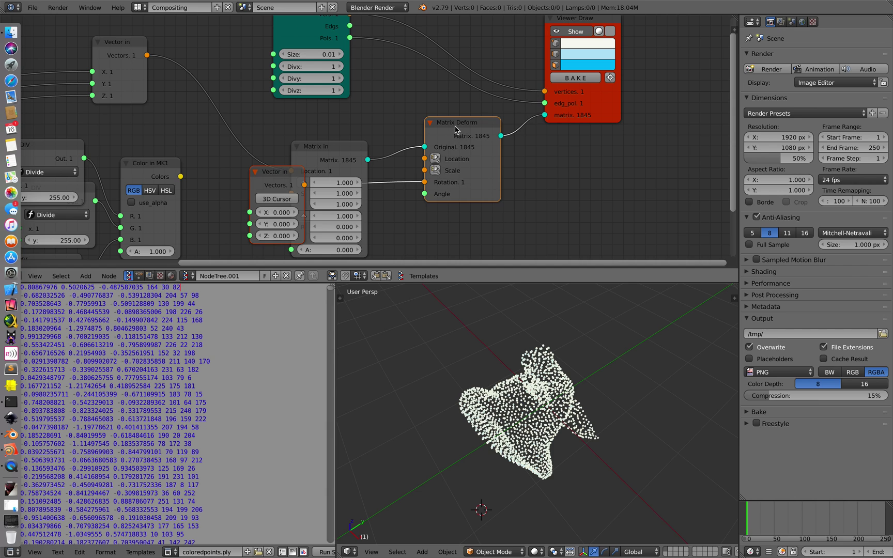
Step: Spread out the Matrix Deform and Viewer Draw nodes, and place the new Vector in node between Matrix in and Matrix Deform
left_click_drag(456, 129, 495, 152)
left_click_drag(284, 171, 428, 188)
left_click_drag(495, 195, 502, 183)
left_click_drag(598, 118, 637, 102)
middle_click_drag(636, 103, 629, 75)
left_click_drag(414, 169, 408, 165)
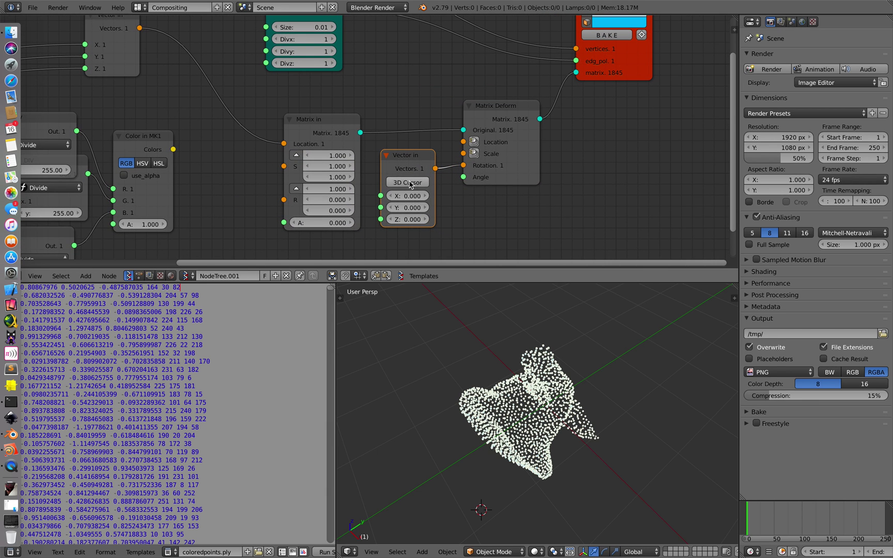
left_click_drag(479, 182, 515, 176)
Step: Add a Float node of 90 to Matrix Deform's Angle, and set the rotation vector's X to 1
key("shift+a")
left_click(499, 194)
type("float")
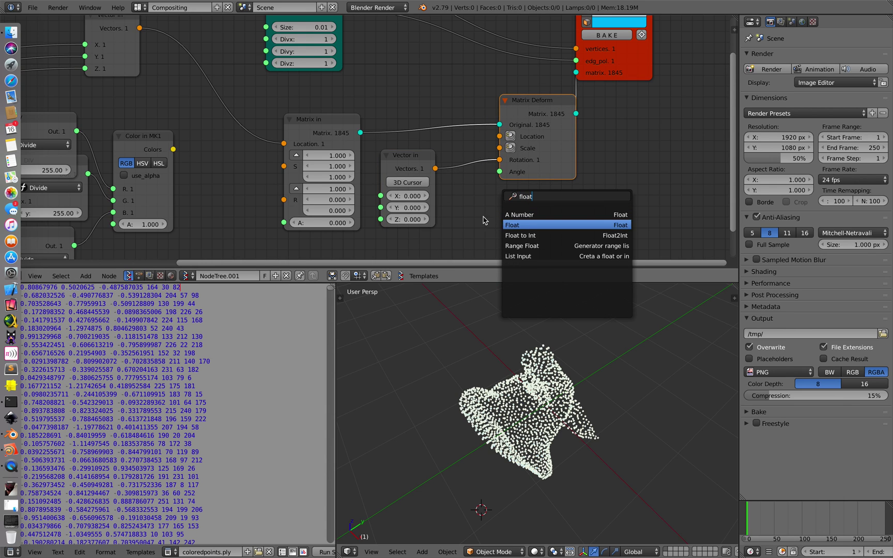
key("Return")
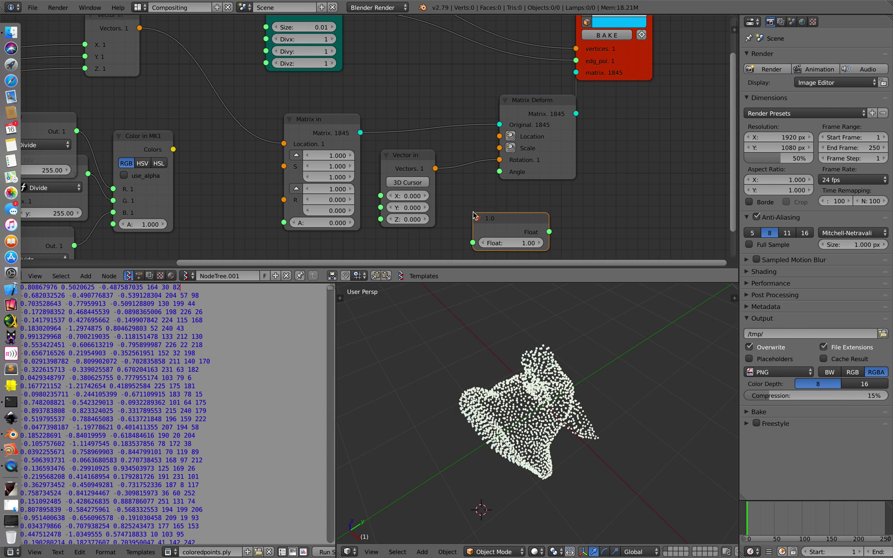
left_click_drag(499, 173, 500, 172)
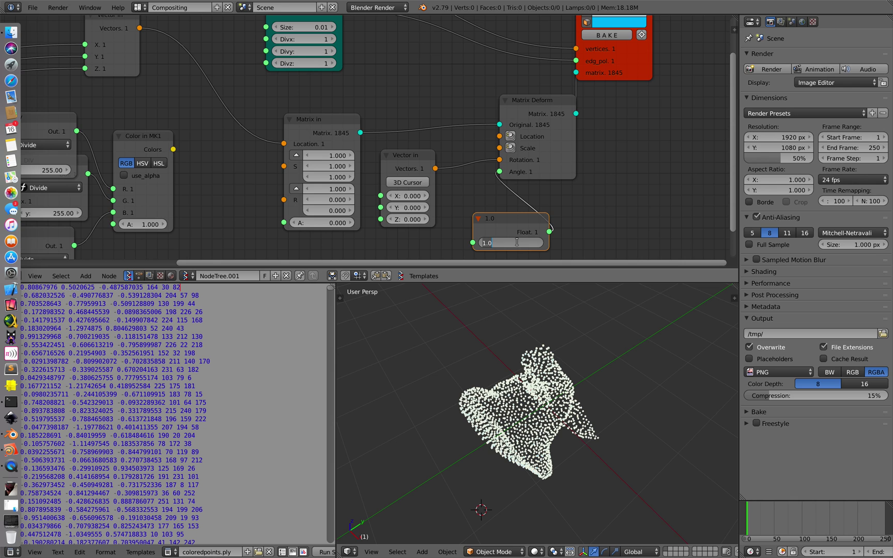
key("Return")
key("ctrl+s")
middle_click_drag(538, 403, 486, 396)
left_click(503, 397)
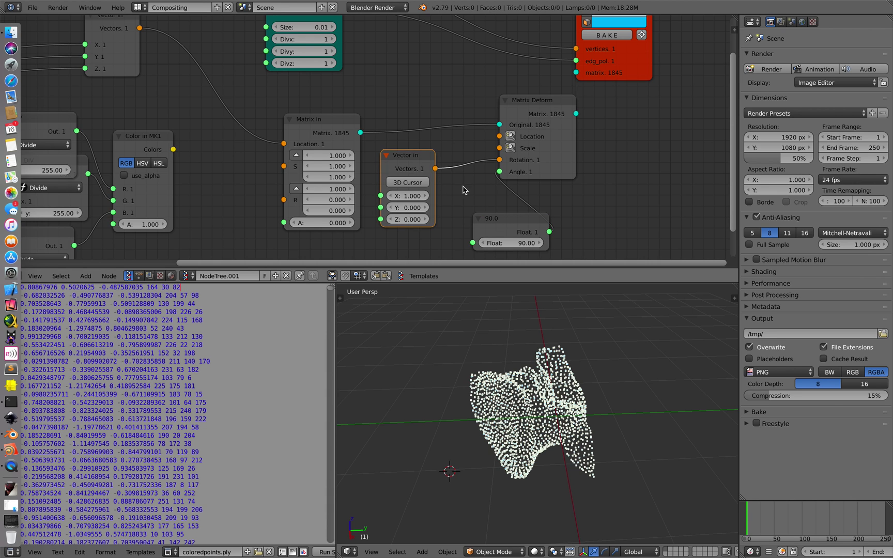
Step: Delete the rotation Vector in, Float and Matrix Deform nodes, and relink Matrix in directly to Viewer Draw's matrix input
key("x")
left_click(507, 219)
key("x")
left_click(519, 105)
key("x")
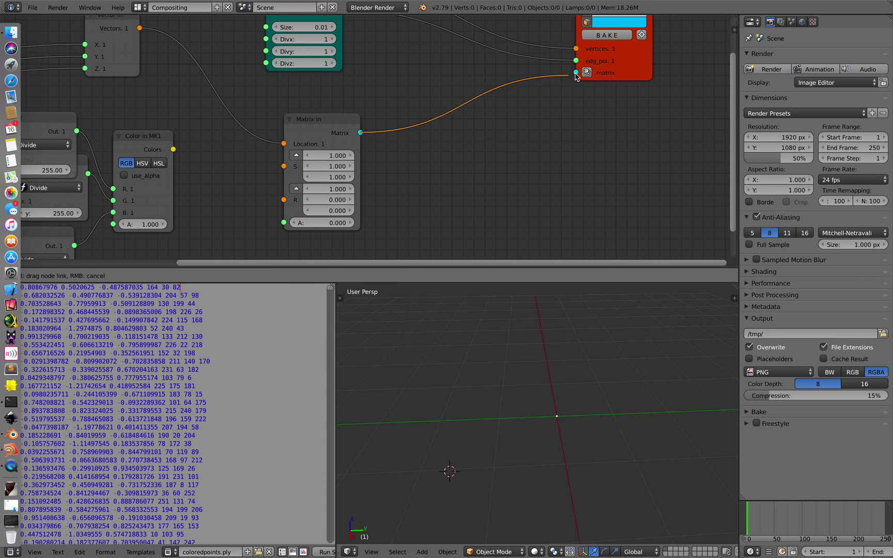
Step: Move the Matrix in node toward Viewer Draw, and insert a Rotation node in the link from Vector in
left_click_drag(318, 121, 482, 131)
key("ctrl+s")
left_click(480, 135)
middle_click_drag(341, 117, 355, 151)
key("alt+space")
type("ro")
key("Return")
left_click(353, 160)
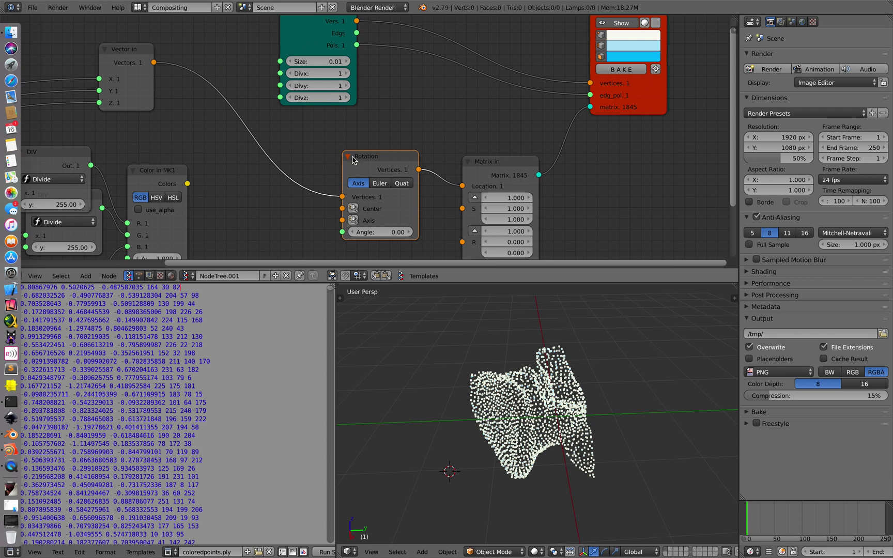
Step: Switch the Rotation node to Euler mode, set Z to 90, and save over the blend file
left_click(379, 183)
left_click_drag(380, 244, 434, 244)
left_click(382, 244)
key("Return")
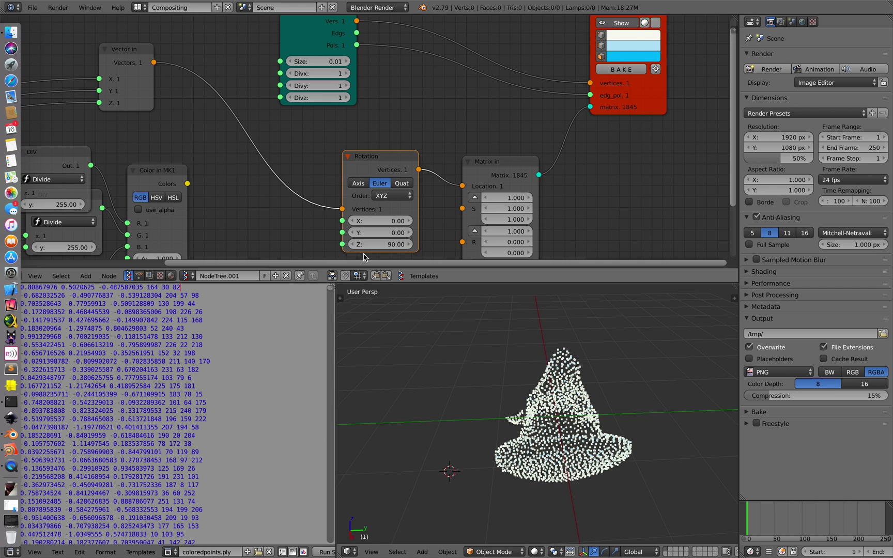
key("ctrl+s")
middle_click_drag(510, 361, 445, 341)
left_click(467, 364)
Step: Set the Rotation node's X to 90 and Z to 0, and save over the blend file
left_click(391, 220)
key("Tab")
key("Tab")
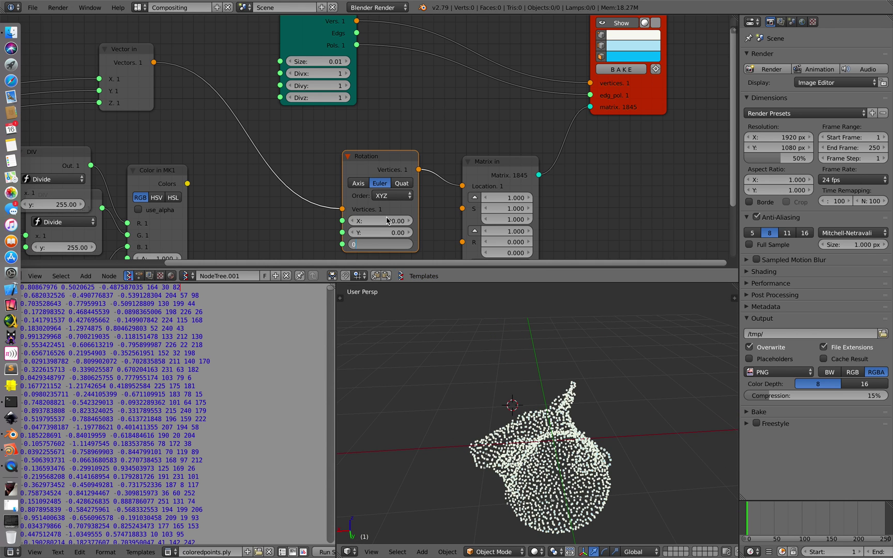
type("0")
key("Return")
middle_click_drag(461, 389, 503, 416)
scroll(535, 399, "up", 4)
key("ctrl+s")
left_click(533, 410)
Step: Increase the Box node's Size to 0.03 and save over the blend file
middle_click_drag(410, 50, 383, 106)
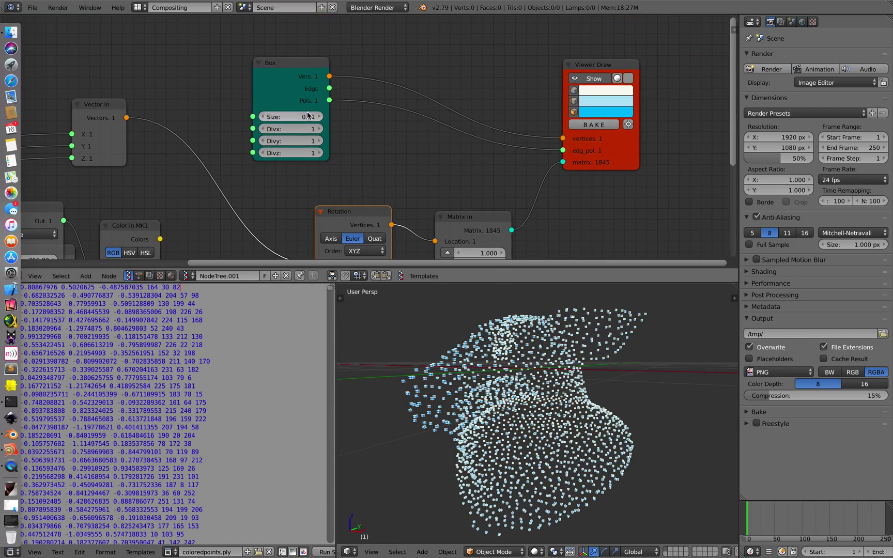
left_click_drag(291, 117, 304, 117)
key("ctrl+s")
middle_click_drag(485, 330, 517, 361)
left_click(504, 349)
Step: Examine the node tree and the pig head made of boxes from several distances and angles, saving over the blend file
scroll(517, 362, "down", 3)
middle_click_drag(535, 174, 408, 203)
scroll(409, 203, "up", 8)
scroll(541, 249, "down", 2)
scroll(531, 230, "down", 3)
middle_click_drag(295, 173, 431, 151)
key("ctrl+s")
left_click(430, 151)
scroll(349, 138, "down", 3)
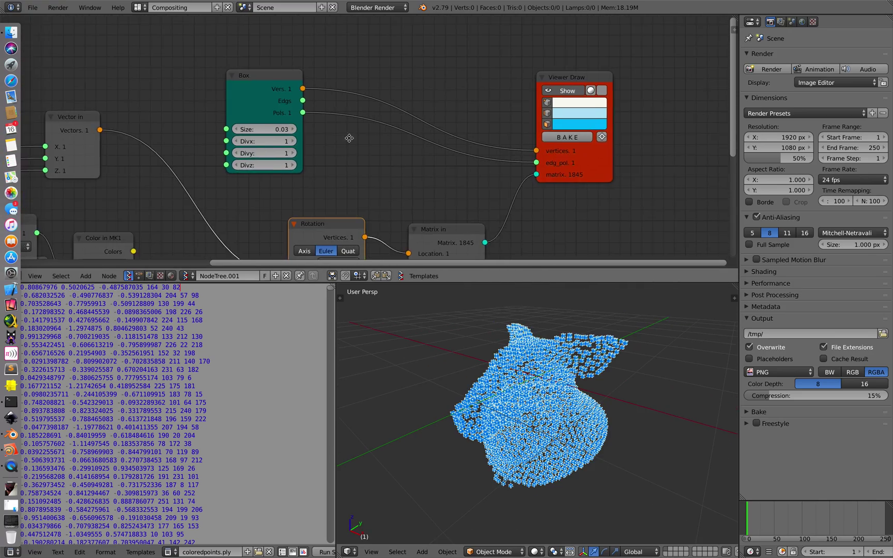
middle_click_drag(349, 137, 376, 128)
middle_click_drag(488, 395, 516, 362)
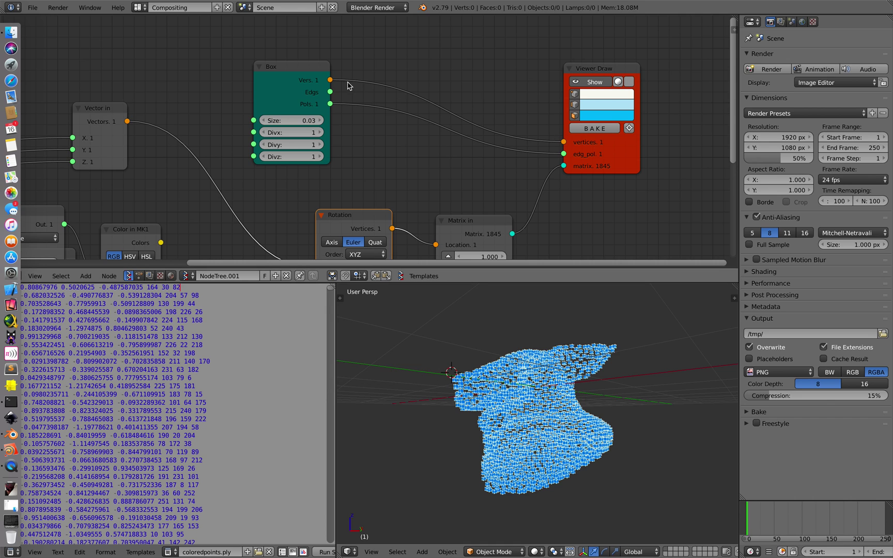
Step: Move the Box node close to the Viewer Draw node, above the Matrix in node
left_click_drag(293, 75, 374, 80)
middle_click_drag(480, 187, 442, 167)
left_click_drag(582, 142, 601, 145)
scroll(429, 190, "down", 1)
middle_click_drag(428, 190, 463, 174)
left_click_drag(376, 67, 458, 79)
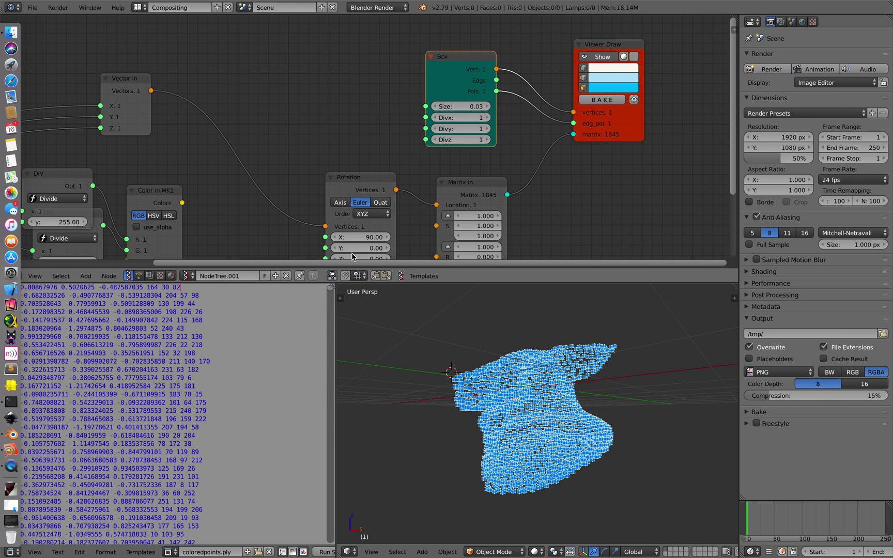
Step: Replace the Box node with a Circle node and link its vertices and polygons to Viewer Draw
middle_click_drag(444, 343, 440, 345)
middle_click_drag(217, 97, 223, 98)
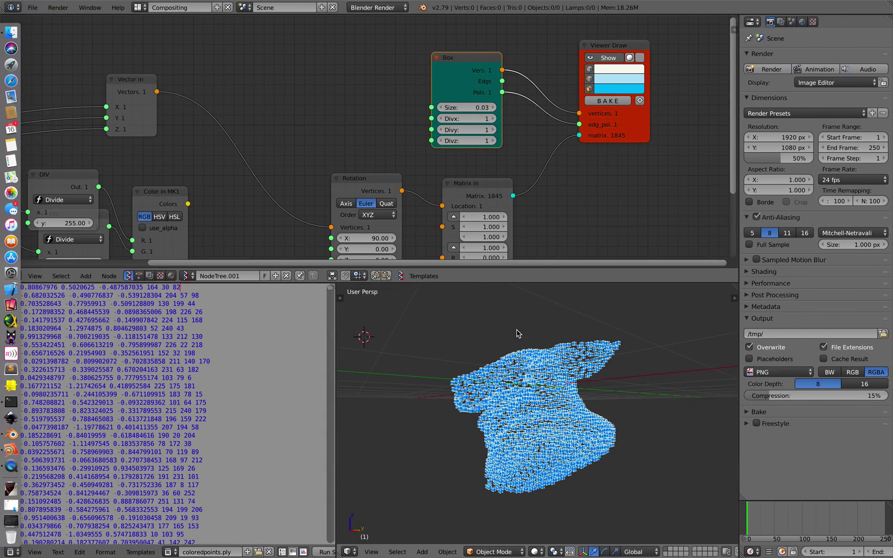
middle_click_drag(516, 333, 546, 361)
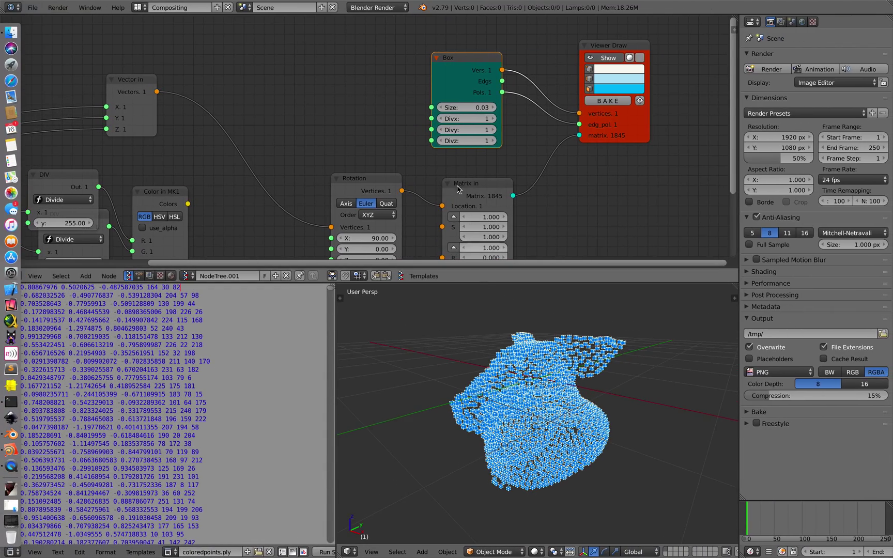
scroll(379, 107, "down", 1)
mouse_move(369, 108)
middle_mouse_down()
mouse_move(356, 106)
mouse_move(368, 127)
middle_mouse_up()
left_click_drag(417, 90, 411, 73)
key("x")
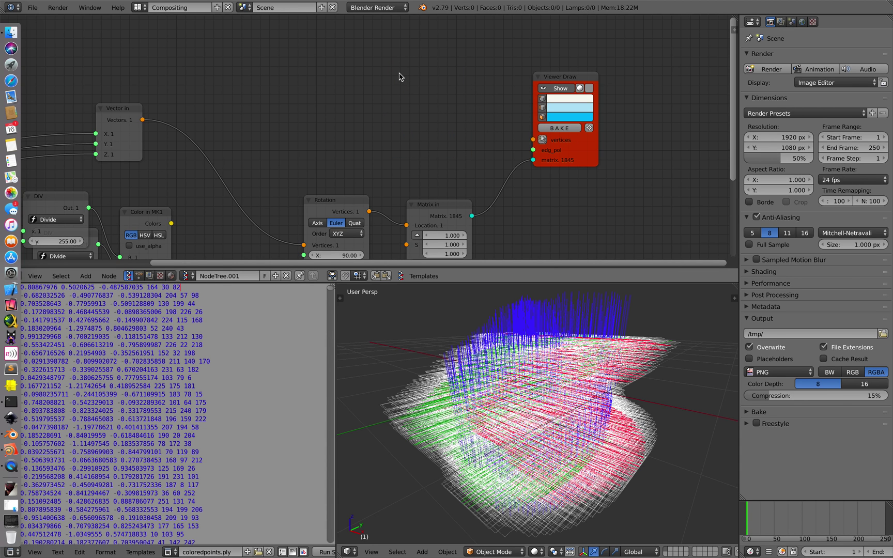
key("alt+space")
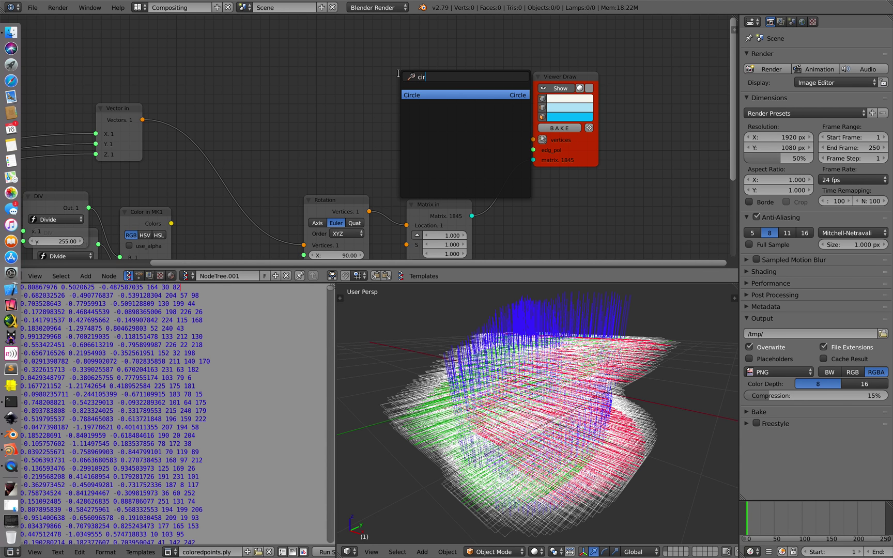
key("Return")
left_click_drag(465, 91, 533, 140)
Step: Set the Circle node's Radius to 0.02 and its N Vertices to 8
middle_click_drag(534, 325, 538, 349)
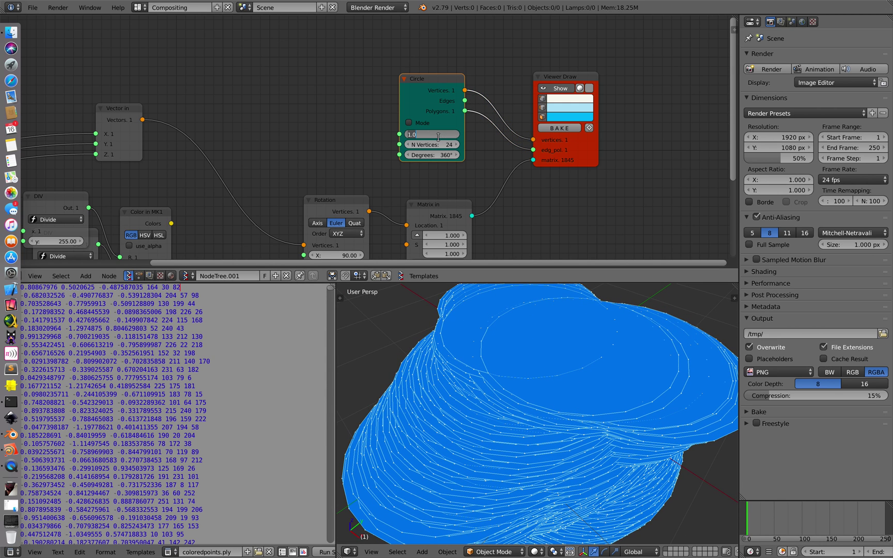
key("Return")
scroll(540, 361, "up", 3)
middle_click_drag(540, 362, 496, 358)
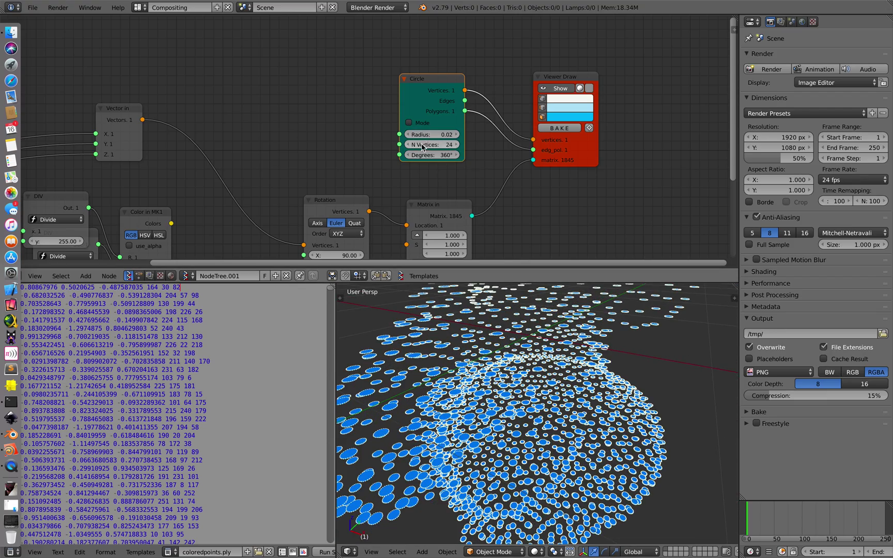
key("Return")
key("Return")
mouse_move(543, 424)
middle_mouse_down()
mouse_move(543, 368)
mouse_move(470, 359)
mouse_move(544, 352)
mouse_move(532, 360)
middle_mouse_up()
Step: Move the Viewer Draw node farther away from the Circle node and save over the blend file
left_click_drag(575, 158, 582, 152)
middle_click_drag(596, 153, 525, 153)
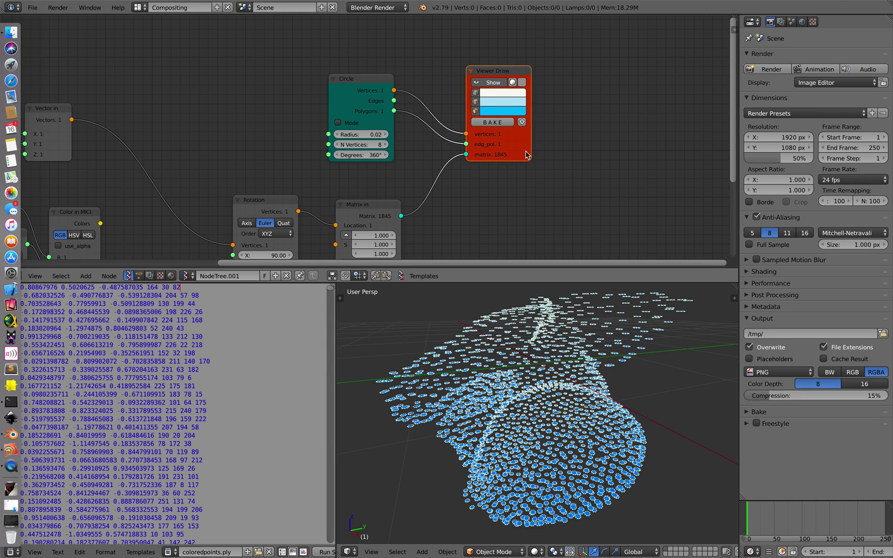
left_click_drag(522, 150, 573, 142)
middle_click_drag(482, 172, 442, 165)
middle_click_drag(522, 372, 548, 379)
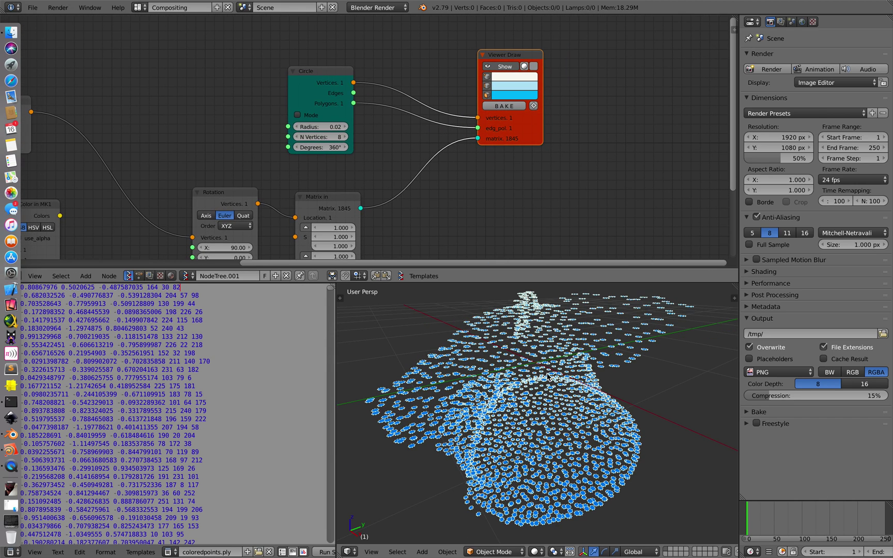
scroll(453, 171, "up", 1)
middle_click_drag(555, 333, 531, 339)
middle_click_drag(494, 367, 512, 360)
key("ctrl+s")
left_click(512, 359)
middle_click_drag(532, 165, 507, 165)
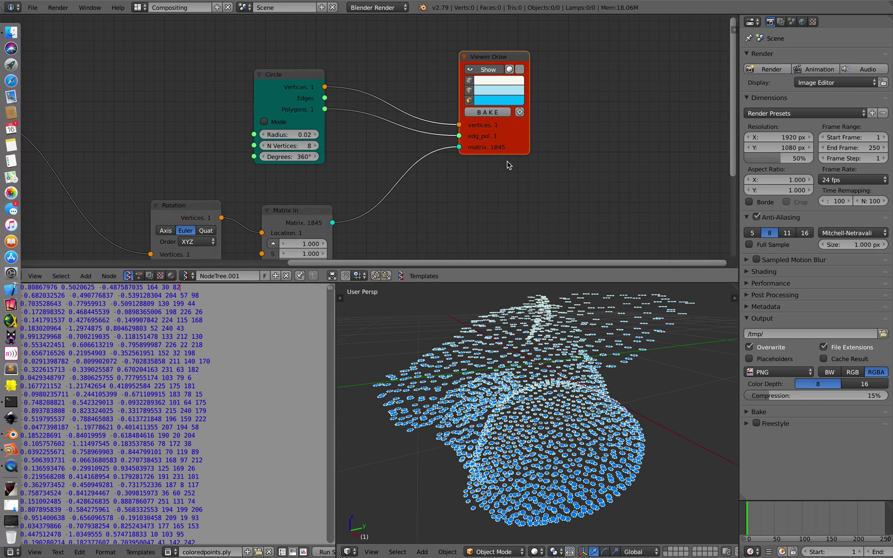
scroll(534, 160, "up", 3)
scroll(581, 154, "down", 1)
scroll(535, 158, "up", 3)
middle_click_drag(581, 154, 518, 165)
scroll(522, 171, "down", 3)
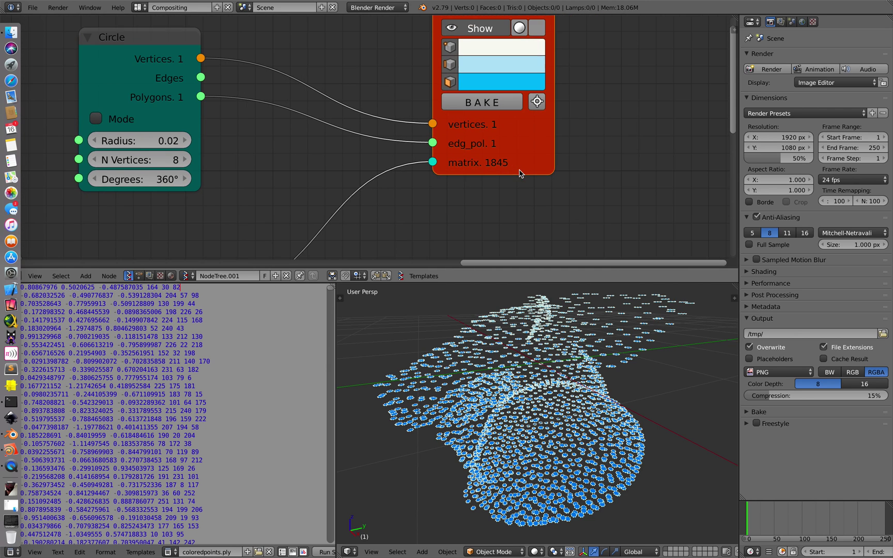
middle_click_drag(523, 341, 551, 408)
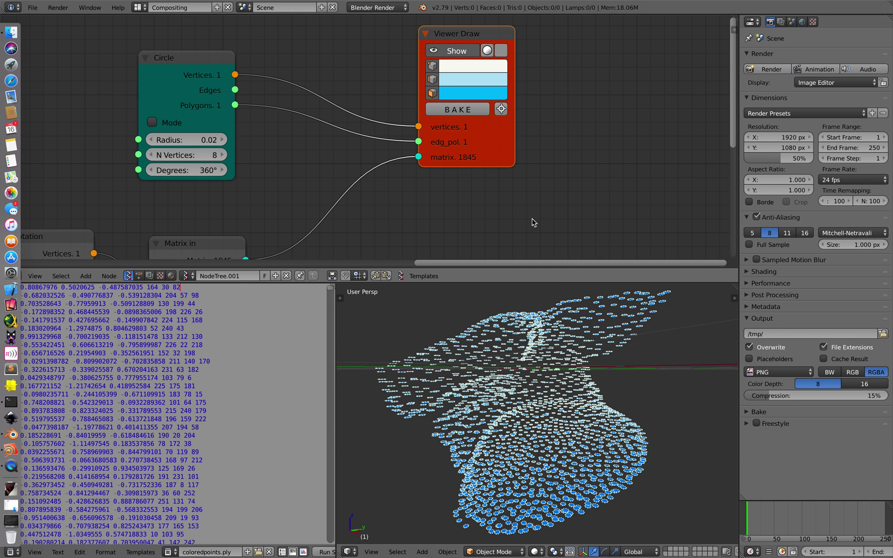
scroll(514, 192, "down", 1)
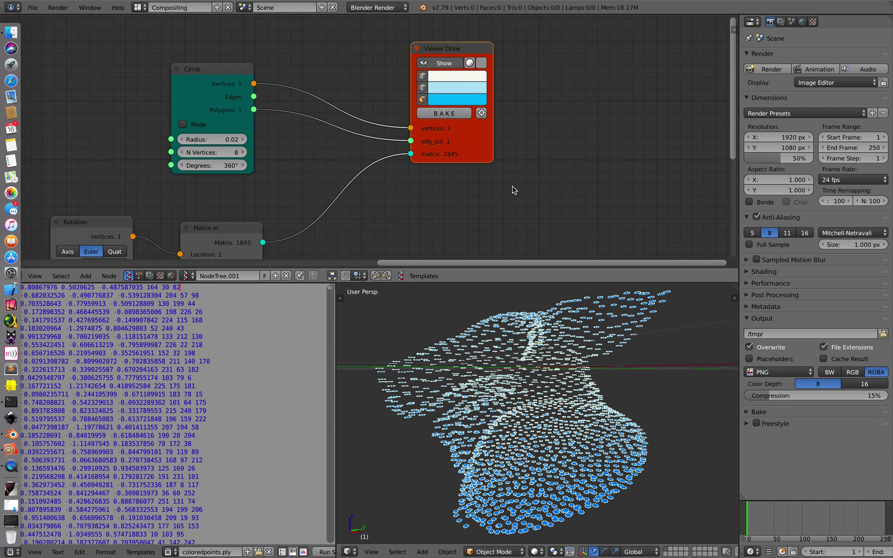
middle_click_drag(512, 186, 523, 171)
key("shift+a")
left_click(535, 164)
type("mesh j")
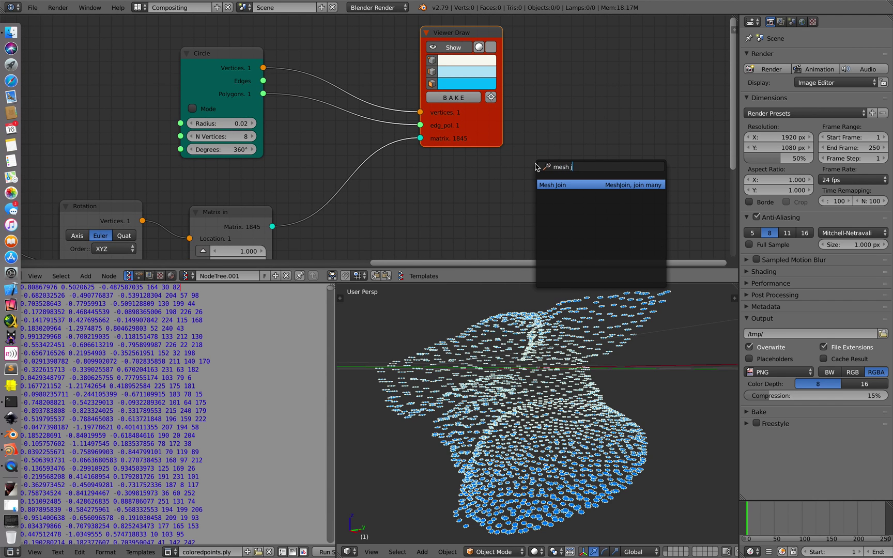
key("Return")
left_click(535, 167)
key("x")
Step: Add a Matrix Apply node in the free space beyond the Viewer Draw node
key("shift+a")
left_click(547, 169)
type("appl")
key("Return")
left_click(552, 115)
Step: Link the Circle's vertices and polygons and the Matrix in output to Matrix Apply's vertices, faces and matrices inputs
scroll(345, 105, "down", 1)
left_click_drag(270, 73, 459, 175)
left_click_drag(531, 184, 270, 97)
left_click_drag(279, 220, 447, 220)
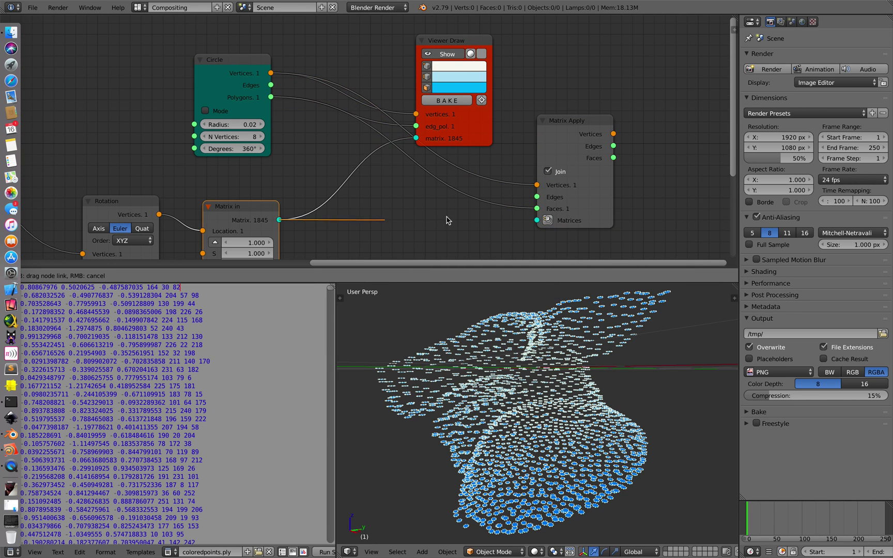
left_click_drag(535, 222, 537, 220)
left_click_drag(555, 154, 541, 162)
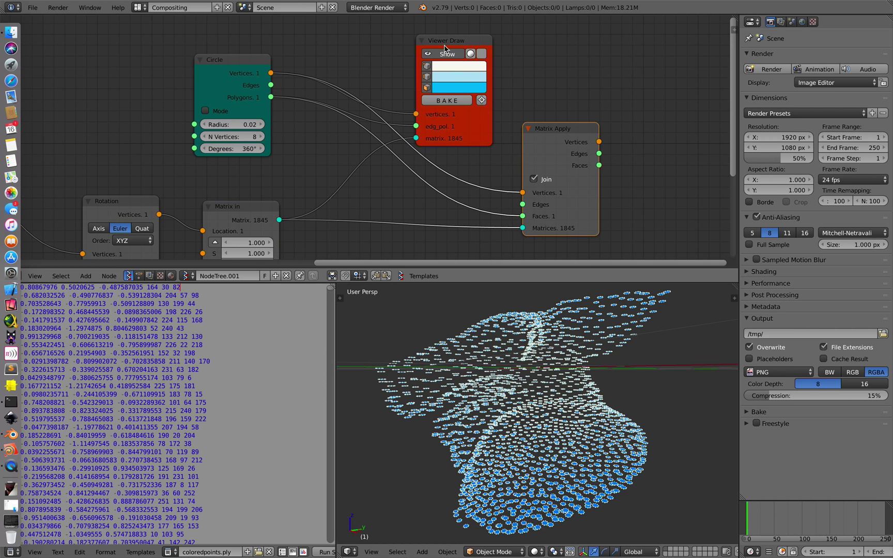
Step: Turn off Viewer Draw's display and move the node away from Matrix Apply
left_click(442, 53)
left_click_drag(448, 41, 412, 34)
middle_click_drag(523, 97, 408, 94)
middle_click_drag(478, 104, 422, 90)
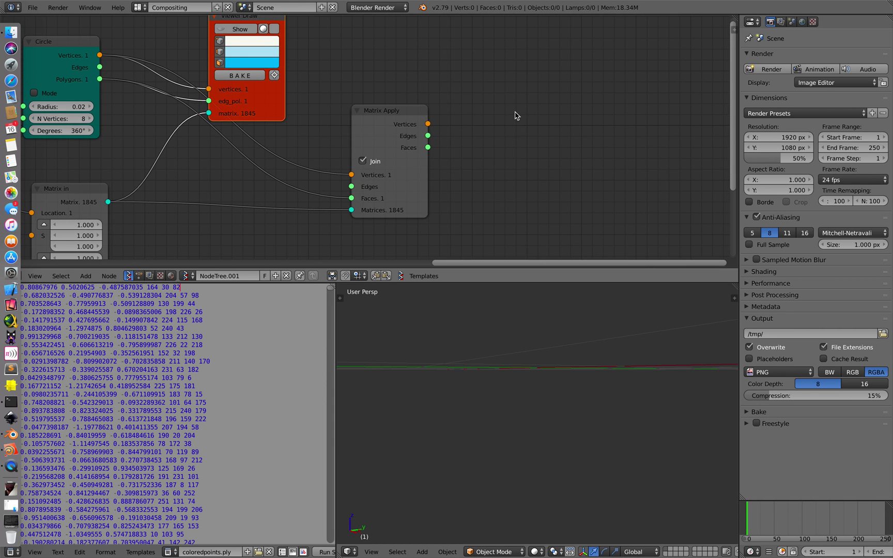
Step: Switch the render engine to Cycles Render
key("alt+space")
left_click(380, 7)
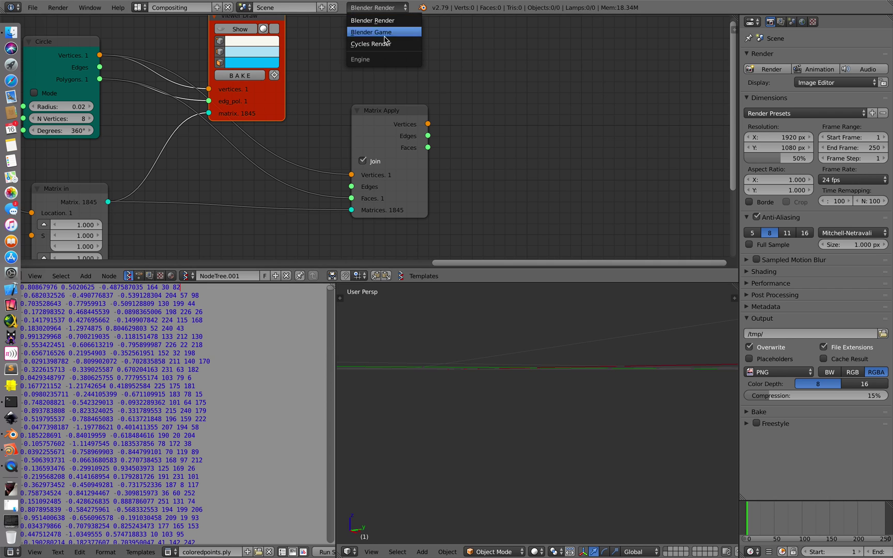
left_click(397, 45)
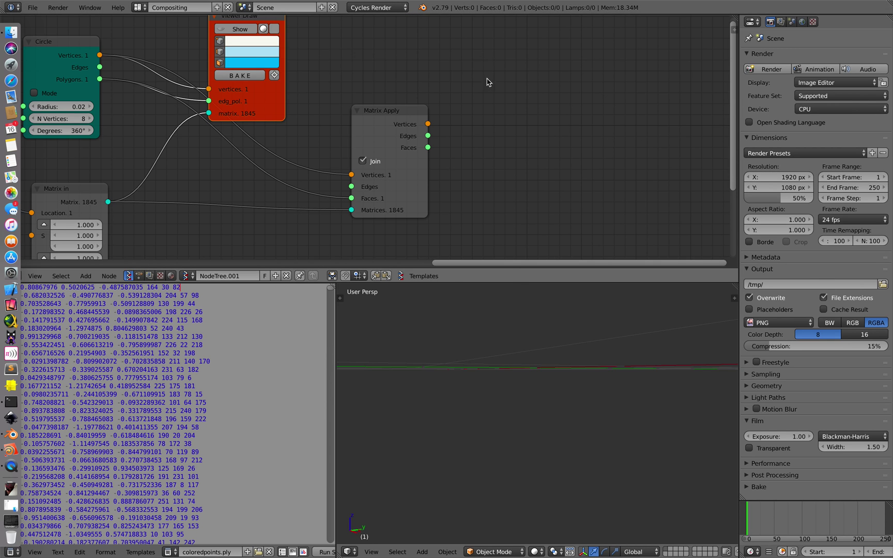
Step: Add a Viewer BMesh node beside the Matrix Apply node
scroll(479, 78, "down", 1)
key("alt+space")
type("bm")
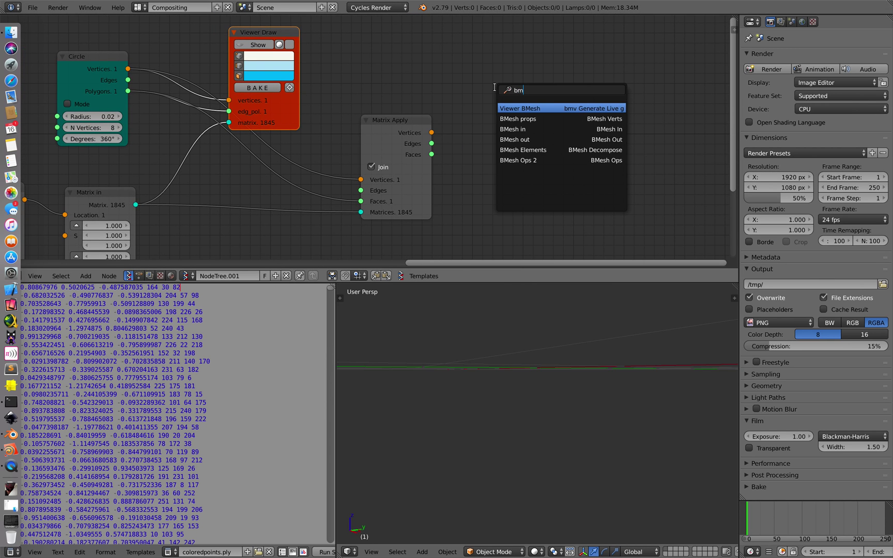
left_click(508, 107)
left_click(508, 105)
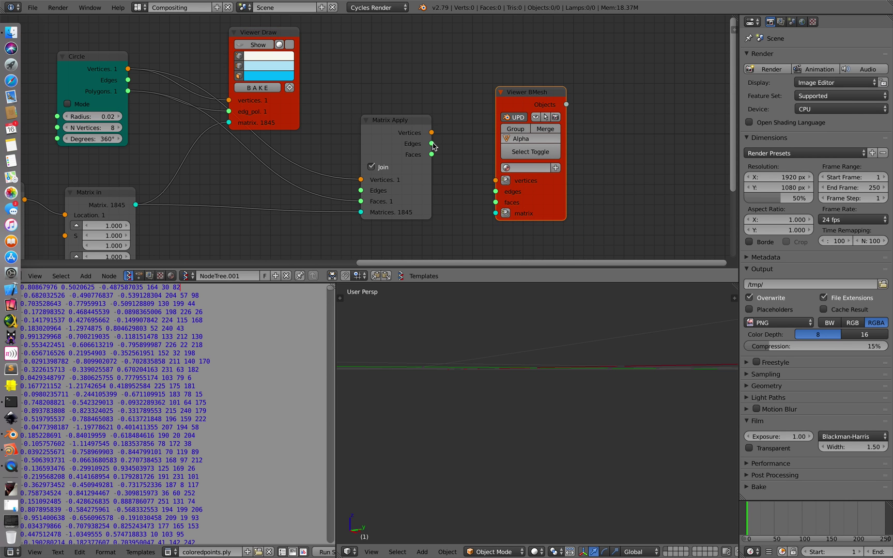
Step: Link Matrix Apply's vertices and faces to the Viewer BMesh node and save over the blend file
left_click_drag(459, 159, 496, 180)
left_click_drag(431, 154, 456, 181)
left_click_drag(499, 209, 497, 203)
mouse_move(522, 357)
middle_mouse_down()
mouse_move(539, 363)
mouse_move(517, 385)
mouse_move(505, 357)
middle_mouse_up()
key("ctrl+s")
left_click(539, 363)
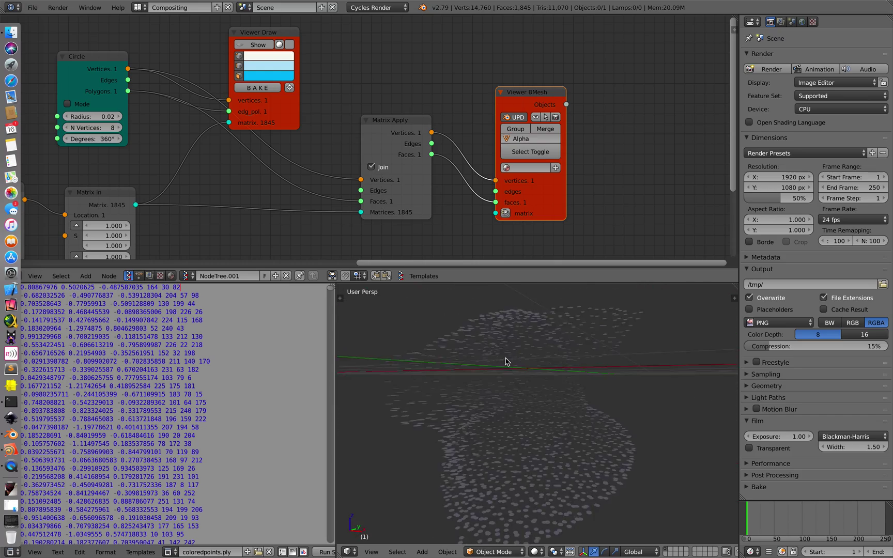
Step: Move the Viewer BMesh node up and add a Vertex color new node beside it
scroll(504, 361, "up", 6)
scroll(594, 365, "down", 6)
left_click_drag(542, 202, 545, 171)
scroll(550, 176, "up", 1)
scroll(552, 176, "down", 2)
middle_click_drag(635, 168, 581, 134)
key("shift+a")
left_click(580, 133)
type("color")
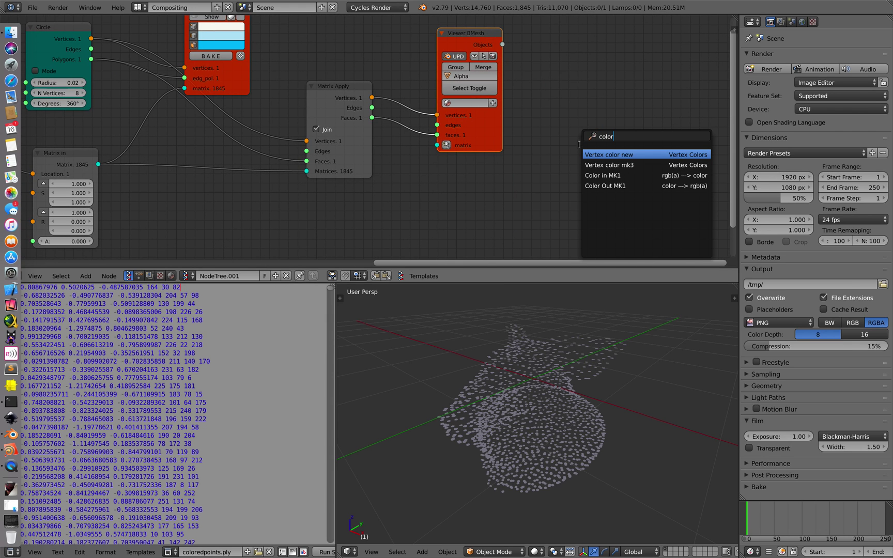
left_click(634, 154)
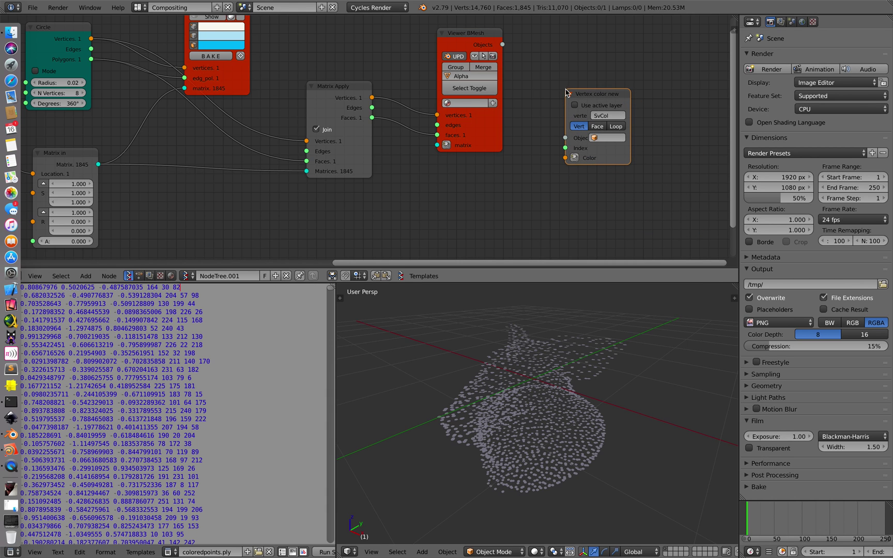
left_click(566, 90)
Step: Link Viewer BMesh's Objects output to Vertex color new's Object input and move Viewer BMesh up
left_click_drag(500, 56, 529, 97)
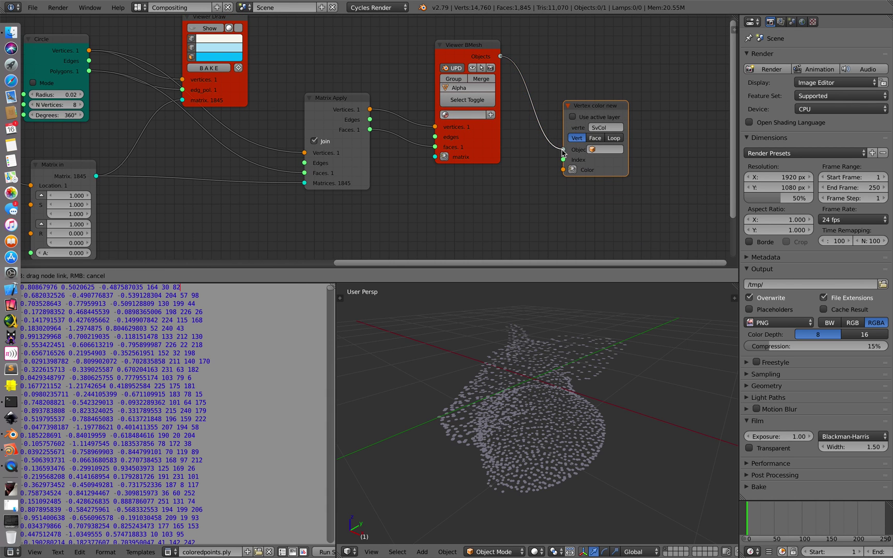
left_click_drag(562, 153, 562, 151)
left_click_drag(482, 149, 478, 125)
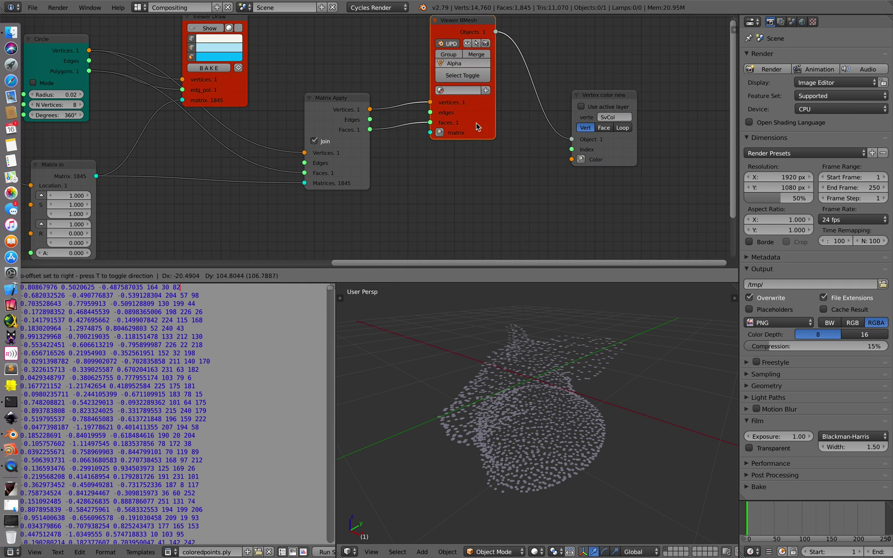
Step: Spread out the Matrix in, Circle, Viewer Draw and Matrix Apply nodes and place Vertex color new lower down
scroll(400, 174, "down", 2)
middle_click_drag(399, 174, 481, 161)
left_click_drag(192, 155, 270, 154)
scroll(237, 121, "down", 1)
middle_click_drag(237, 122, 240, 145)
left_click_drag(202, 82, 190, 72)
left_click_drag(335, 57, 366, 48)
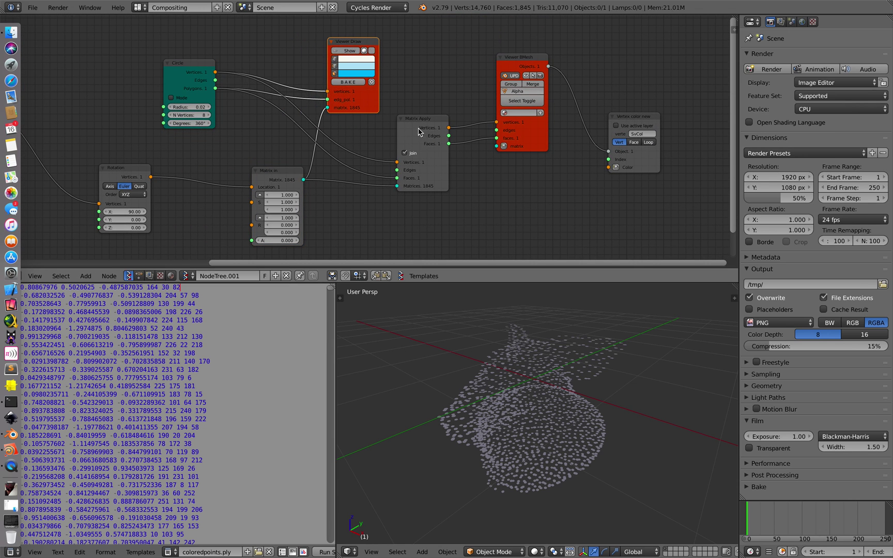
left_click_drag(418, 132, 414, 116)
scroll(425, 199, "down", 1)
middle_click_drag(425, 200, 479, 171)
left_click_drag(666, 132, 633, 209)
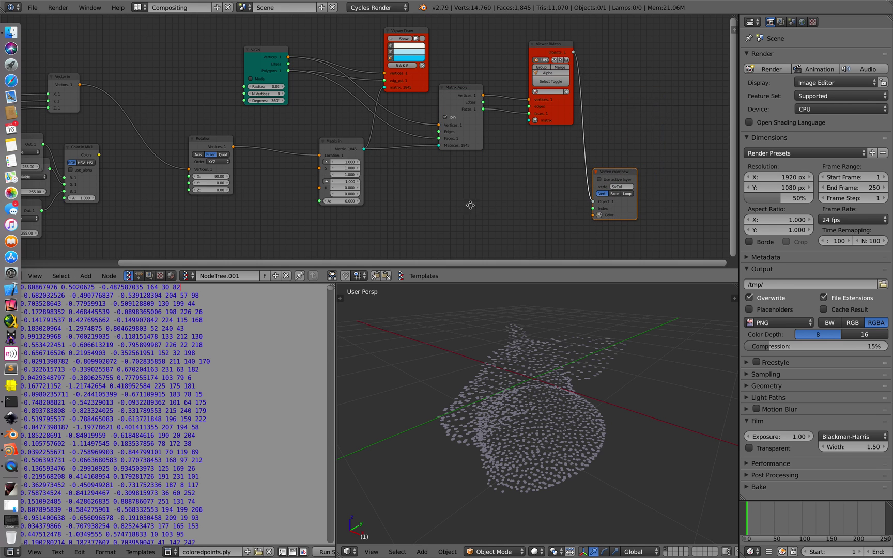
Step: Move the Color in MK1 node next to the Vertex color new node
middle_click_drag(466, 207, 500, 190)
left_click_drag(113, 137, 558, 191)
scroll(564, 193, "up", 3)
middle_click_drag(568, 193, 349, 169)
scroll(349, 168, "up", 1)
Step: Link Color in MK1's Colors output to Vertex color new's Color input and save over the blend file
left_click_drag(396, 194, 456, 199)
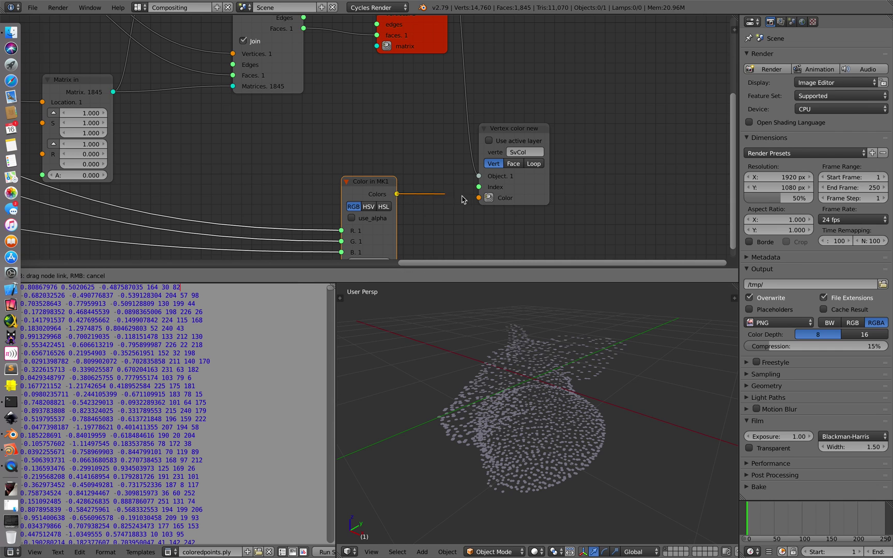
key("ctrl+s")
left_click(429, 161)
mouse_move(485, 330)
middle_mouse_down()
mouse_move(502, 331)
mouse_move(497, 316)
middle_mouse_up()
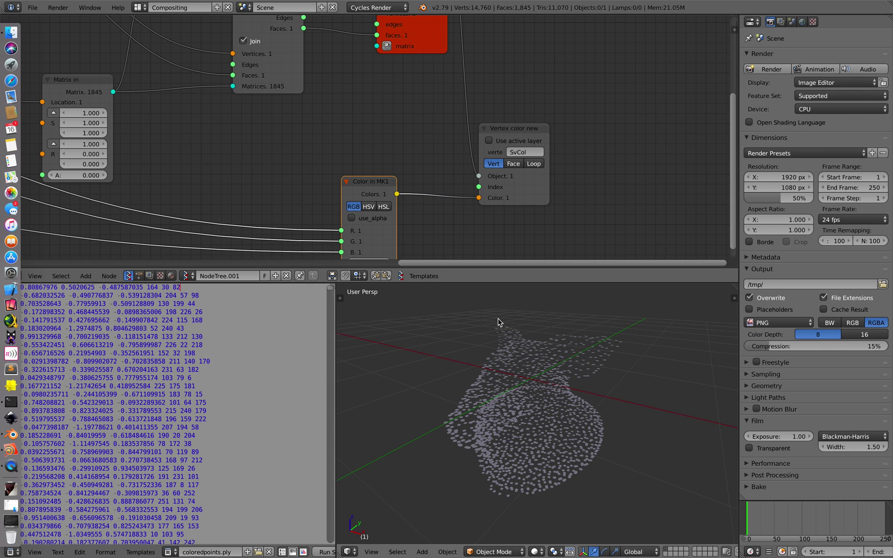
scroll(512, 165, "down", 2)
middle_click_drag(460, 131, 460, 203)
key("ctrl+s")
left_click(460, 203)
Step: Select the generated mesh object and create a new material for it in the Viewer BMesh node
scroll(455, 211, "up", 1)
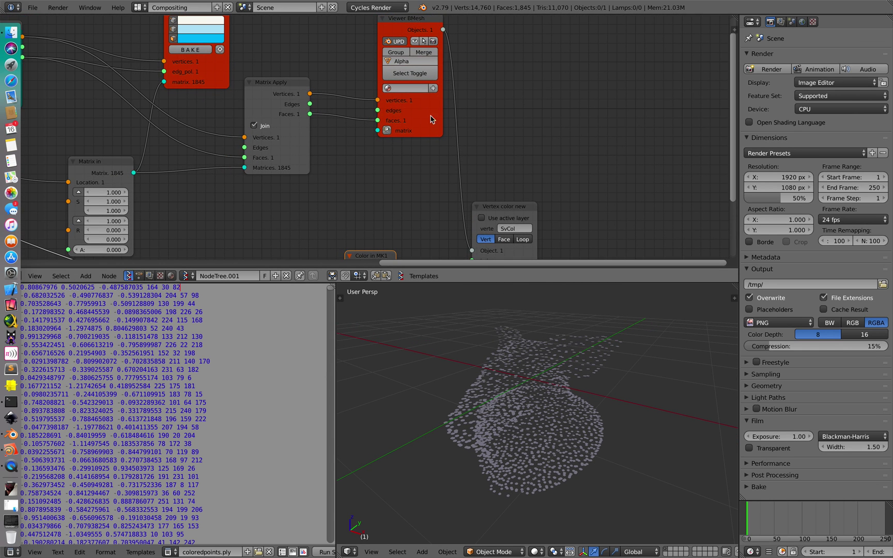
left_click(433, 89)
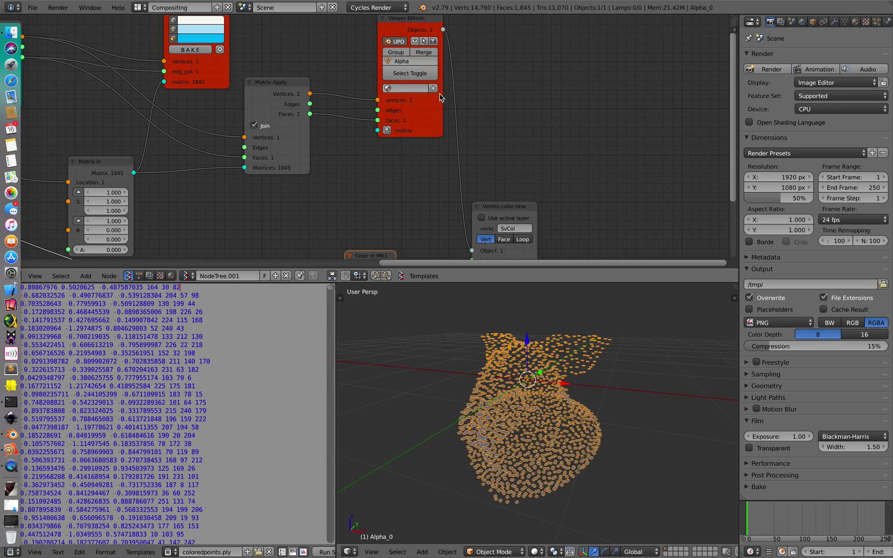
middle_click_drag(520, 114, 510, 118)
middle_click_drag(439, 336, 413, 342)
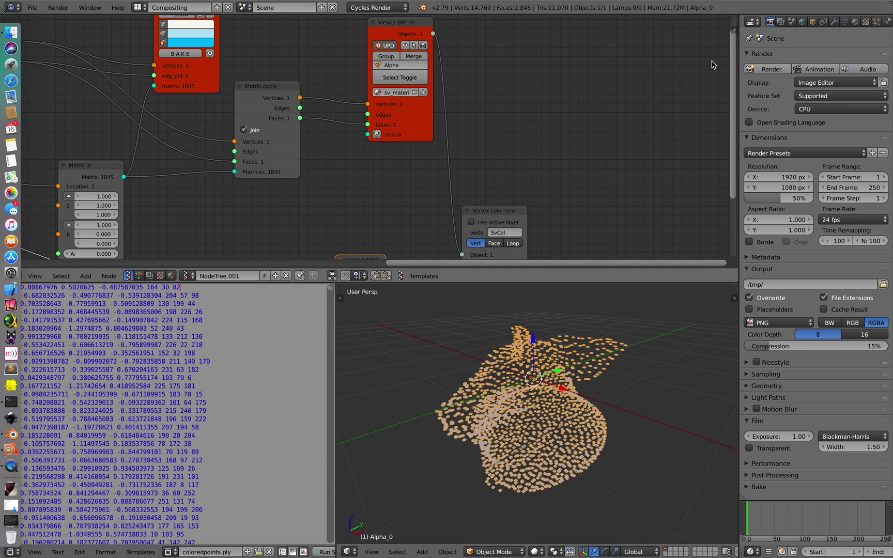
Step: Split the node editor in two and show the new material's shader nodes, framed in full, in the second area
left_click_drag(735, 20, 377, 36)
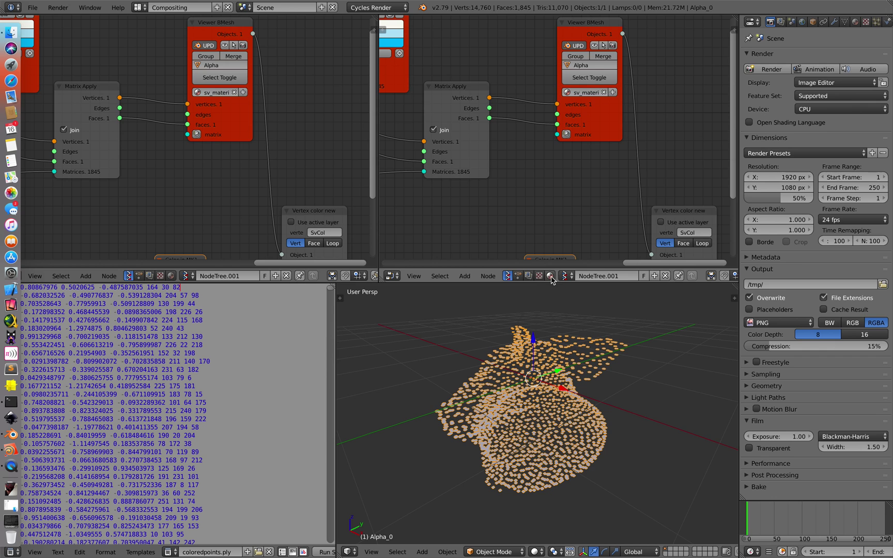
left_click(550, 277)
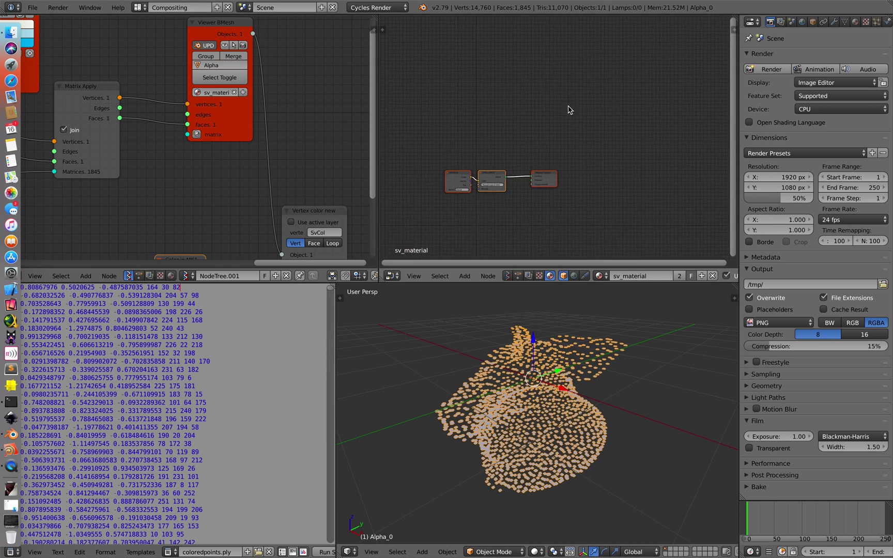
key("Home")
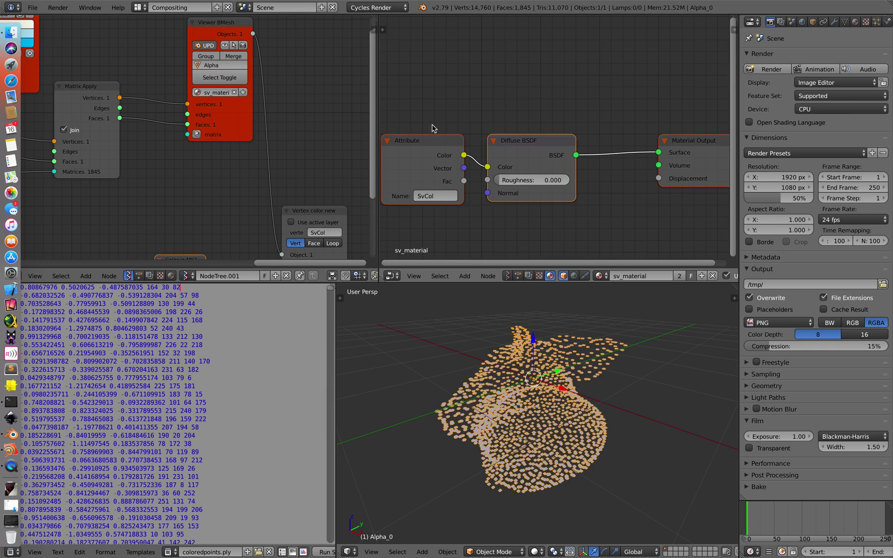
Step: Set the Vertex color new node to Face mode and display the viewport in Material shading with the mesh deselected
scroll(452, 163, "down", 4)
middle_click_drag(519, 136, 514, 120)
middle_click_drag(509, 330, 525, 331)
middle_click_drag(300, 189, 270, 125)
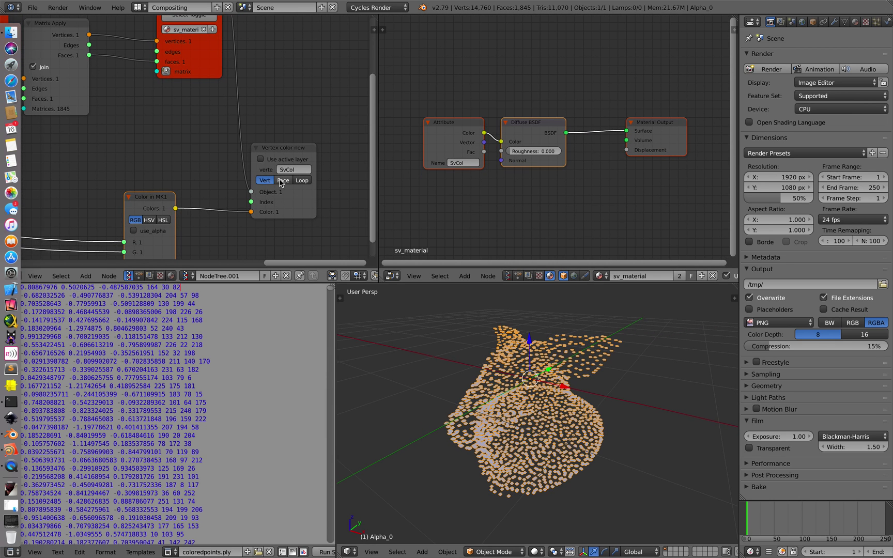
left_click(534, 551)
left_click(558, 511)
left_click(534, 552)
left_click(548, 492)
key("a")
Step: Inspect the coloured circles from several angles and distances, and save over the blend file
mouse_move(579, 477)
middle_mouse_down()
mouse_move(587, 429)
mouse_move(569, 445)
mouse_move(712, 360)
mouse_move(595, 401)
mouse_move(517, 398)
middle_mouse_up()
scroll(596, 401, "up", 5)
scroll(517, 397, "down", 6)
mouse_move(555, 425)
middle_mouse_down()
mouse_move(592, 446)
mouse_move(622, 439)
mouse_move(564, 411)
middle_mouse_up()
scroll(592, 446, "up", 5)
key("ctrl+s")
left_click(622, 438)
scroll(622, 438, "down", 4)
key("ctrl+s")
left_click(564, 411)
Step: Widen the 3D viewport and merge the shader node area back into one full-width Sverchok node editor
left_click_drag(336, 335, 273, 336)
scroll(449, 384, "down", 3)
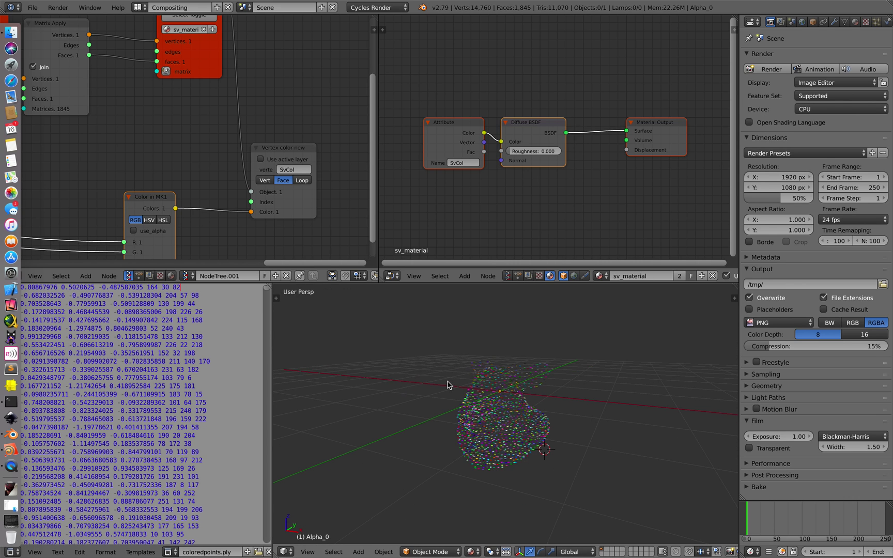
scroll(354, 121, "down", 2)
left_click_drag(376, 17, 468, 71)
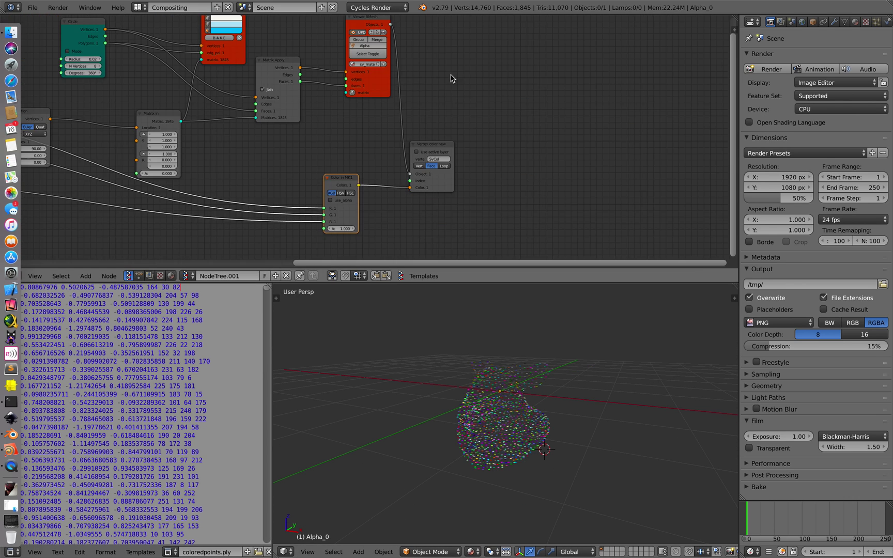
scroll(468, 72, "down", 4)
scroll(496, 112, "left", 8)
Step: Save the file under the incremented name sv_ply_reader_demo_002.blend
left_click(32, 7)
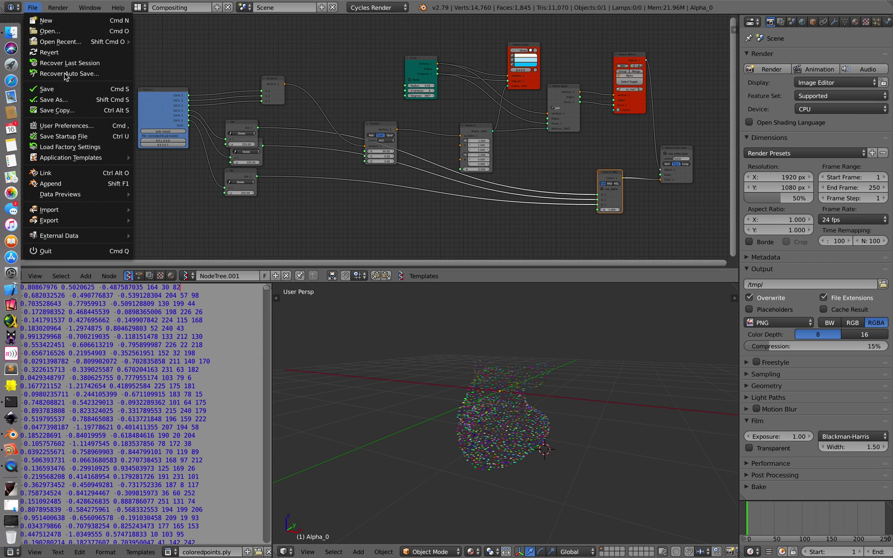
left_click(71, 100)
left_click(825, 48)
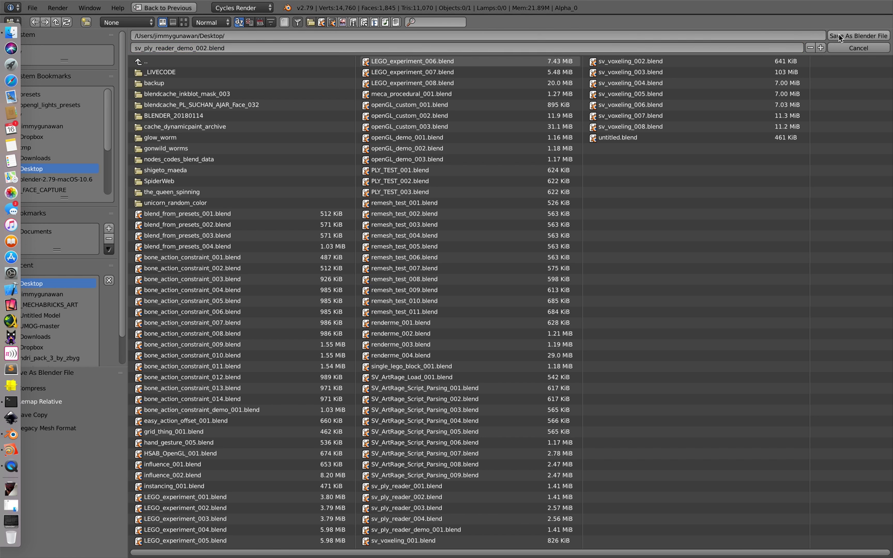
left_click(858, 37)
scroll(553, 328, "up", 5)
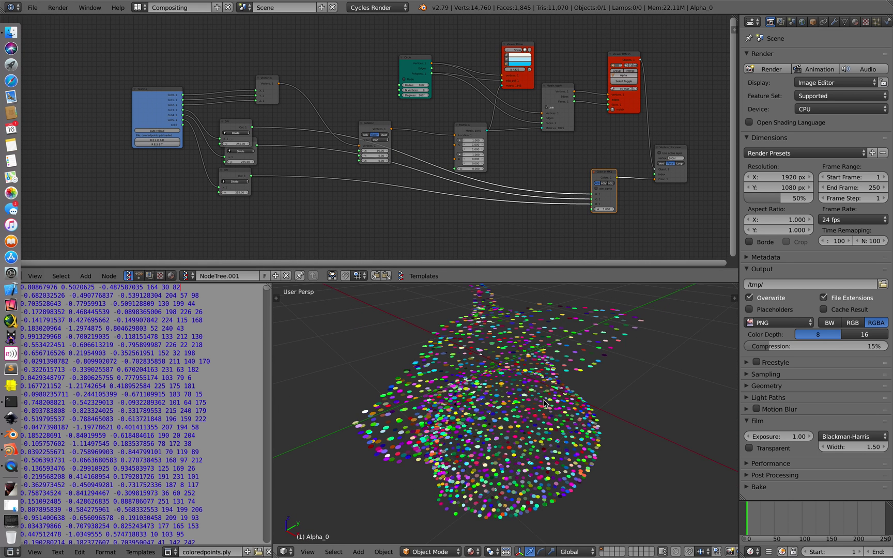
Step: Spread the Vertex color new, Viewer BMesh and Matrix Apply nodes farther apart from the rest of the tree
middle_click_drag(551, 133, 423, 146)
scroll(424, 146, "up", 2)
left_click_drag(622, 174, 680, 172)
left_click_drag(564, 110, 593, 115)
scroll(523, 139, "up", 1)
left_click_drag(474, 100, 507, 99)
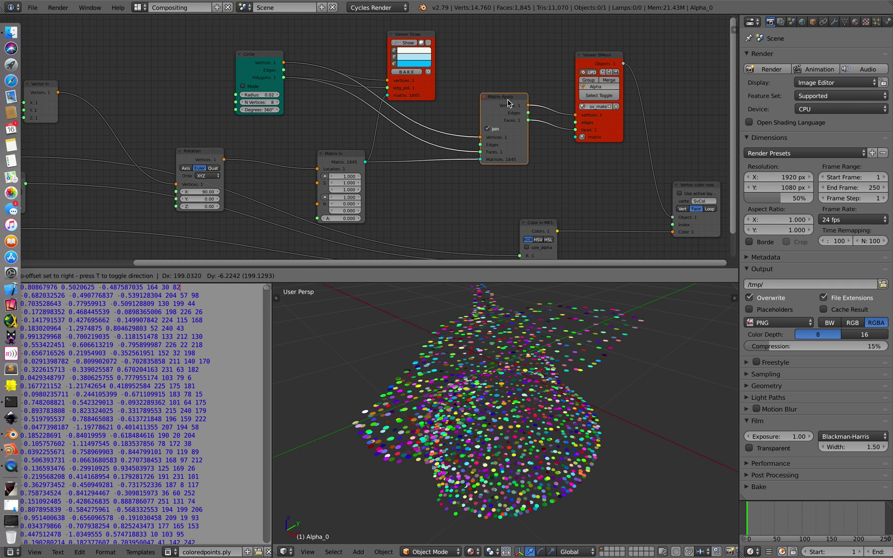
left_click(507, 103)
Step: Reposition the Matrix in and Circle nodes to open up space, and save over the blend file
middle_click_drag(509, 331, 494, 361)
middle_click_drag(421, 170, 437, 146)
scroll(454, 163, "up", 3)
left_click_drag(407, 141, 422, 125)
middle_click_drag(411, 152, 461, 111)
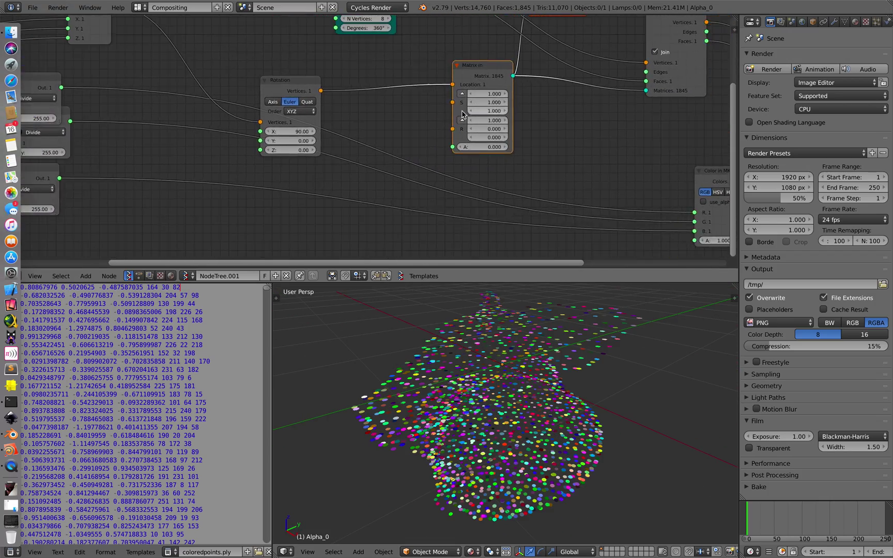
scroll(421, 115, "down", 1)
middle_click_drag(353, 102, 351, 184)
left_click_drag(360, 88, 303, 61)
key("ctrl+s")
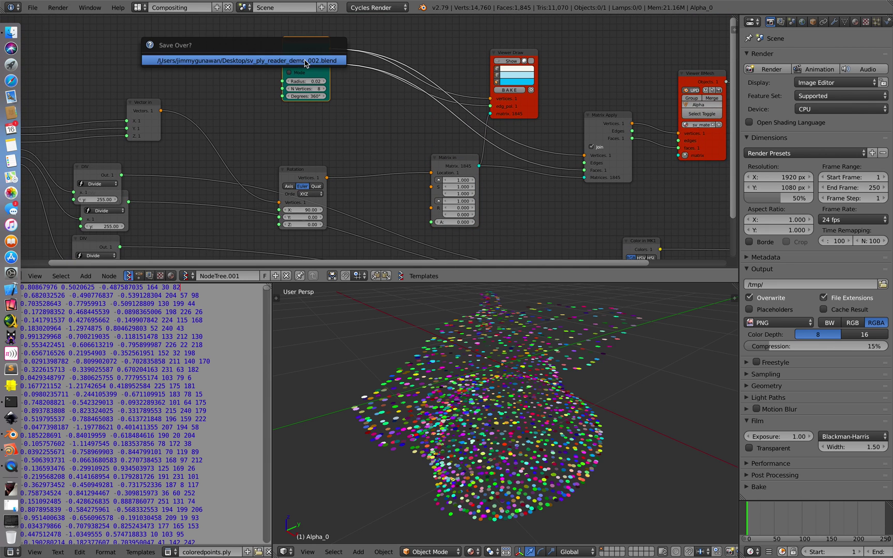
left_click(302, 63)
Step: Move the Circle node higher and the Rotation node closer to Vector in, saving over the blend file
middle_click_drag(303, 61, 305, 92)
left_click_drag(305, 92, 287, 60)
key("ctrl+s")
left_click(292, 71)
scroll(367, 142, "up", 2)
middle_click_drag(360, 143, 342, 124)
key("ctrl+s")
left_click(367, 110)
left_click_drag(315, 163, 241, 106)
Step: Add a List Length node and feed Vector in's Vectors output into its Data input
middle_click_drag(325, 92, 325, 145)
key("alt+space")
type("list l")
key("Return")
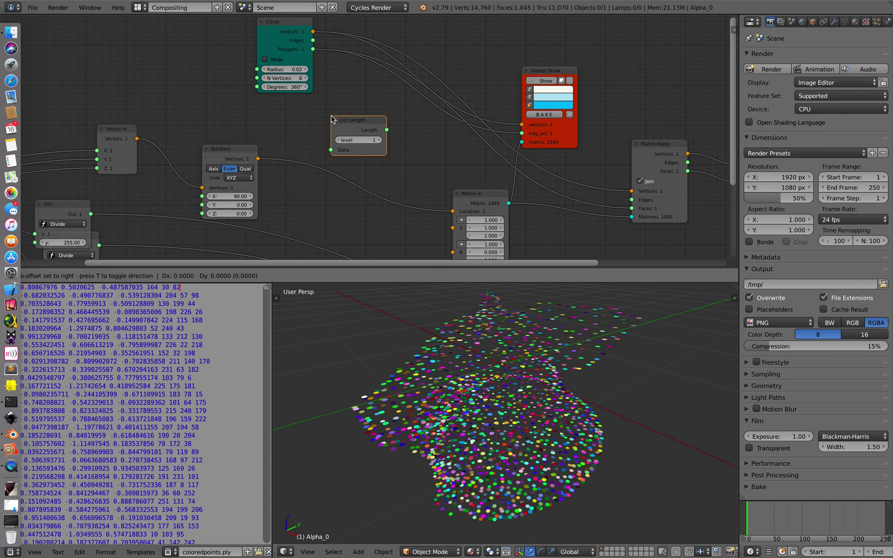
left_click_drag(334, 151, 334, 150)
left_click_drag(338, 128, 295, 126)
Step: Read List Length's output through a linked Stethoscope MK2 node and delete that node again
key("alt+space")
key("Return")
left_click(377, 124)
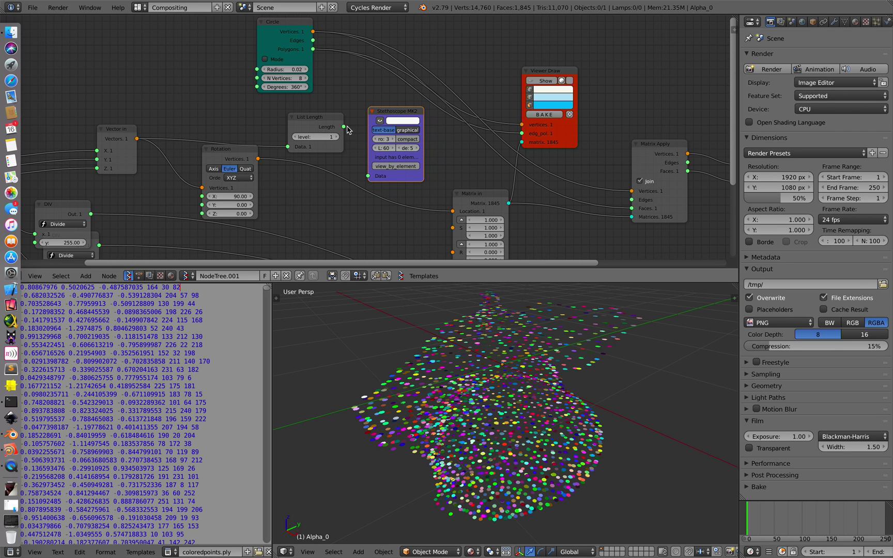
scroll(377, 120, "up", 5)
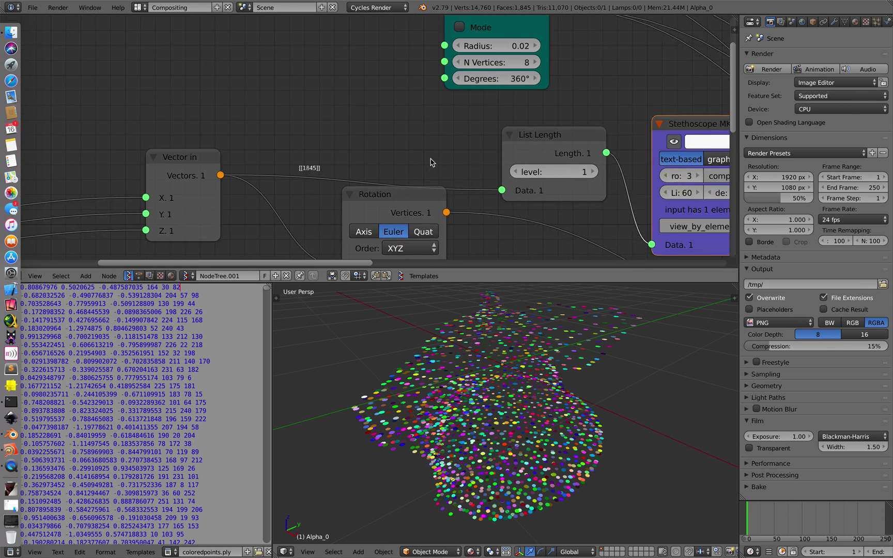
scroll(398, 167, "down", 5)
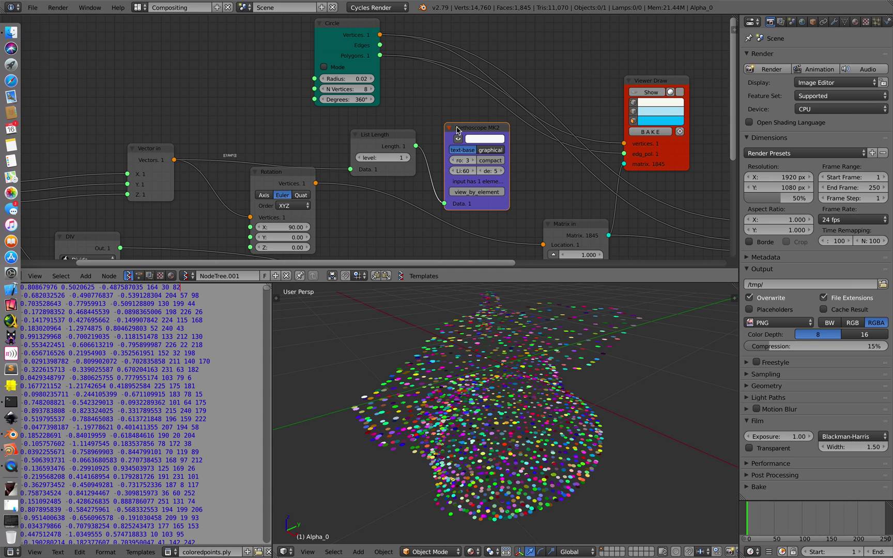
key("x")
Step: Add a Random Vector MK2 node, link List Length's output to its Count input, and save over the blend file
left_click_drag(385, 139, 280, 107)
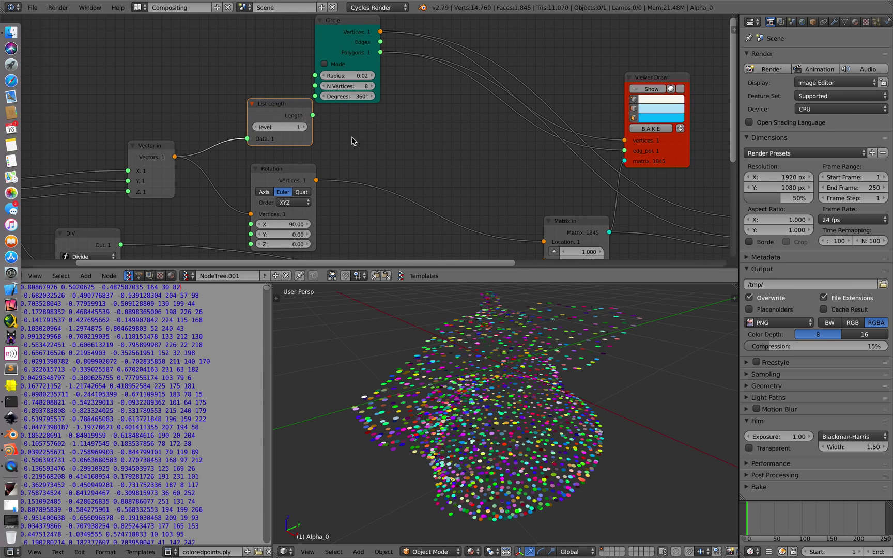
key("alt+space")
key("Return")
left_click(388, 117)
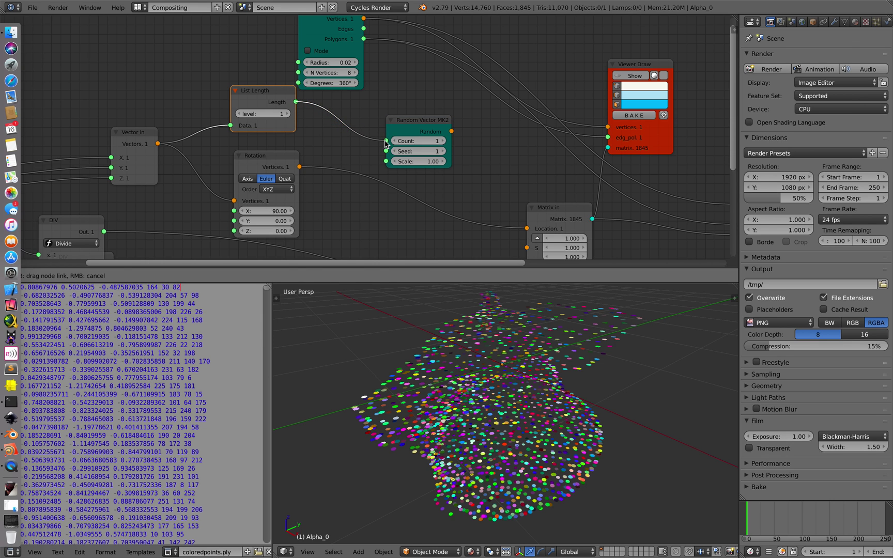
left_click_drag(384, 141, 386, 141)
key("ctrl+s")
left_click(398, 152)
Step: Link Random Vector MK2's Random output to Matrix in's Rotation input and set the angle A to 180
middle_click_drag(453, 143, 349, 84)
scroll(364, 103, "down", 3)
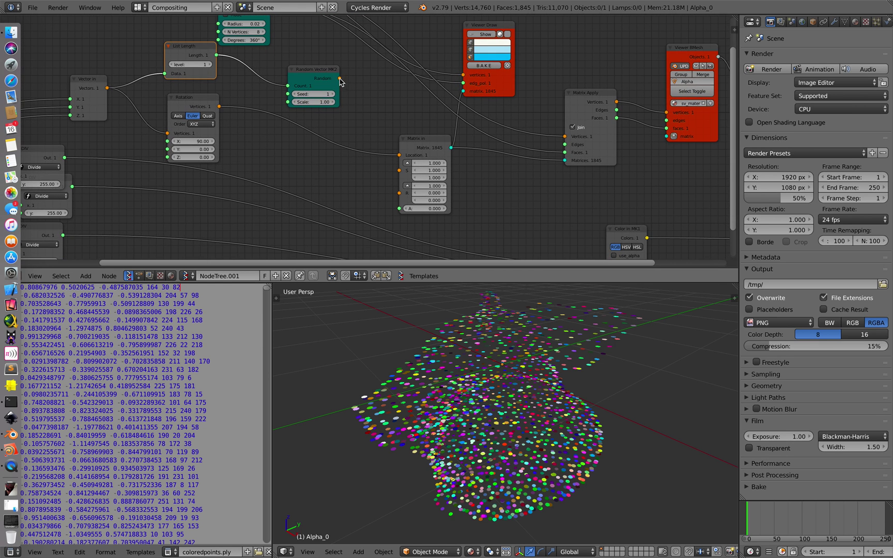
left_click_drag(399, 195, 399, 194)
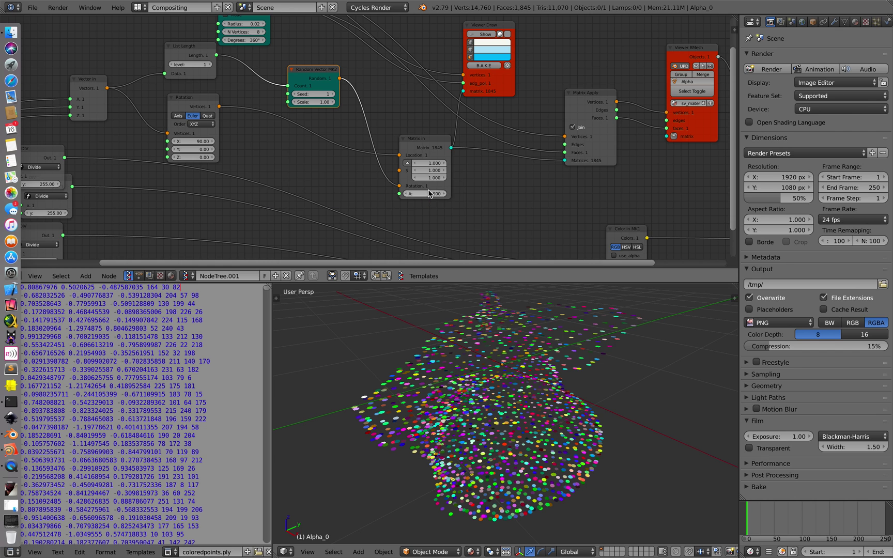
key("Return")
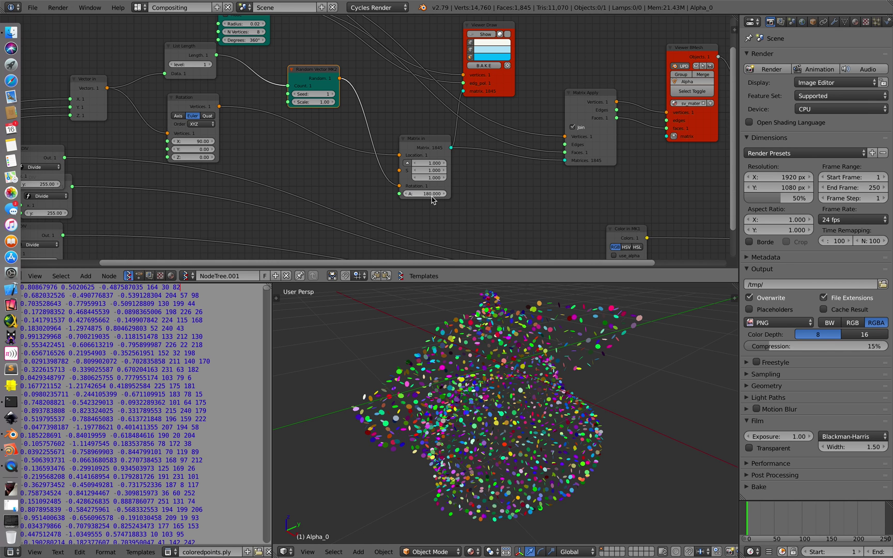
Step: Try an angle A of 360 in Matrix in, look at the circles, and set it back to 180
key("Return")
scroll(454, 362, "up", 5)
scroll(478, 388, "down", 4)
middle_click_drag(478, 398, 449, 310)
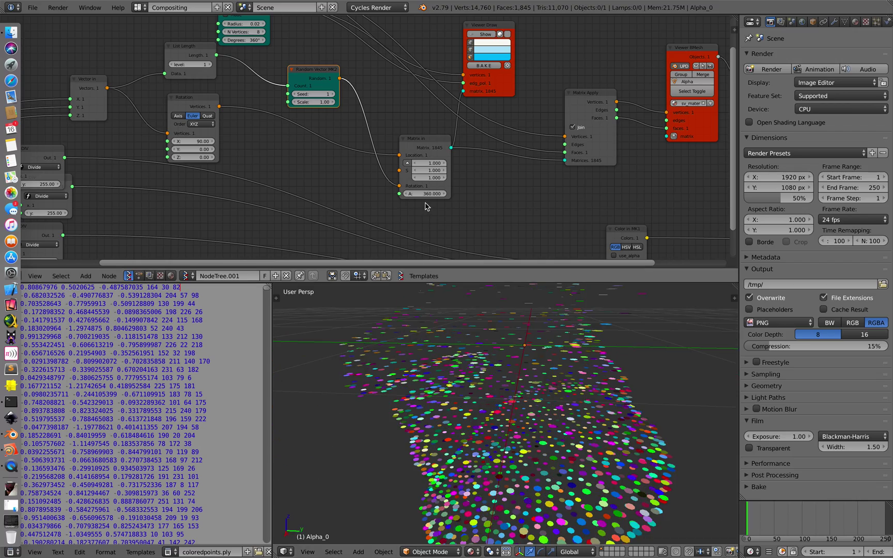
key("Return")
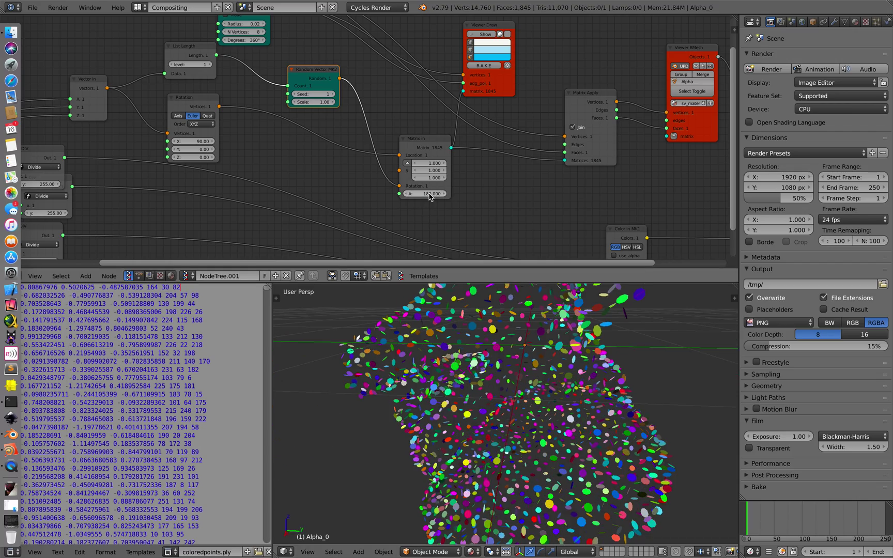
Step: Save over the blend file with the randomly rotated circles
scroll(540, 355, "up", 4)
key("ctrl+s")
key("Return")
Step: Examine the randomly rotated circles from several angles and from close up
middle_click_drag(541, 355, 568, 371)
scroll(596, 355, "down", 5)
scroll(517, 372, "up", 6)
scroll(507, 383, "down", 3)
middle_click_drag(506, 383, 532, 407)
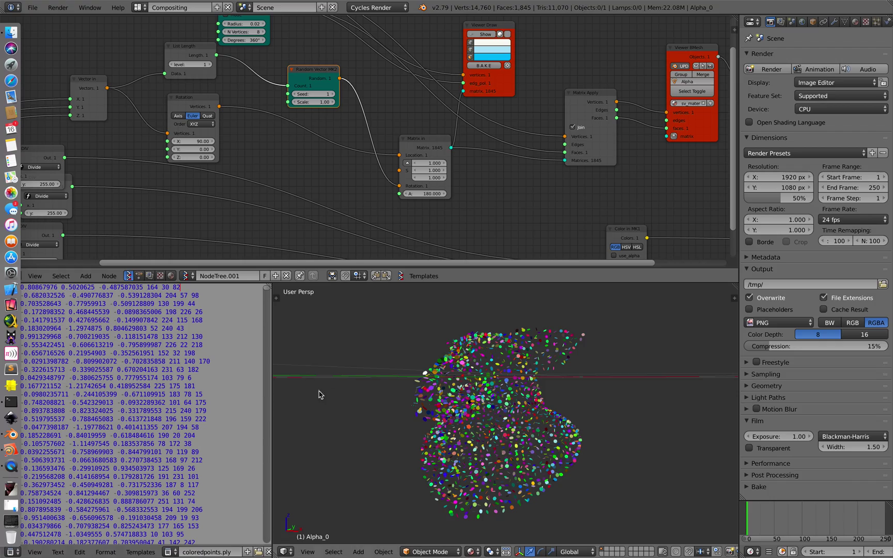
middle_click_drag(429, 399, 453, 386)
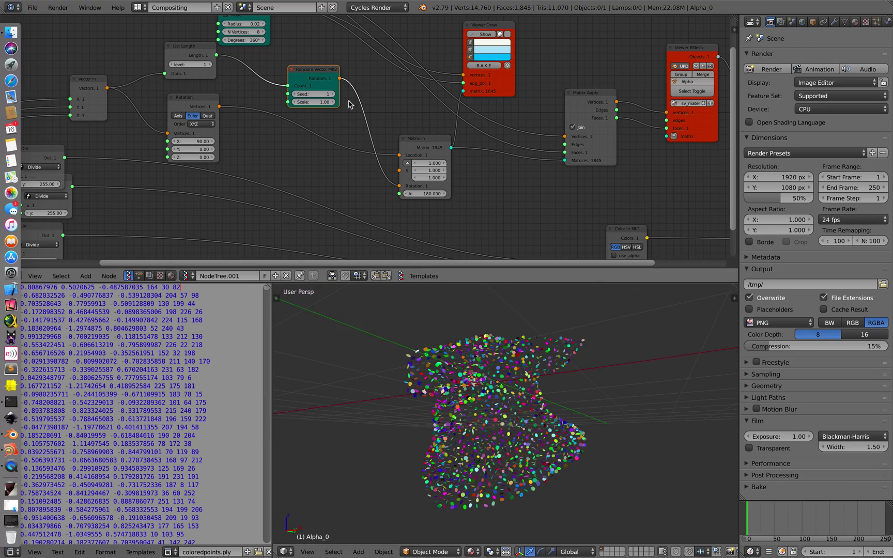
middle_click_drag(341, 105, 376, 181)
scroll(498, 417, "up", 10)
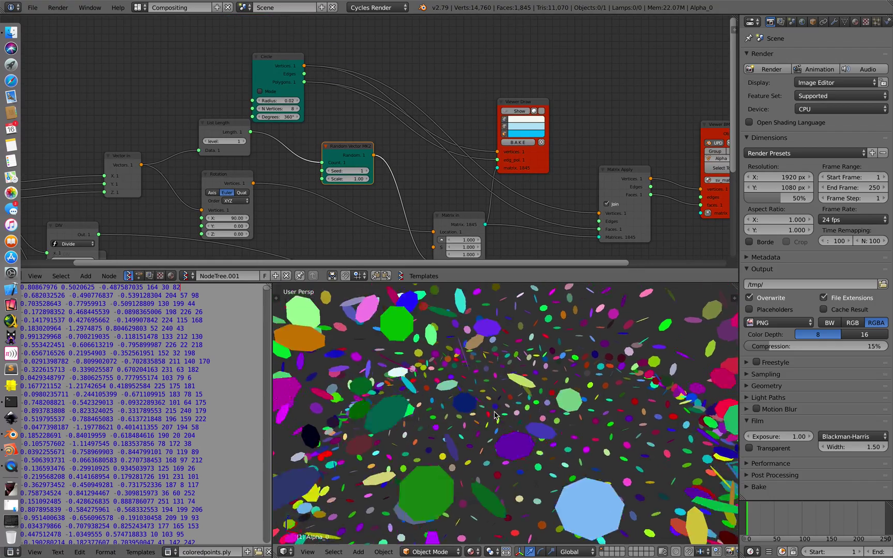
middle_click_drag(497, 414, 408, 396)
scroll(477, 388, "down", 5)
Step: Save over the blend file and show the node editor's tool shelf with the Sverchok presets
key("ctrl+s")
left_click(408, 396)
scroll(224, 67, "down", 2)
middle_click_drag(223, 68, 258, 75)
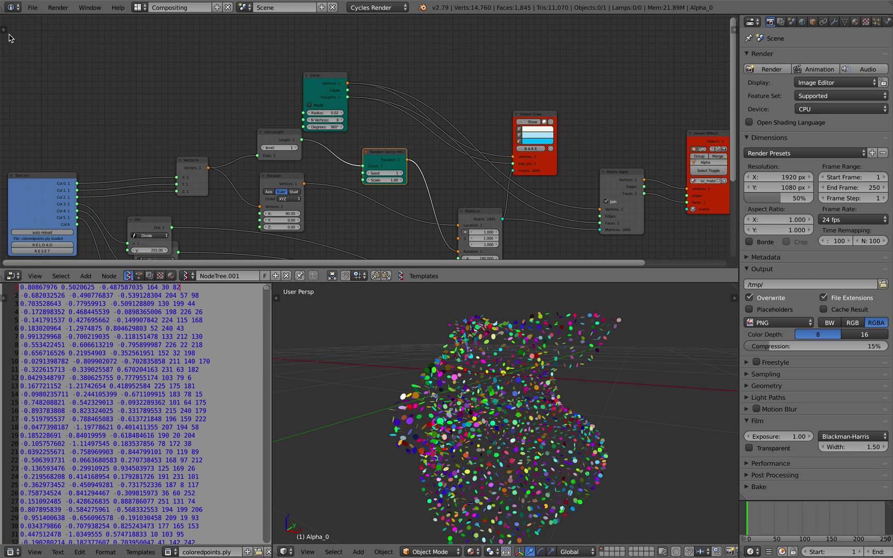
left_click(4, 30)
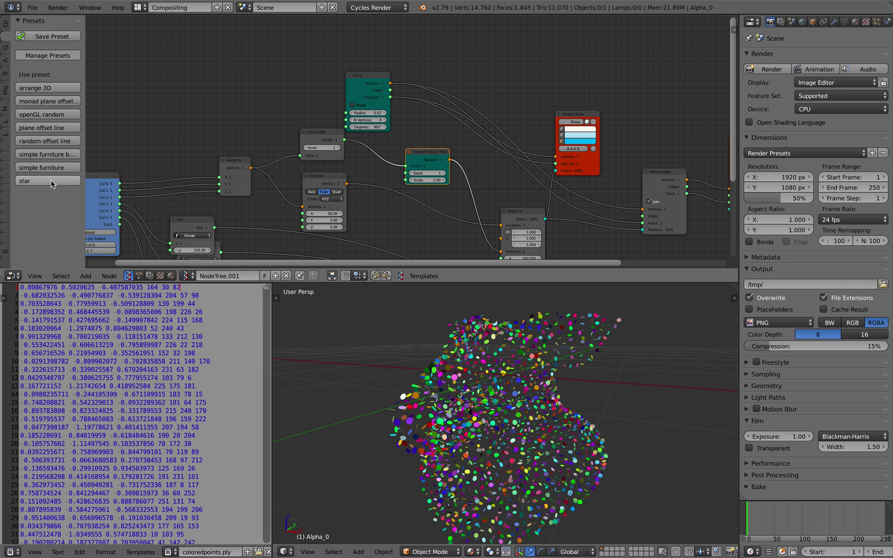
Step: Move the Circle node away from List Length and Random Vector MK2
scroll(239, 121, "down", 4)
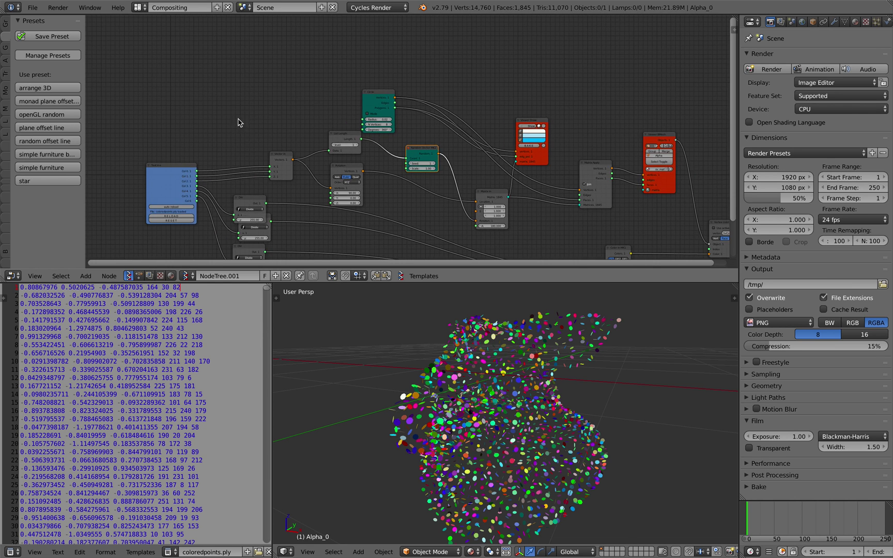
middle_click_drag(240, 122, 289, 179)
scroll(362, 160, "up", 3)
left_click_drag(425, 155, 460, 148)
key("ctrl+s")
Step: Shift the Circle node slightly farther from List Length and save over the blend file
key("shift+a")
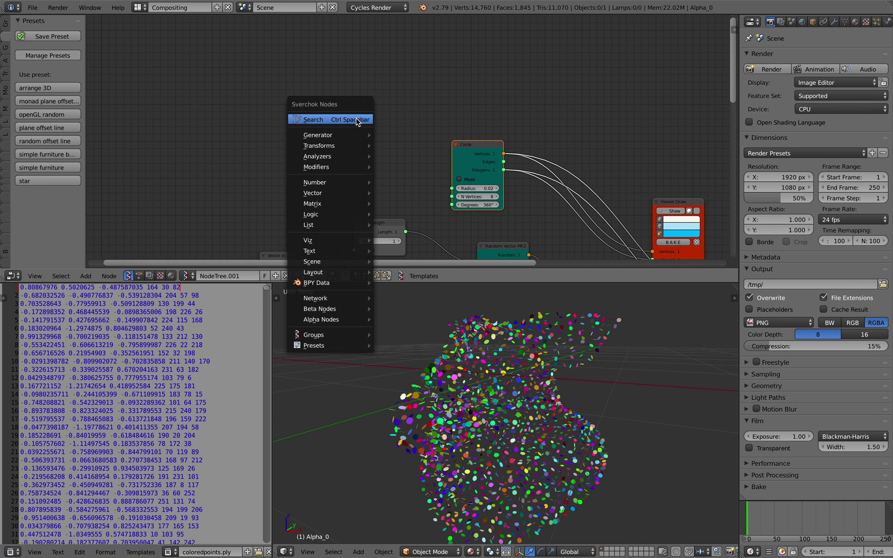
mouse_move(357, 135)
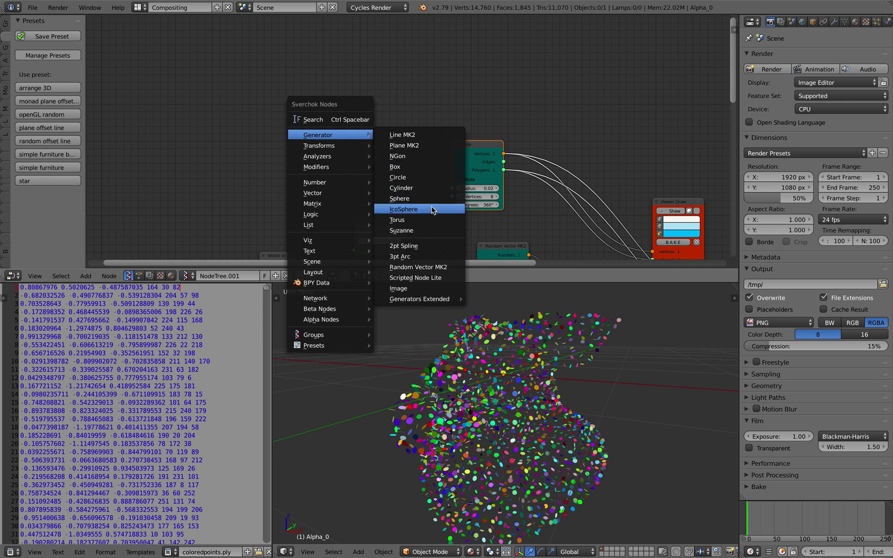
middle_click_drag(249, 136, 258, 135)
key("ctrl+s")
left_click(257, 135)
mouse_move(495, 148)
left_mouse_down()
mouse_move(507, 150)
mouse_move(494, 151)
left_mouse_up()
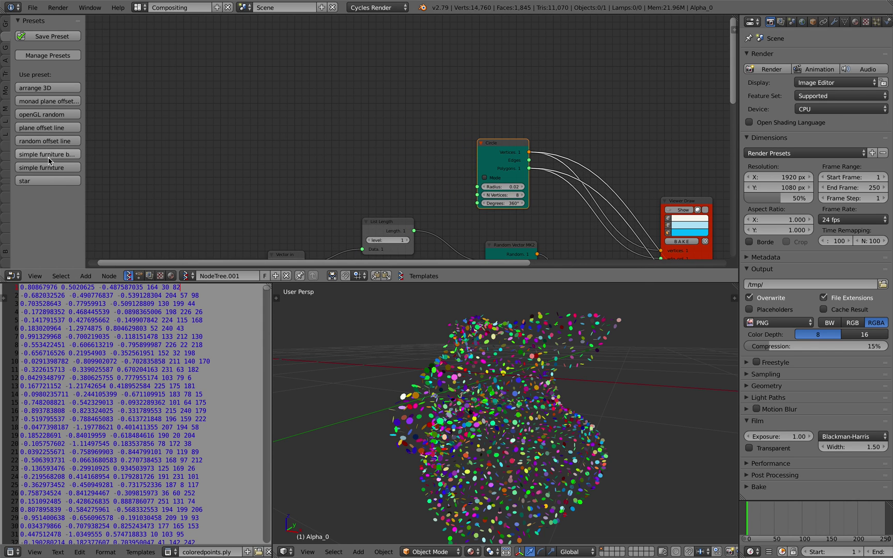
Step: Insert the star preset and place its nodes above the existing Circle node
left_click(45, 181)
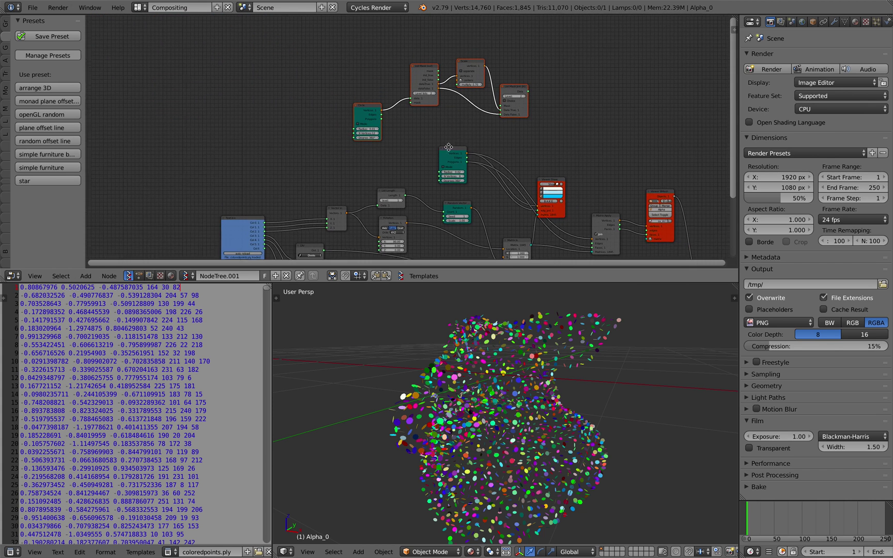
scroll(425, 146, "up", 1)
middle_click_drag(458, 65, 427, 97)
middle_click_drag(258, 131, 233, 145)
Step: Space out the star preset's Circle, List Mask (out) and Scale nodes, and save over the blend file
left_click_drag(246, 143, 231, 86)
left_click_drag(363, 66, 306, 66)
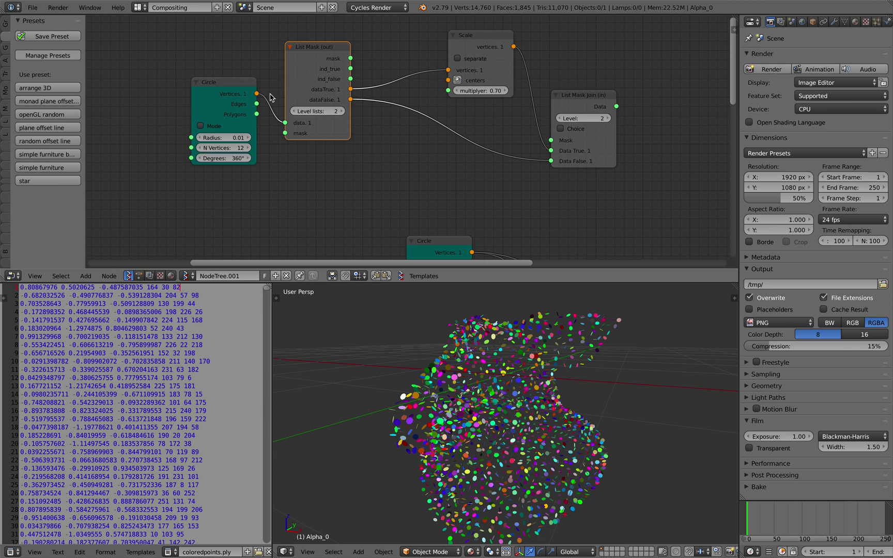
left_click_drag(232, 86, 211, 88)
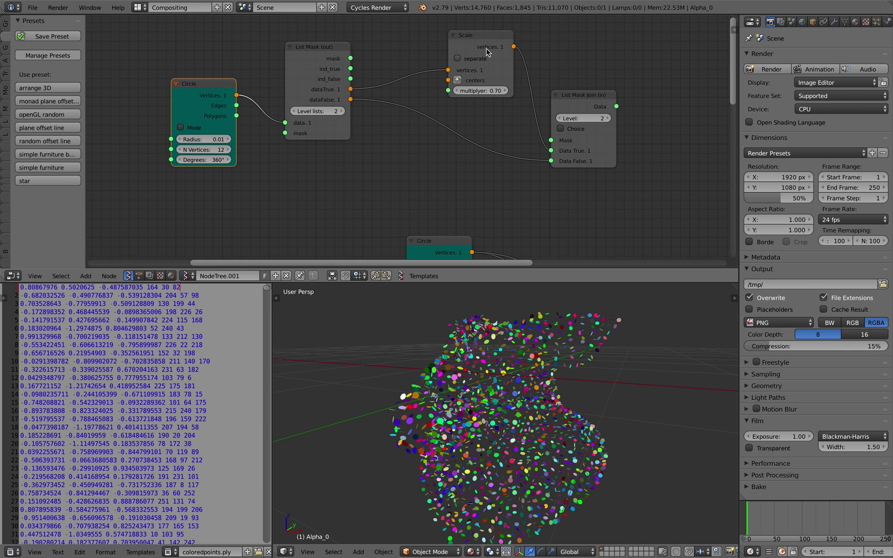
left_click_drag(486, 52, 463, 53)
scroll(563, 106, "down", 3)
middle_click_drag(540, 158, 381, 88)
key("ctrl+s")
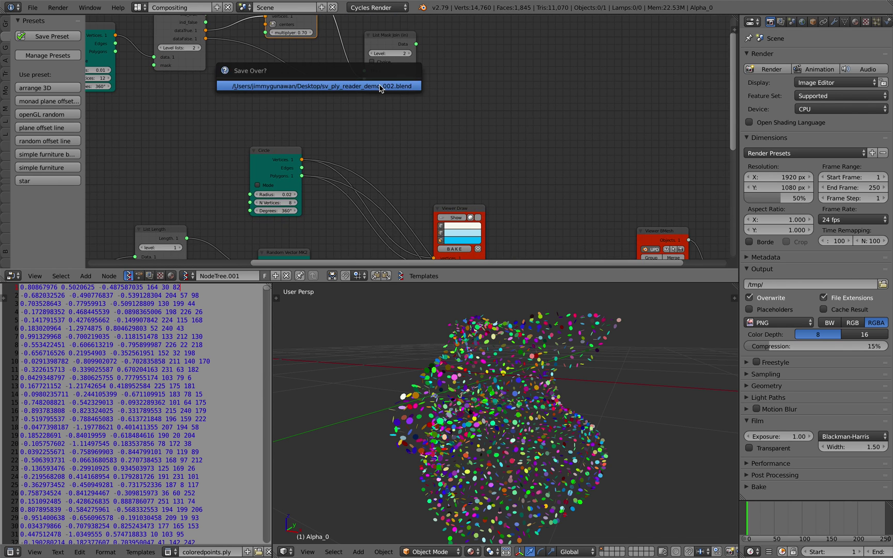
left_click(382, 88)
Step: Adjust the List Mask Join (in) node, move Viewer Draw up beside the star preset nodes, and save over the blend file
scroll(383, 89, "down", 4)
left_click_drag(402, 91, 387, 97)
scroll(433, 165, "down", 1)
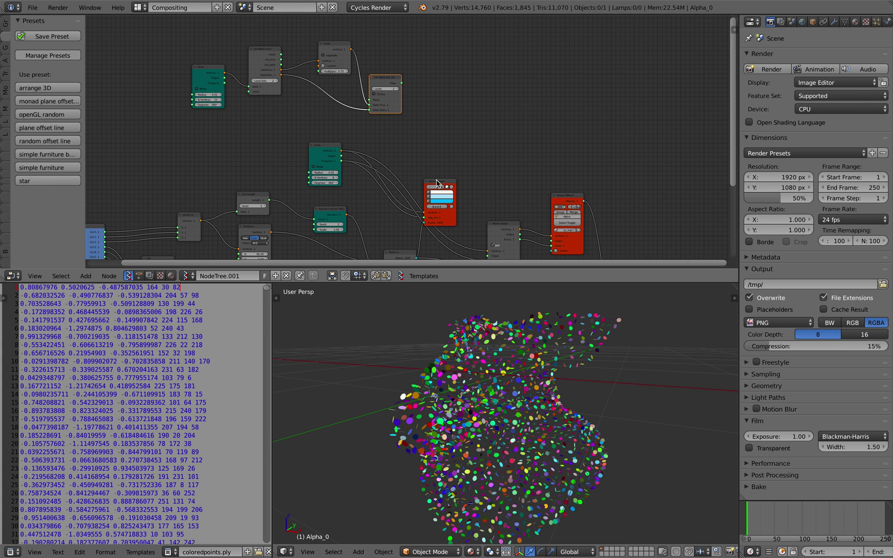
mouse_move(439, 178)
left_mouse_down()
mouse_move(482, 118)
mouse_move(484, 87)
left_mouse_up()
scroll(420, 86, "up", 2)
middle_click_drag(373, 88, 387, 143)
key("ctrl+s")
left_click(389, 145)
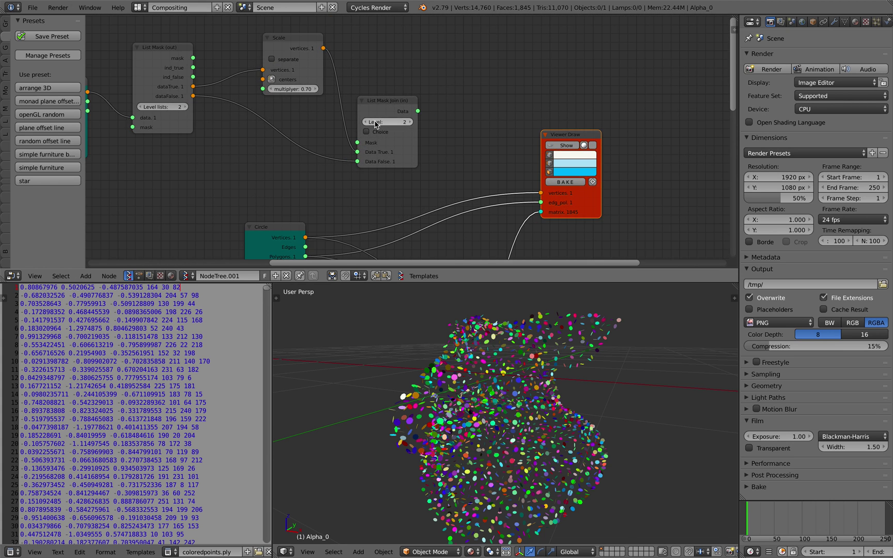
Step: Connect List Mask Join (in) Data to Viewer Draw's vertices and the star preset Circle's Polygons to its edg_pol input
scroll(395, 124, "up", 2)
scroll(397, 119, "down", 1)
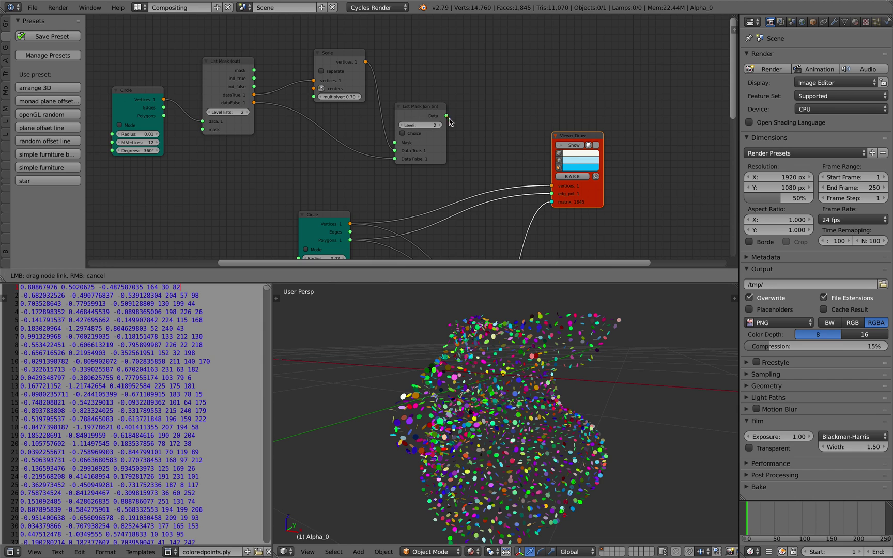
middle_click_drag(338, 199, 333, 175)
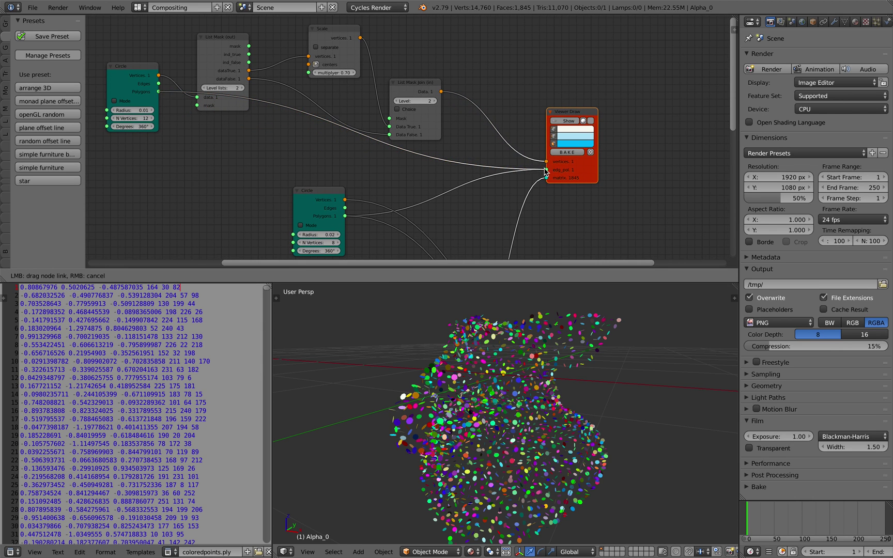
left_click_drag(545, 171, 546, 170)
scroll(500, 397, "up", 4)
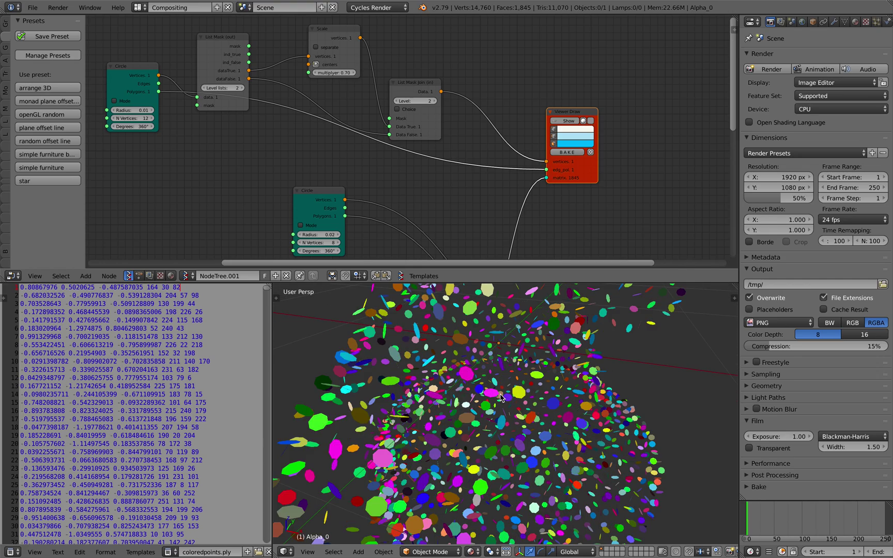
middle_click_drag(501, 393, 479, 383)
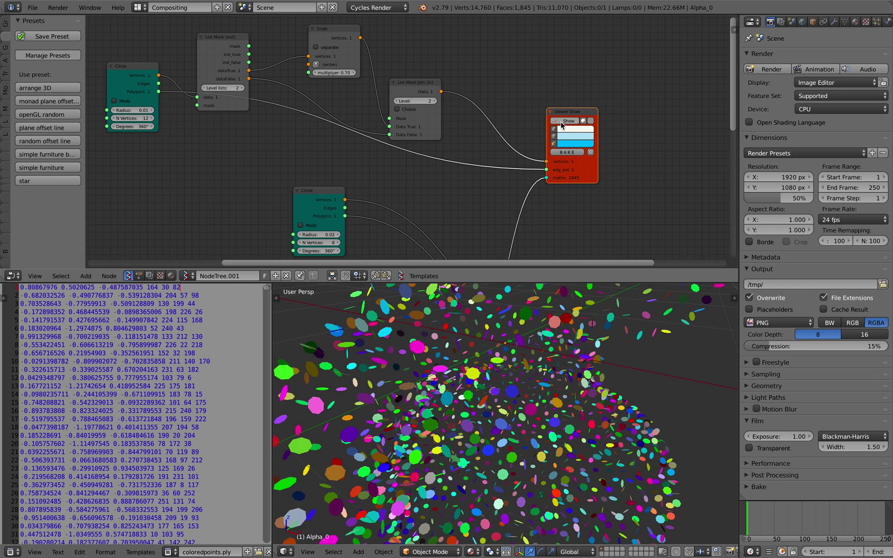
Step: Turn on Viewer Draw's display, shift it up and away from the star nodes, and move Matrix Apply up
scroll(557, 140, "down", 1)
left_click_drag(547, 159, 571, 135)
scroll(569, 143, "down", 3)
middle_click_drag(548, 195, 536, 104)
left_click_drag(521, 159, 522, 111)
middle_click_drag(491, 134, 490, 196)
scroll(490, 195, "up", 2)
middle_click_drag(445, 140, 448, 159)
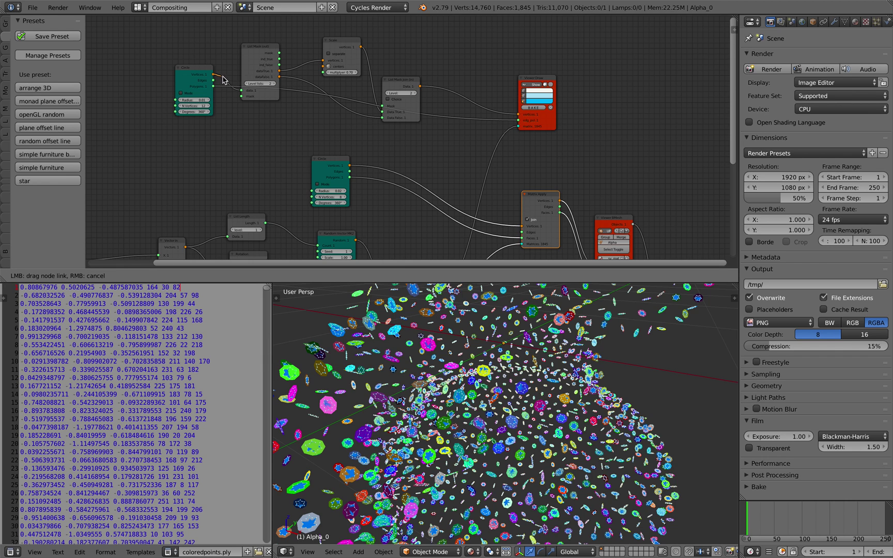
Step: Feed Matrix Apply's Vertices from List Mask Join (in) and Faces from the star Circle's Polygons, and delete the old Circle node
left_click_drag(418, 87, 426, 92)
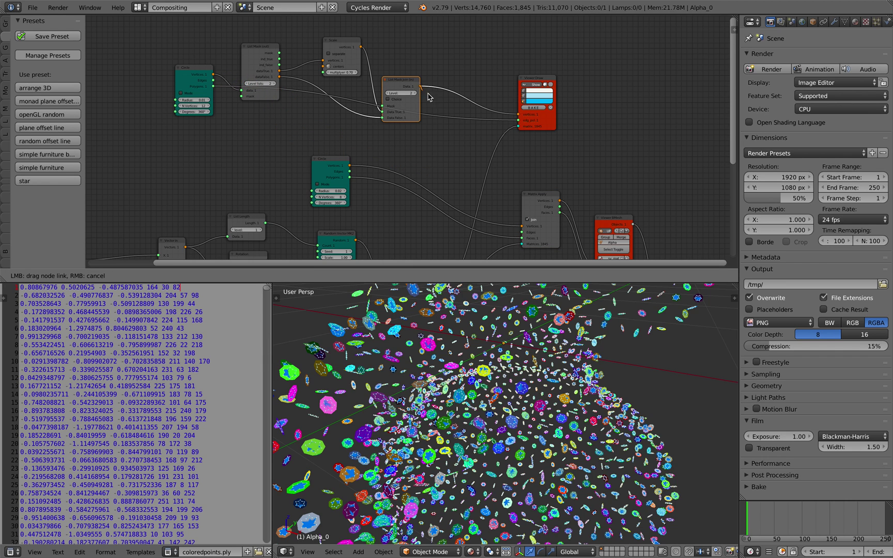
left_click_drag(521, 227, 521, 226)
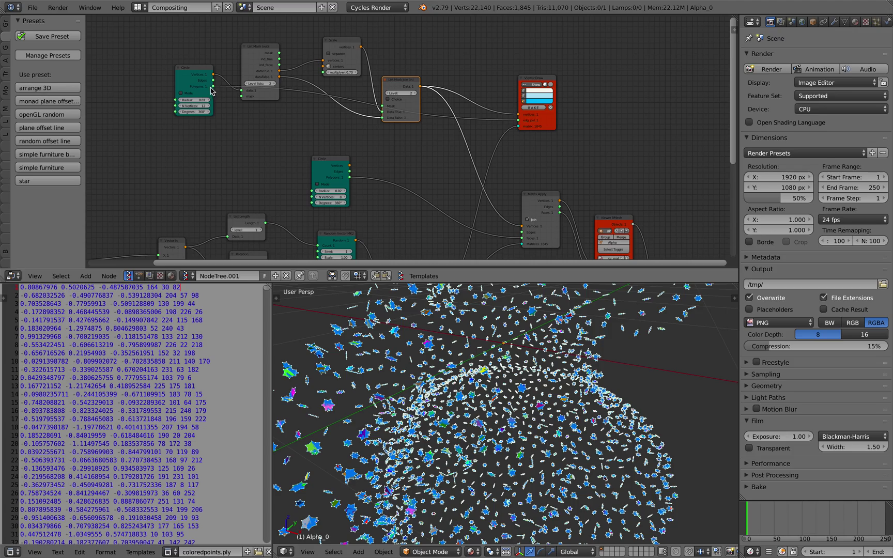
left_click_drag(519, 239, 522, 238)
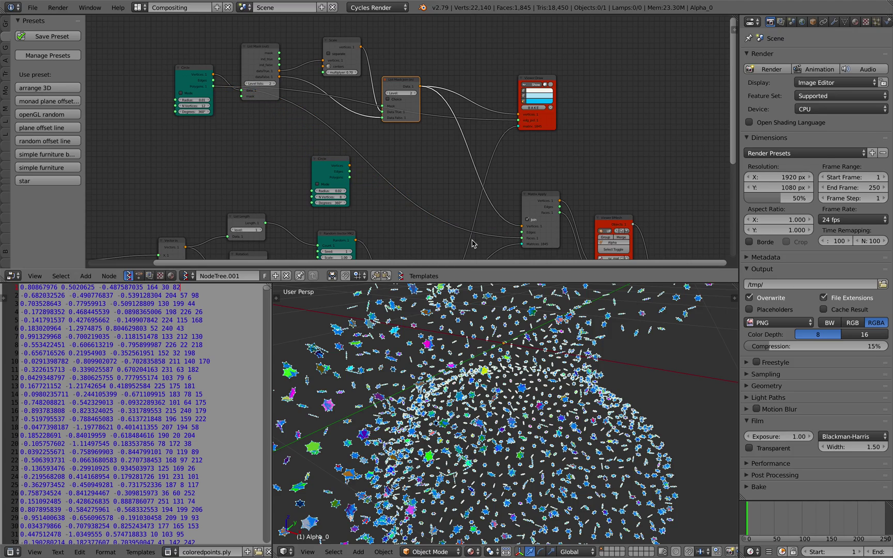
key("x")
Step: Turn off the Viewer Draw node's display so only the coloured star mesh is shown
middle_click_drag(451, 145, 413, 143)
middle_click_drag(503, 362, 476, 365)
middle_click_drag(524, 165, 458, 98)
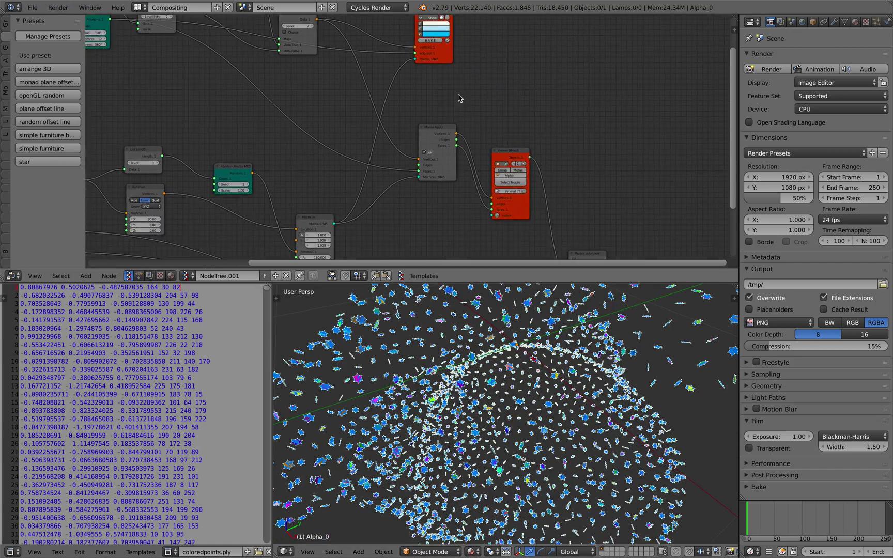
scroll(483, 119, "up", 5)
mouse_move(509, 142)
middle_mouse_down()
mouse_move(505, 179)
mouse_move(524, 260)
middle_mouse_up()
left_click(446, 74)
scroll(504, 383, "down", 3)
mouse_move(503, 439)
middle_mouse_down()
mouse_move(519, 403)
mouse_move(530, 392)
mouse_move(542, 397)
middle_mouse_up()
scroll(537, 395, "up", 3)
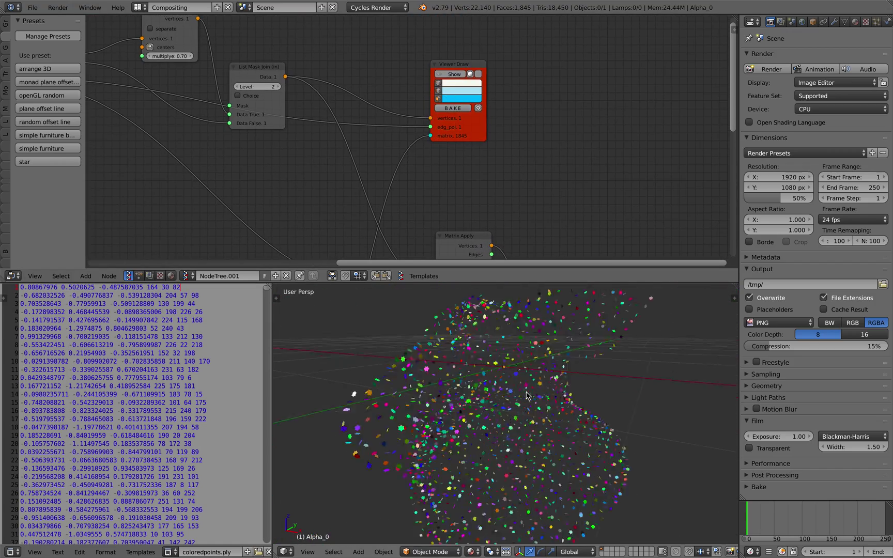
Step: Set the star preset Circle's N Vertices to 20 and save over the blend file
middle_click_drag(301, 127, 431, 165)
scroll(430, 165, "up", 4)
middle_click_drag(310, 146, 552, 173)
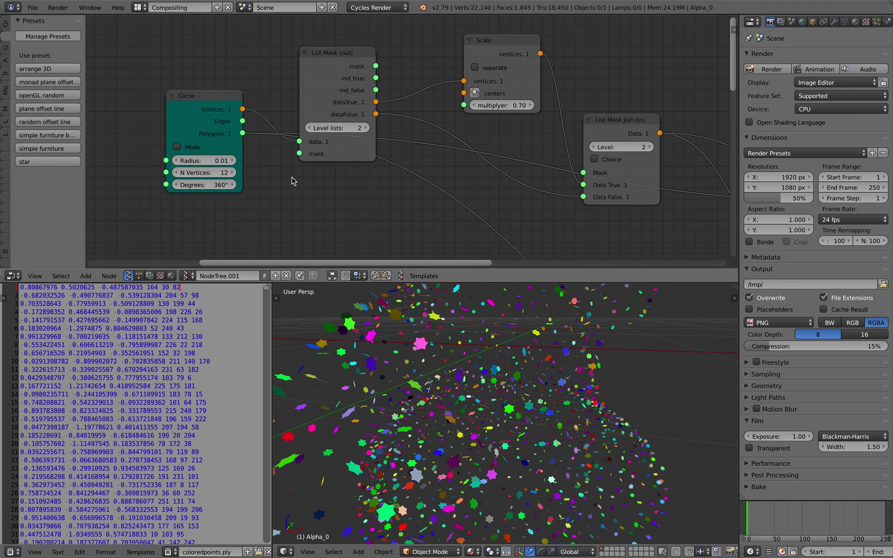
middle_click_drag(268, 175, 338, 184)
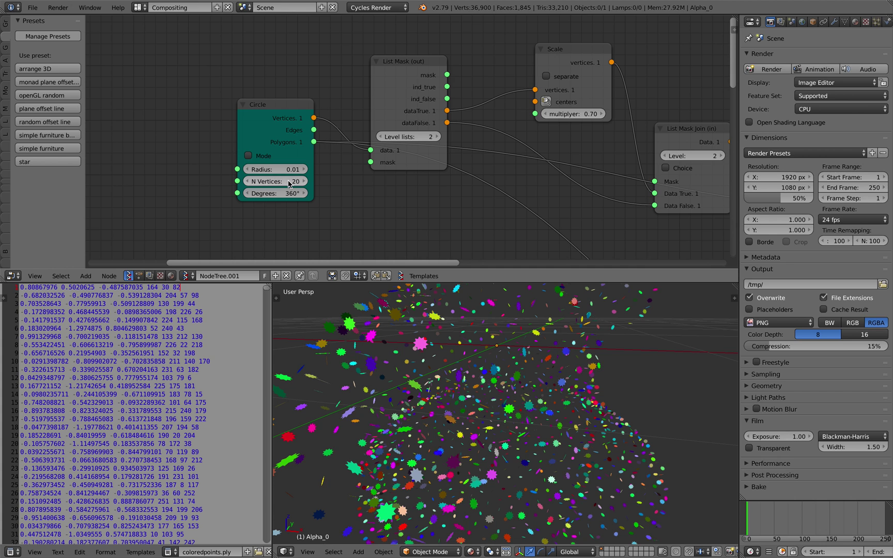
middle_click_drag(460, 328, 514, 358)
key("ctrl+s")
left_click(514, 357)
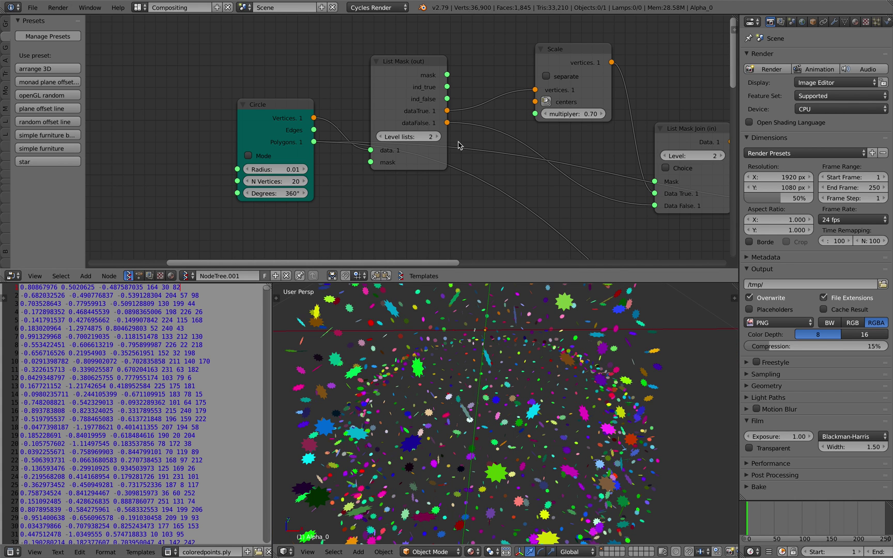
Step: Set the Scale node's multiplyer to 1.97 to make the star points longer
scroll(498, 133, "right", 2, "ctrl")
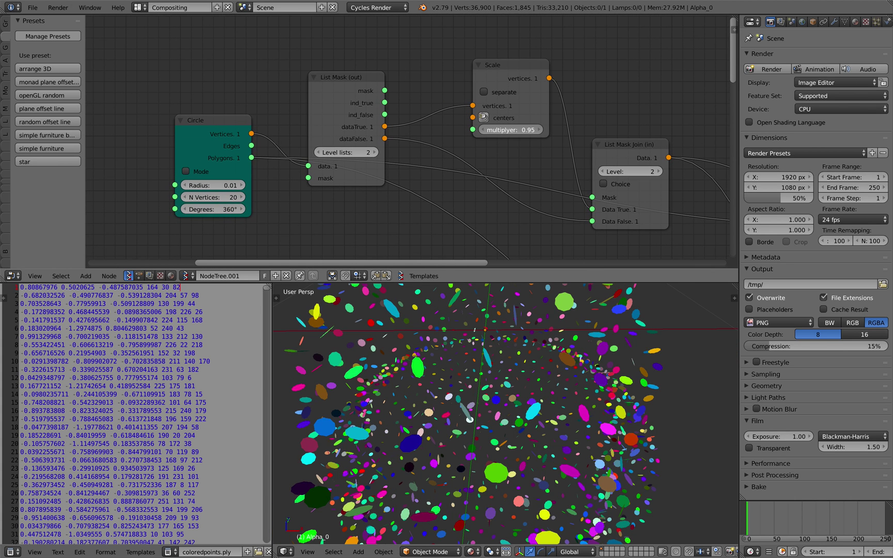
mouse_move(510, 130)
left_mouse_down()
mouse_move(531, 130)
mouse_move(494, 130)
mouse_move(518, 129)
left_mouse_up()
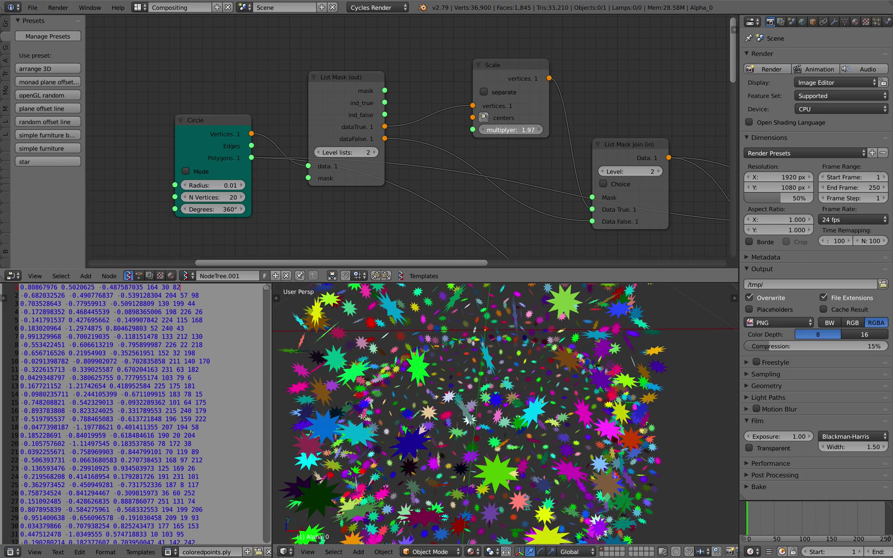
middle_click_drag(542, 431, 582, 421)
scroll(542, 418, "down", 6)
middle_click_drag(512, 418, 577, 409)
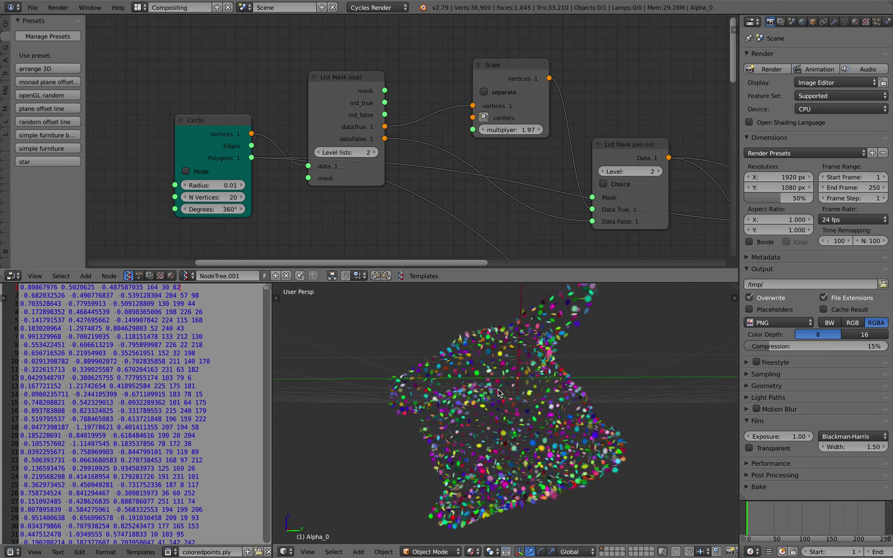
middle_click_drag(559, 353, 564, 355)
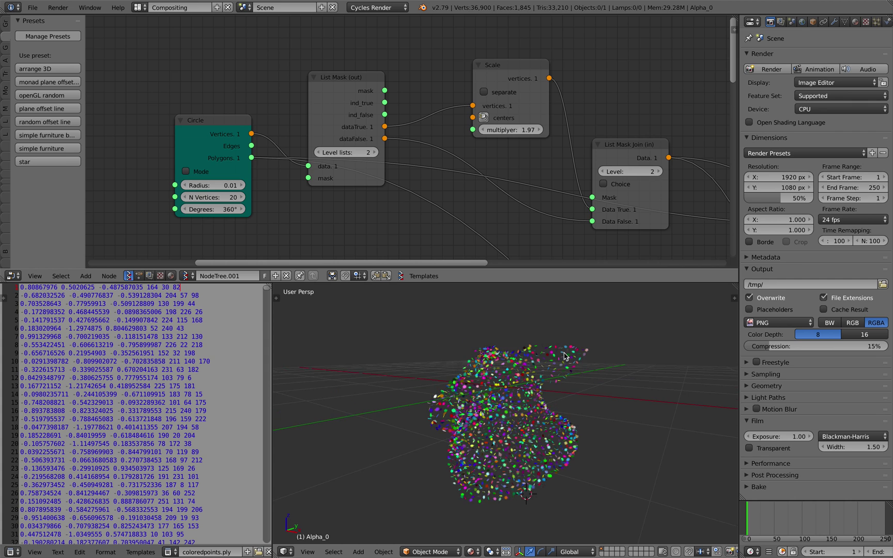
key("Home")
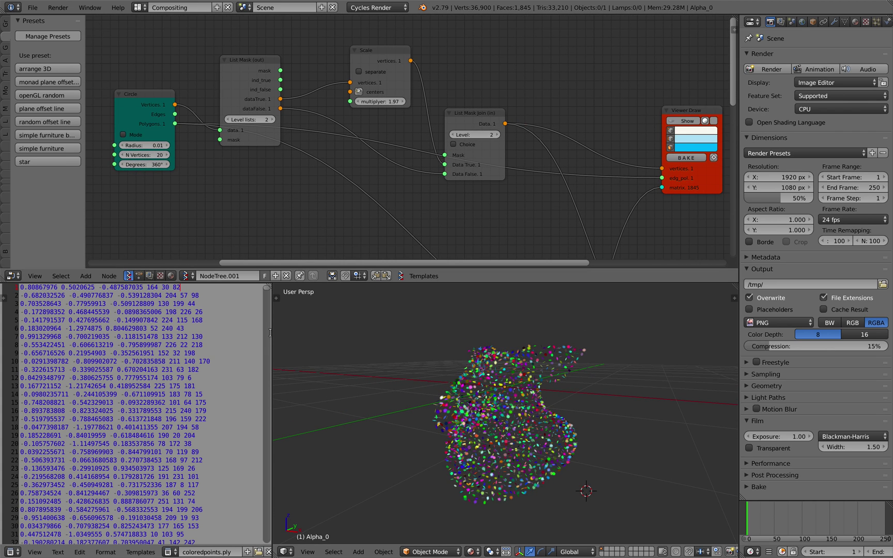
Step: Widen the text editor showing coloredpoints.ply slightly and save over the blend file
left_click_drag(271, 332, 295, 336)
left_click_drag(191, 342, 177, 402)
left_click(177, 386)
middle_click_drag(436, 398, 413, 399)
scroll(492, 377, "up", 3)
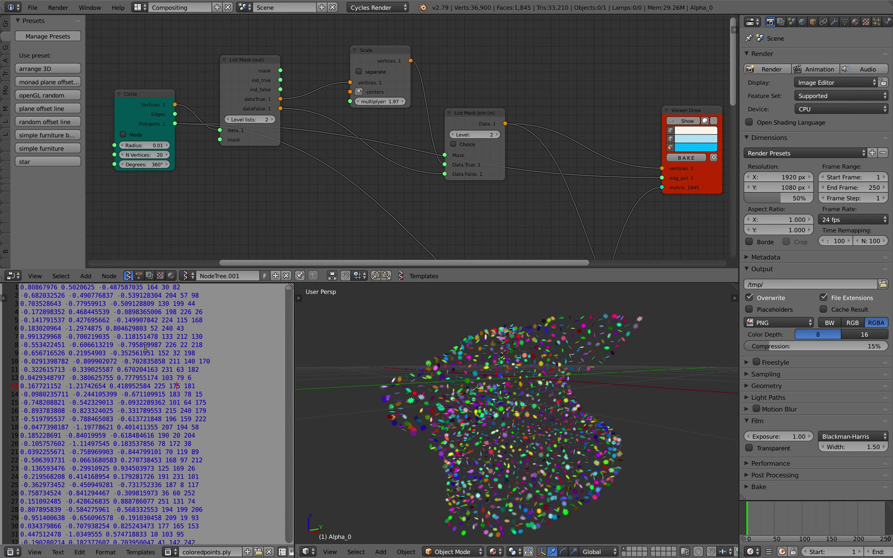
middle_click_drag(429, 325, 476, 409)
key("ctrl+s")
left_click(456, 412)
Step: Move Matrix Apply, Viewer BMesh and the vertex color node up towards the star preset nodes
scroll(423, 180, "down", 2)
middle_click_drag(407, 171, 398, 135)
scroll(398, 155, "down", 3)
middle_click_drag(562, 183, 528, 146)
left_click_drag(545, 147, 545, 114)
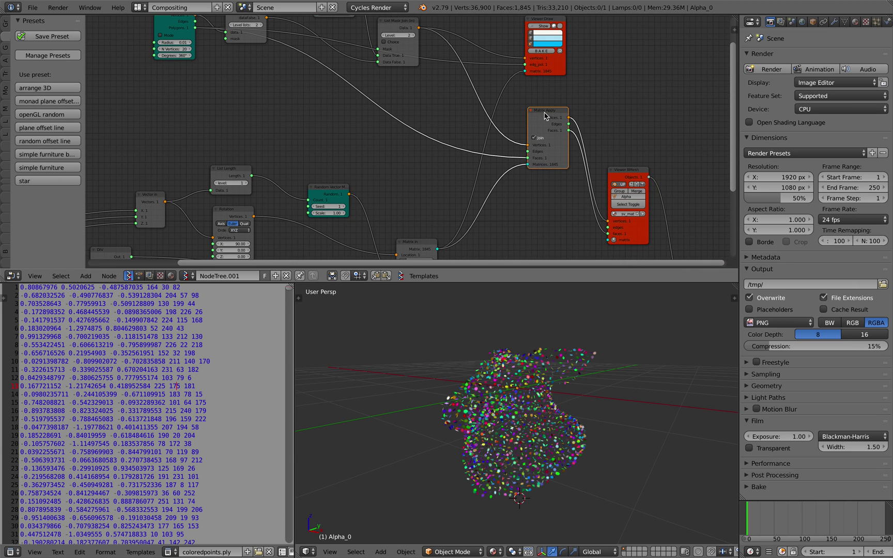
left_click_drag(635, 164, 657, 117)
middle_click_drag(654, 140, 479, 111)
scroll(480, 118, "down", 3)
left_click_drag(513, 228, 538, 118)
Step: Shift Viewer BMesh and the vertex color node closer to Matrix Apply
middle_click_drag(521, 133, 533, 151)
scroll(528, 151, "up", 3)
middle_click_drag(462, 131, 504, 139)
mouse_move(375, 131)
middle_mouse_down()
mouse_move(419, 128)
mouse_move(409, 138)
mouse_move(407, 128)
mouse_move(366, 127)
middle_mouse_up()
scroll(420, 128, "down", 4)
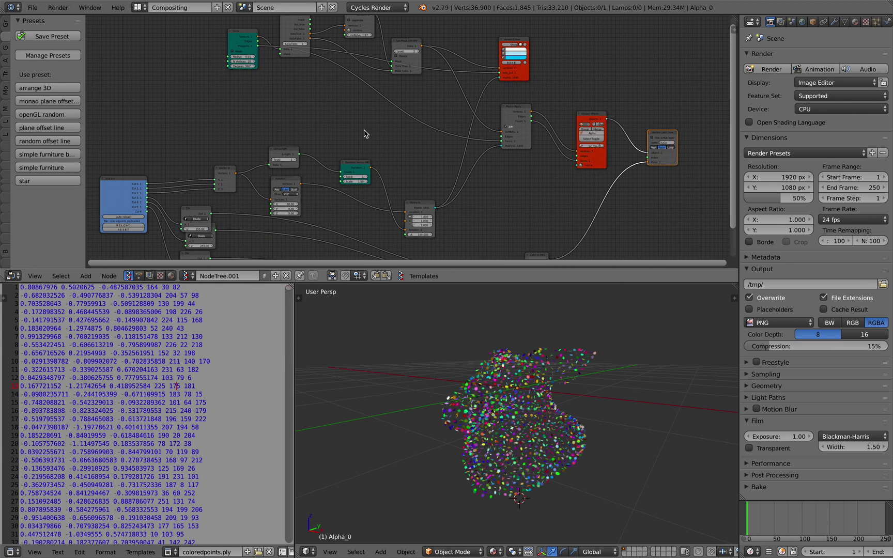
scroll(364, 134, "down", 1)
scroll(361, 137, "up", 3)
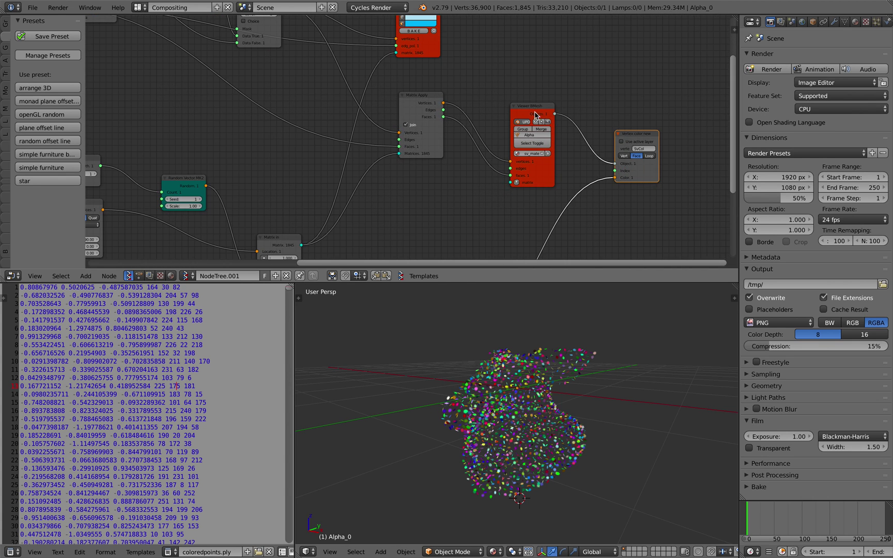
left_click_drag(536, 116, 494, 112)
left_click_drag(635, 141, 610, 149)
scroll(604, 150, "down", 2)
middle_click_drag(564, 153, 604, 151)
middle_click_drag(543, 379, 519, 390)
scroll(532, 376, "up", 3)
scroll(532, 375, "down", 3)
Step: Switch to Houdini and set scatter1's Force Total Count to 5000
key("ctrl+Left")
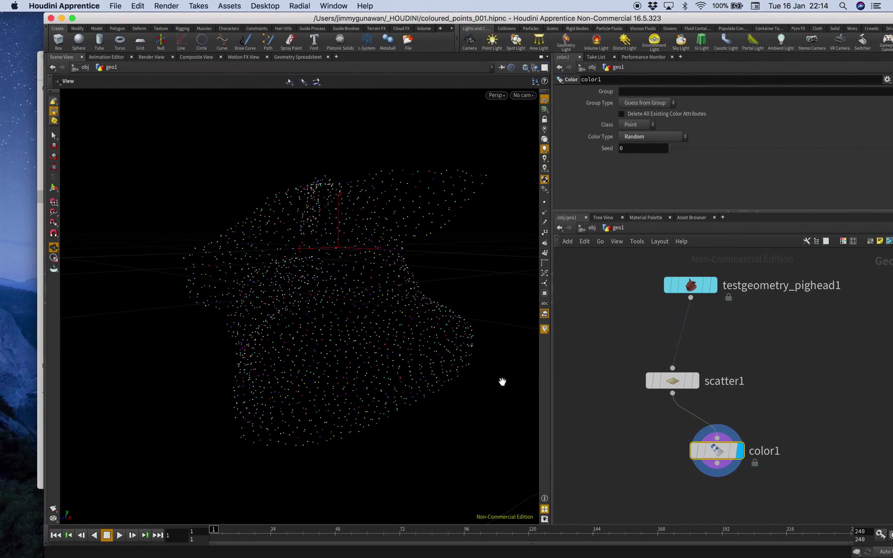
left_click_drag(368, 328, 389, 320)
left_click(666, 381)
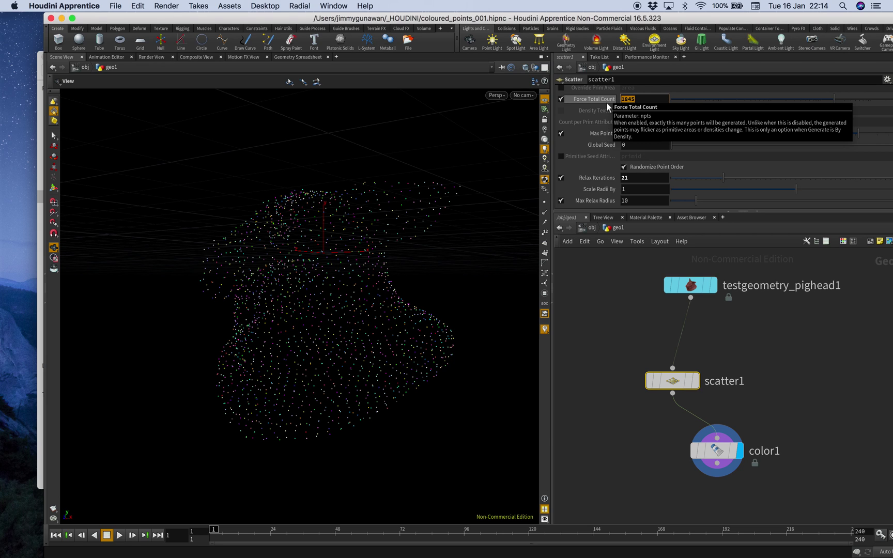
type("5000")
key("Return")
left_click_drag(378, 303, 476, 258)
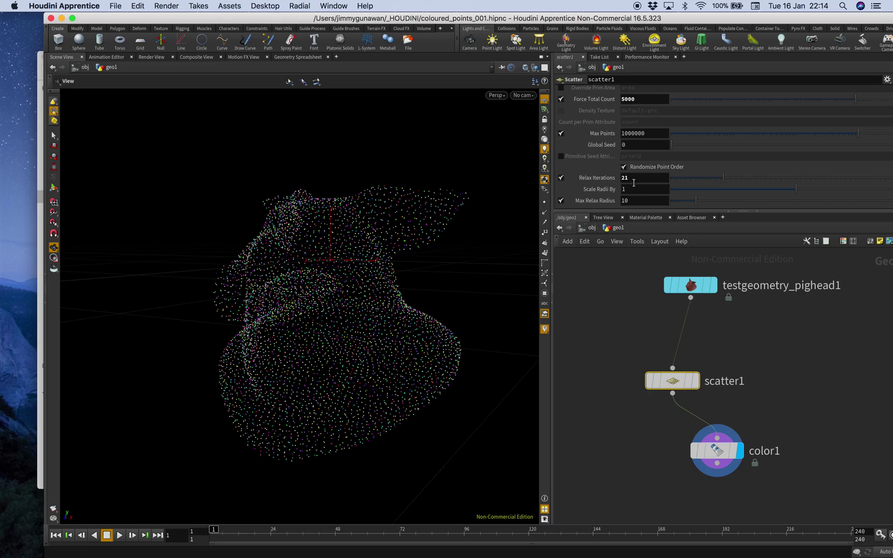
Step: Shift the Houdini window to reveal more of the network, move scatter1 up and nudge color1 into line below it
scroll(653, 174, "up", 5)
scroll(663, 172, "down", 3)
left_click_drag(439, 245, 342, 284)
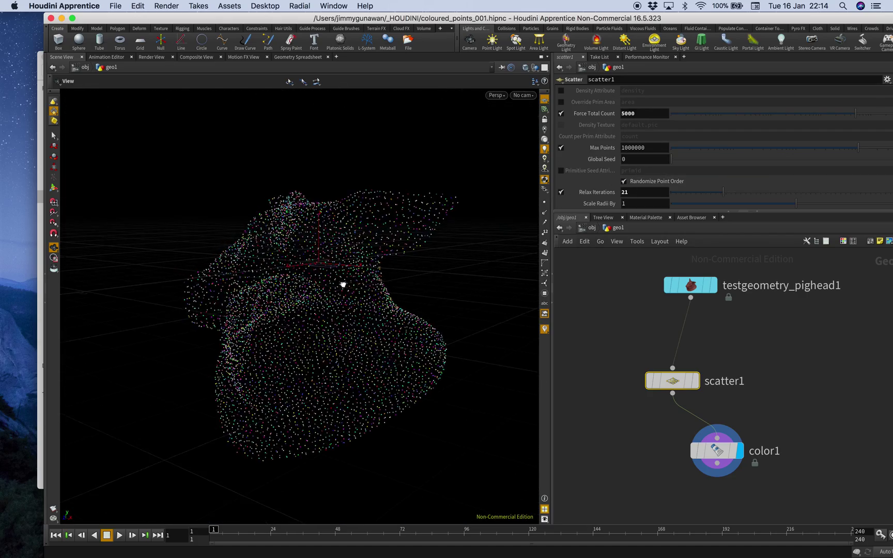
left_click_drag(531, 21, 501, 20)
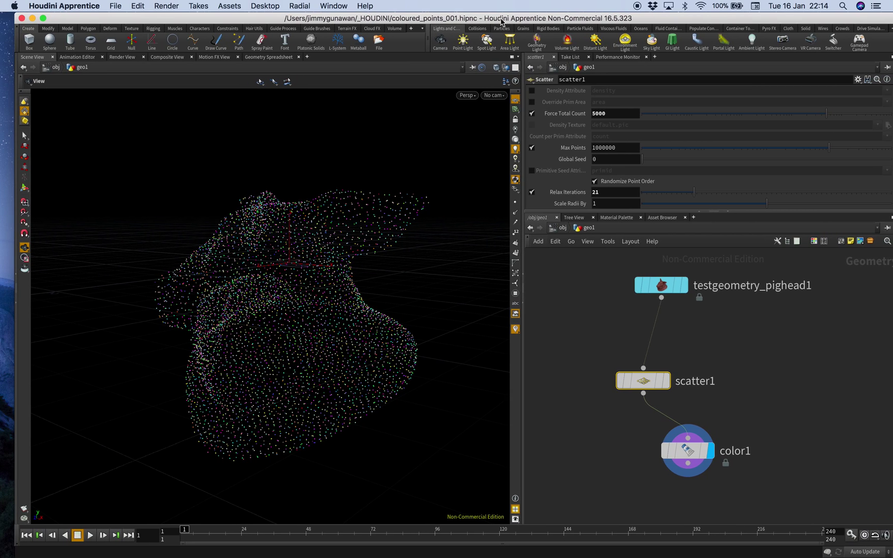
left_click_drag(623, 380, 632, 359)
left_click_drag(686, 437, 680, 437)
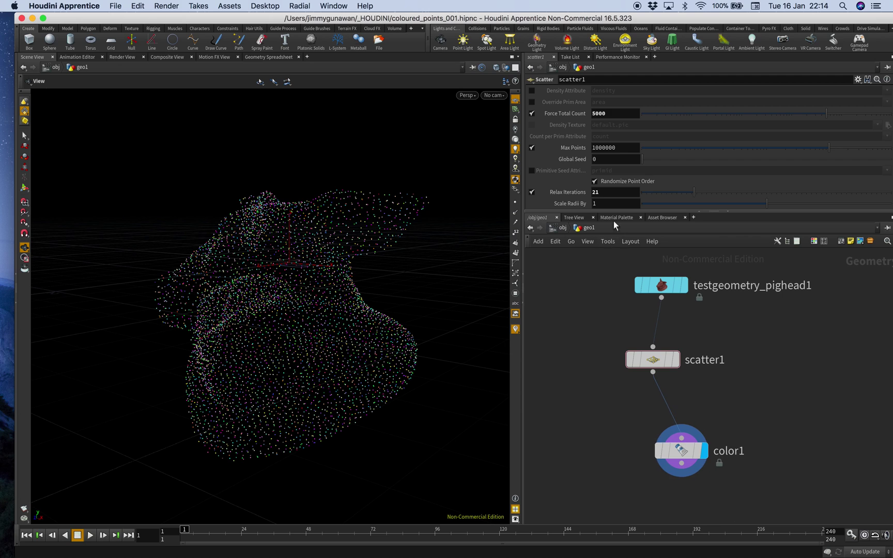
Step: Set scatter1's Relax Iterations to 10 and shift the Houdini window slightly further over
left_click_drag(693, 192, 675, 195)
left_click_drag(462, 253, 356, 290)
left_click_drag(400, 21, 388, 21)
left_click_drag(331, 307, 319, 271)
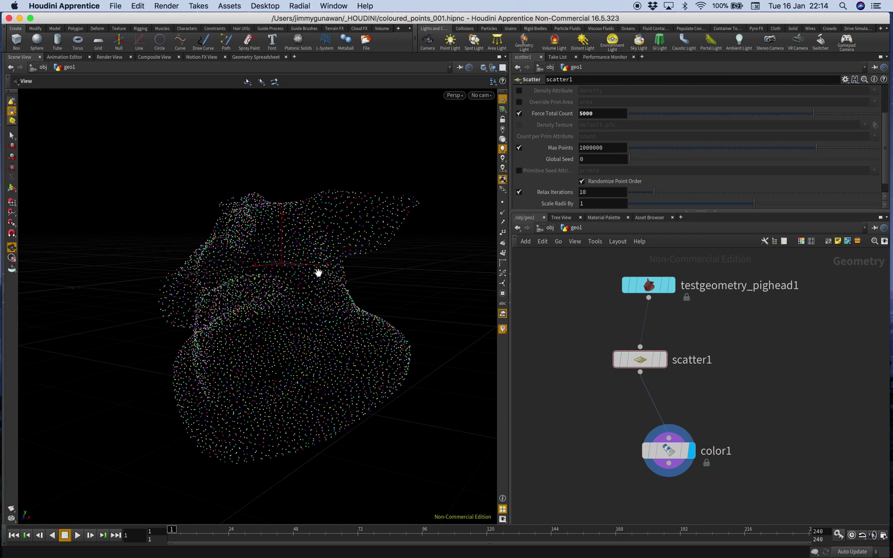
Step: Check the installed Houdini version in the About information and close it
left_click(364, 6)
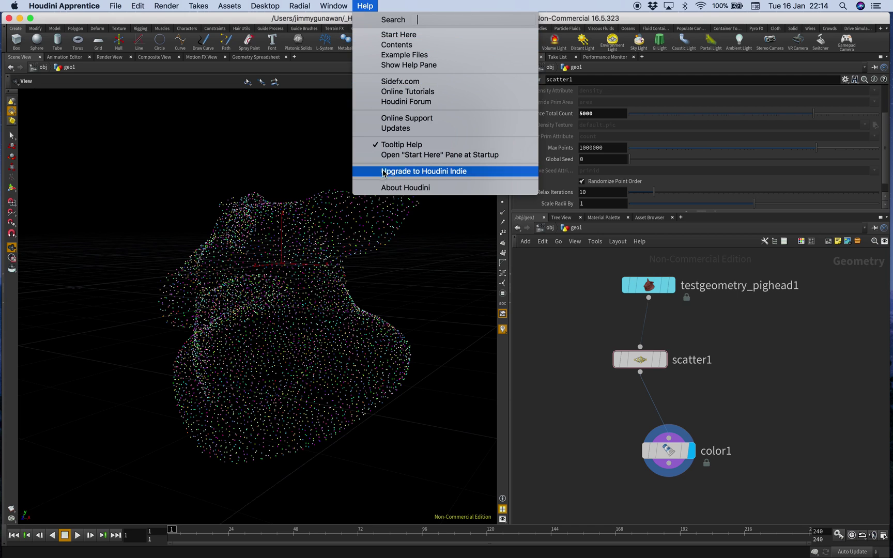
left_click(391, 187)
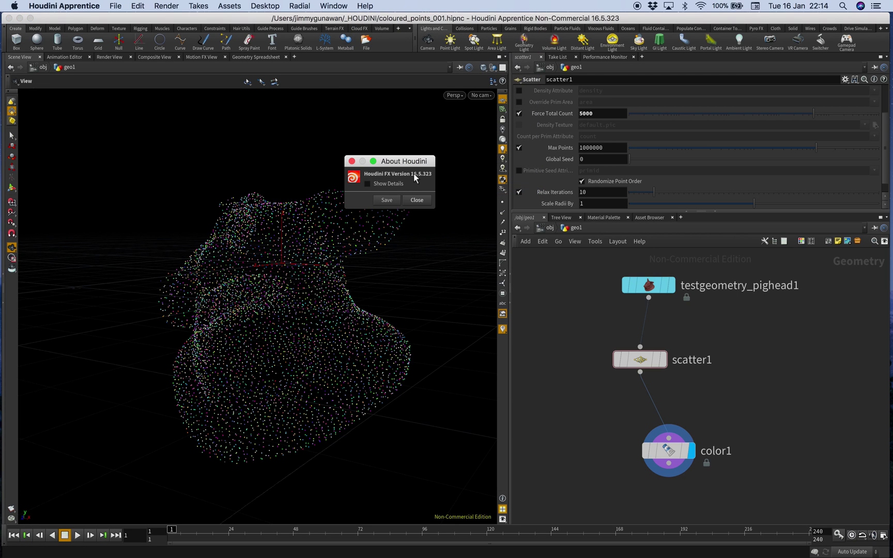
left_click(416, 200)
left_click_drag(400, 185, 358, 127)
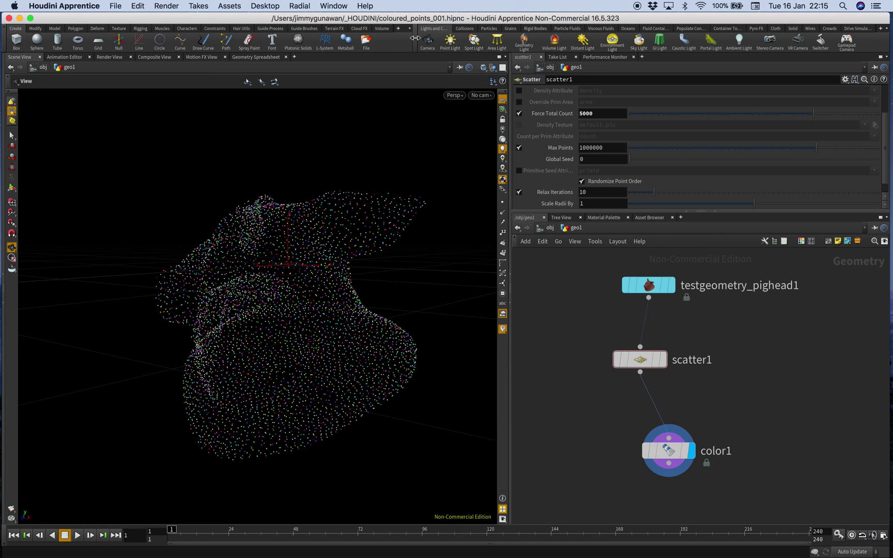
Step: Adjust the spacing of the scatter1 and color1 nodes and switch back to Blender
left_click_drag(409, 307, 328, 201)
scroll(674, 369, "up", 1)
left_click_drag(641, 369, 643, 376)
left_click_drag(388, 270, 341, 259)
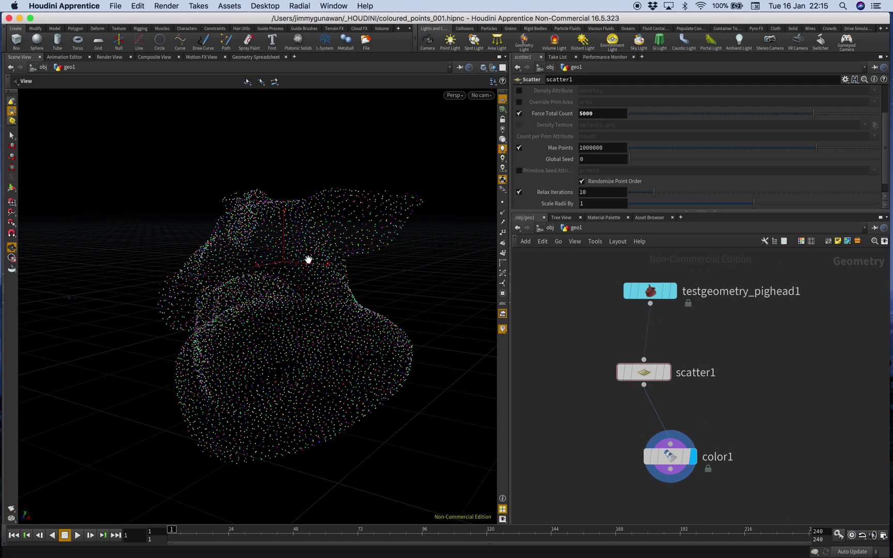
left_click_drag(667, 456, 661, 447)
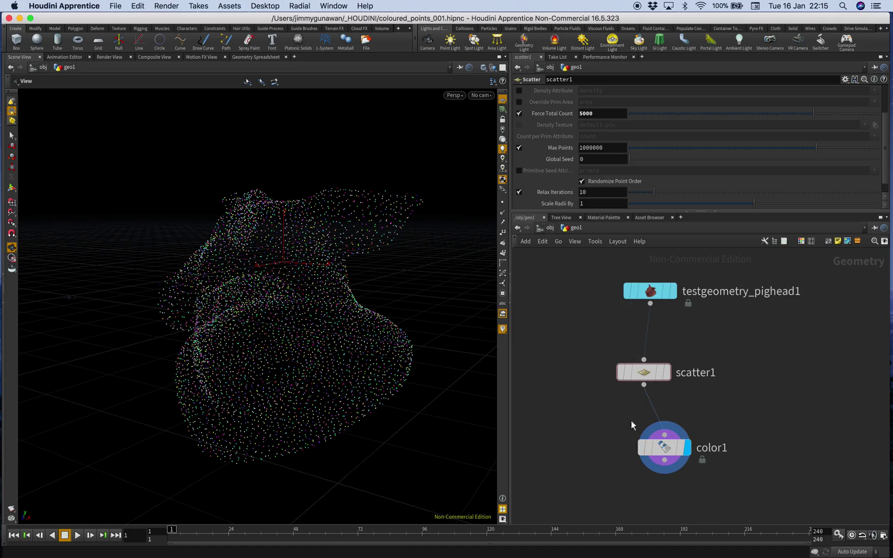
key("ctrl+Right")
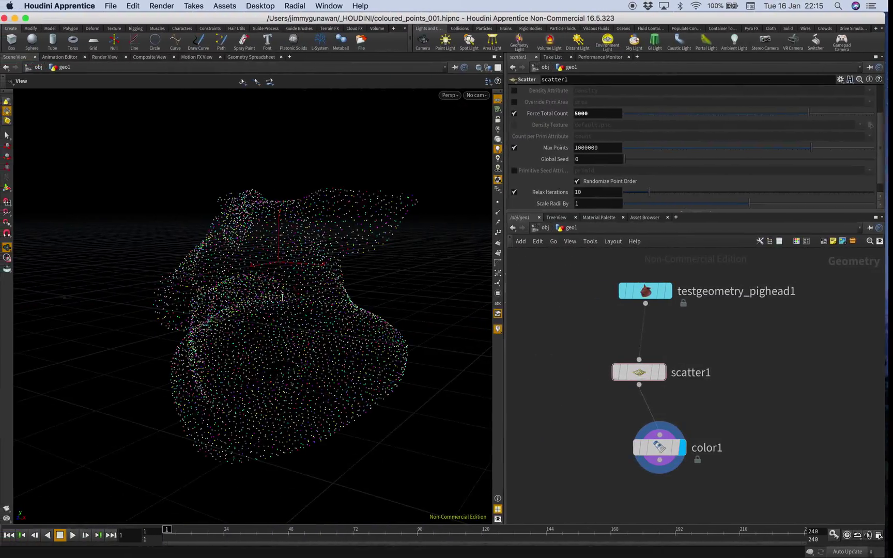
Step: Review the full Sverchok node tree in Blender and examine the coloured star mesh from several angles against Houdini's scattered pig-head points
key("ctrl+Right")
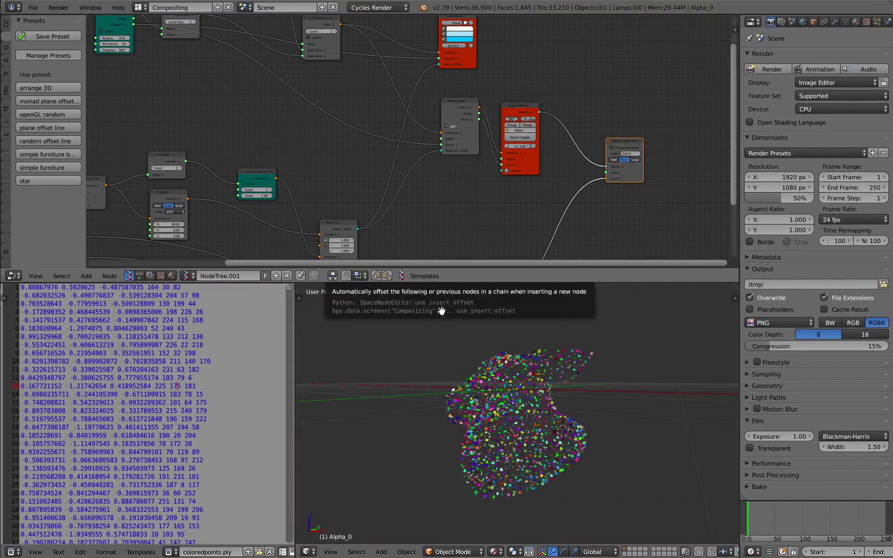
middle_click_drag(484, 363, 436, 357)
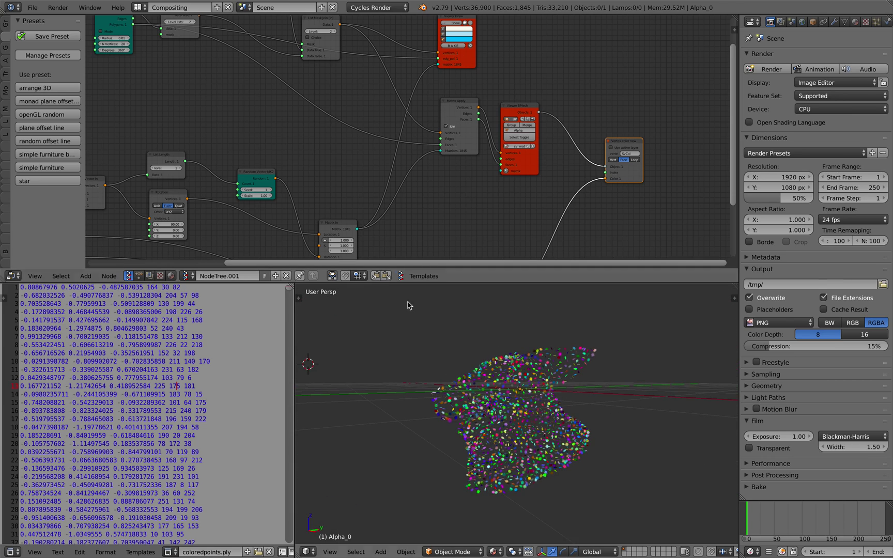
scroll(275, 114, "down", 5)
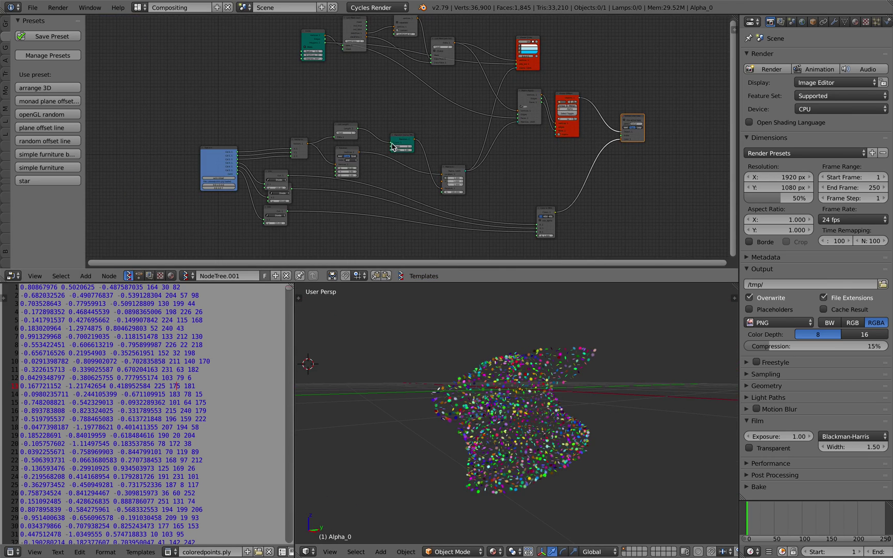
middle_click_drag(393, 147, 385, 160)
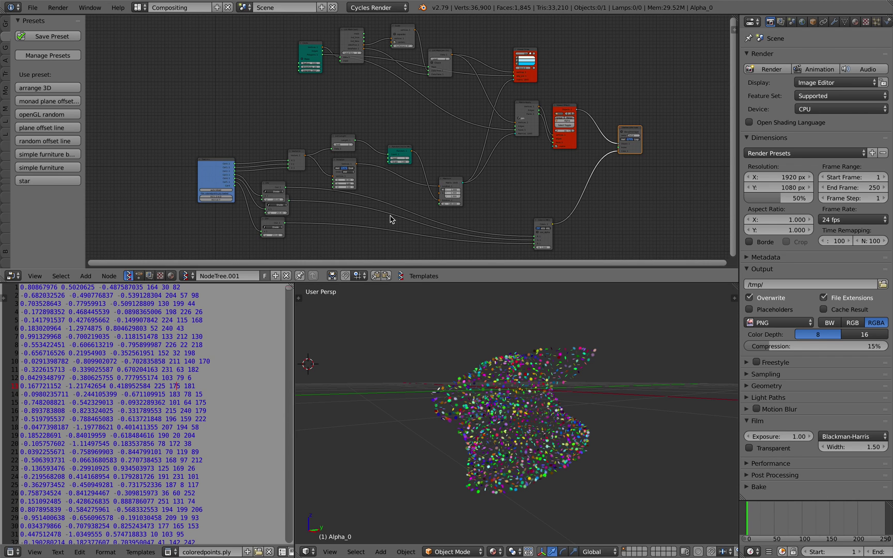
middle_click_drag(448, 370, 451, 367)
middle_click_drag(310, 141, 319, 145)
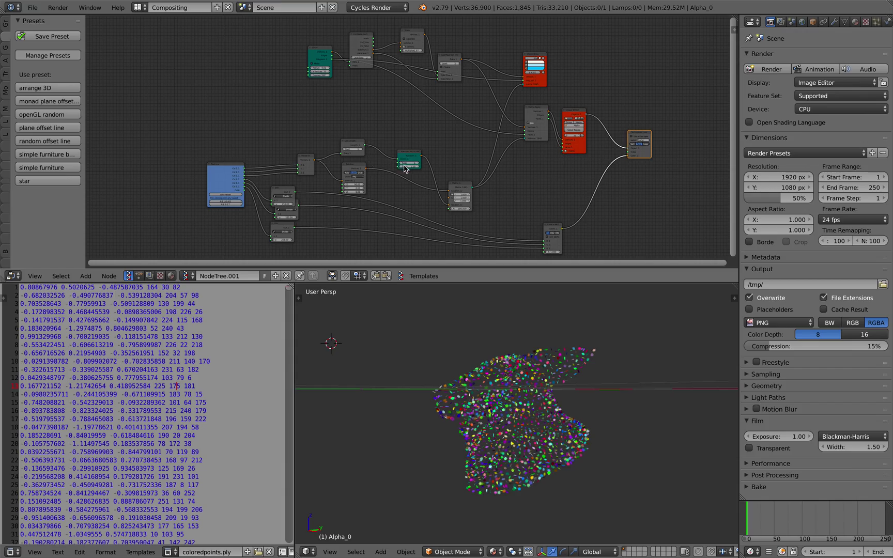
key("ctrl+Left")
key("ctrl+Right")
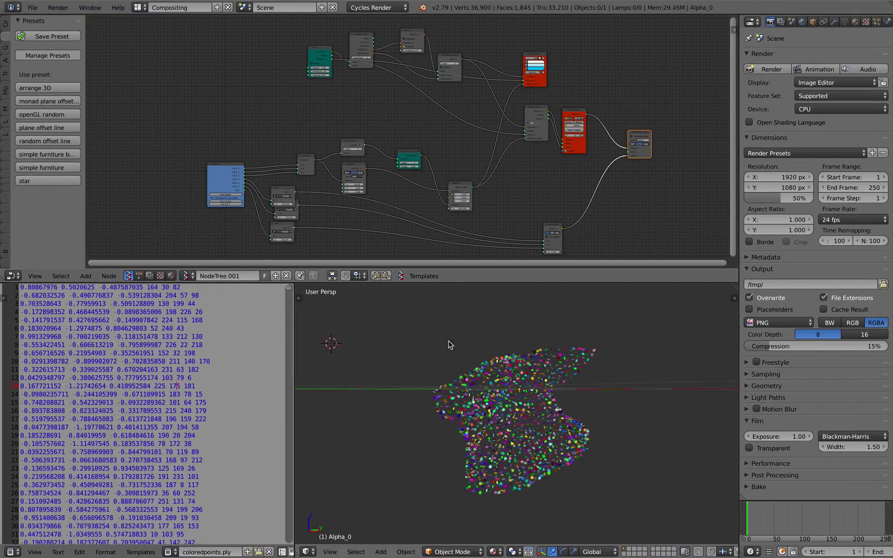
middle_click_drag(524, 364, 476, 367)
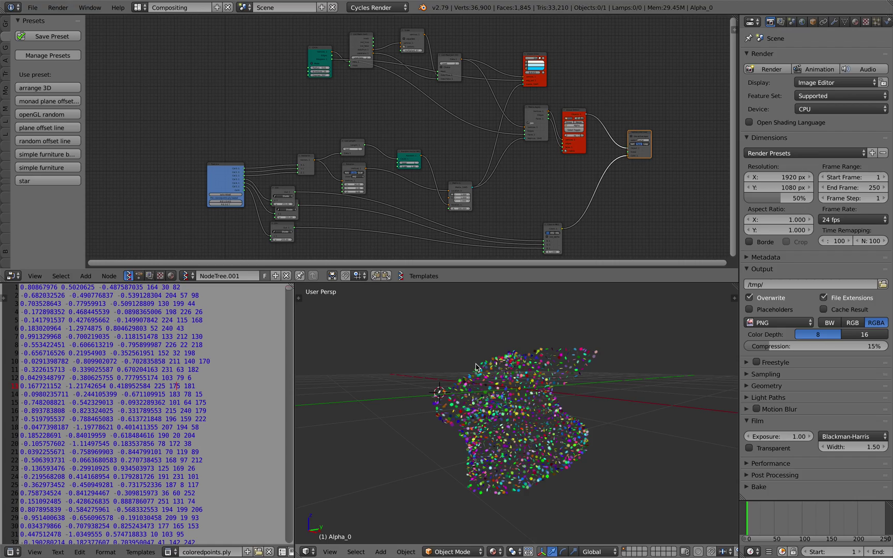
middle_click_drag(432, 321, 437, 420)
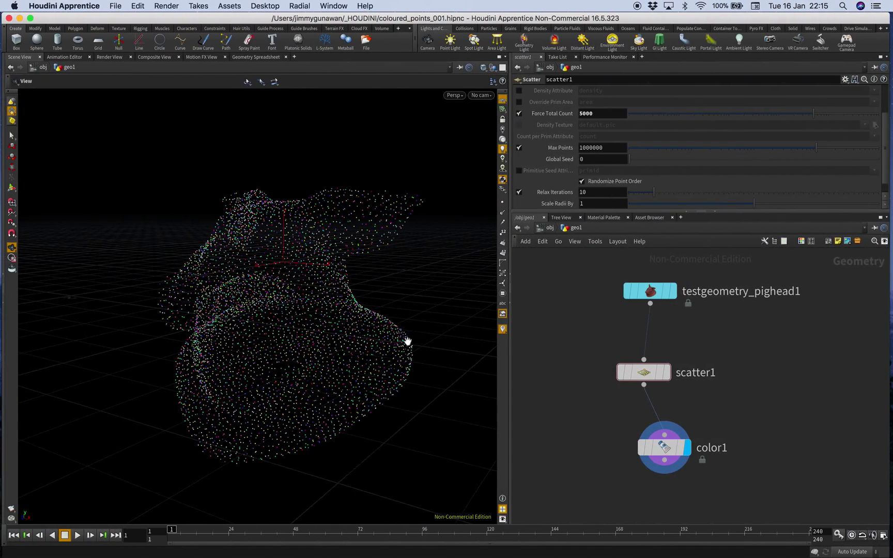
mouse_move(407, 340)
left_mouse_down()
mouse_move(319, 322)
mouse_move(406, 330)
left_mouse_up()
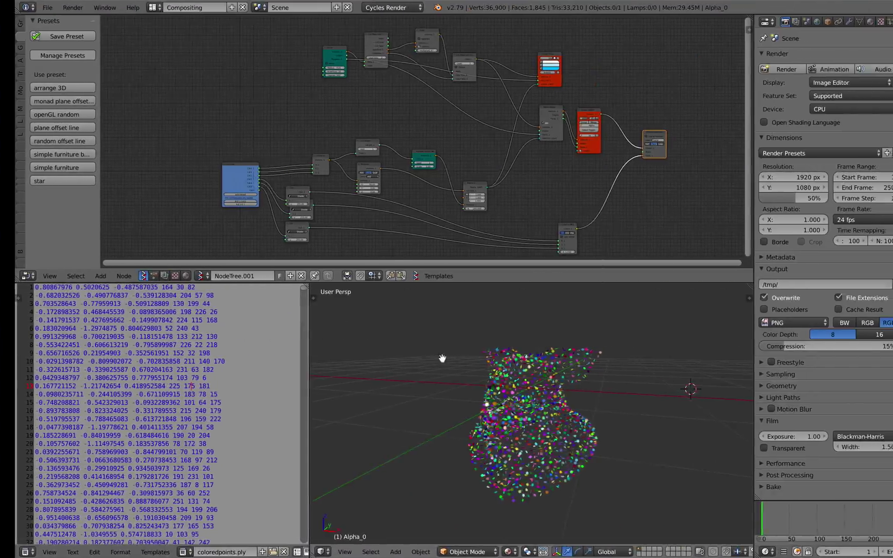
middle_click_drag(443, 358, 507, 392)
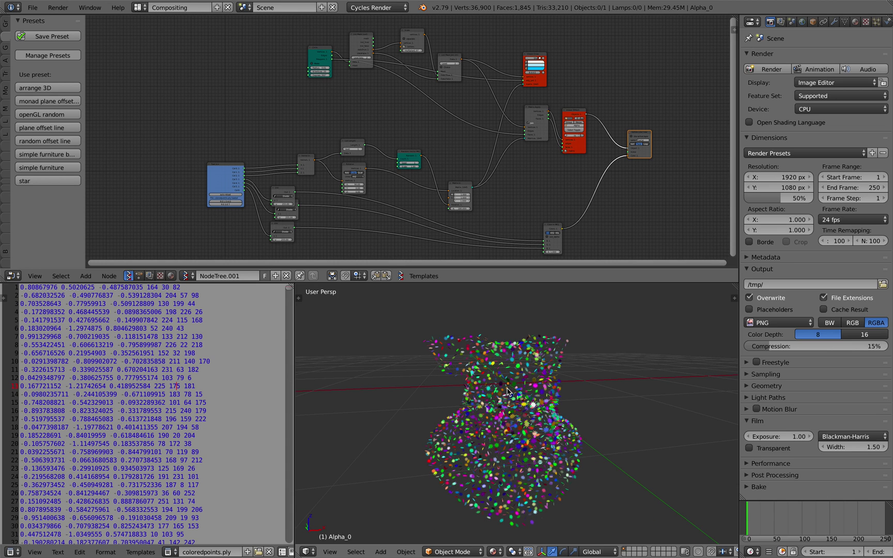